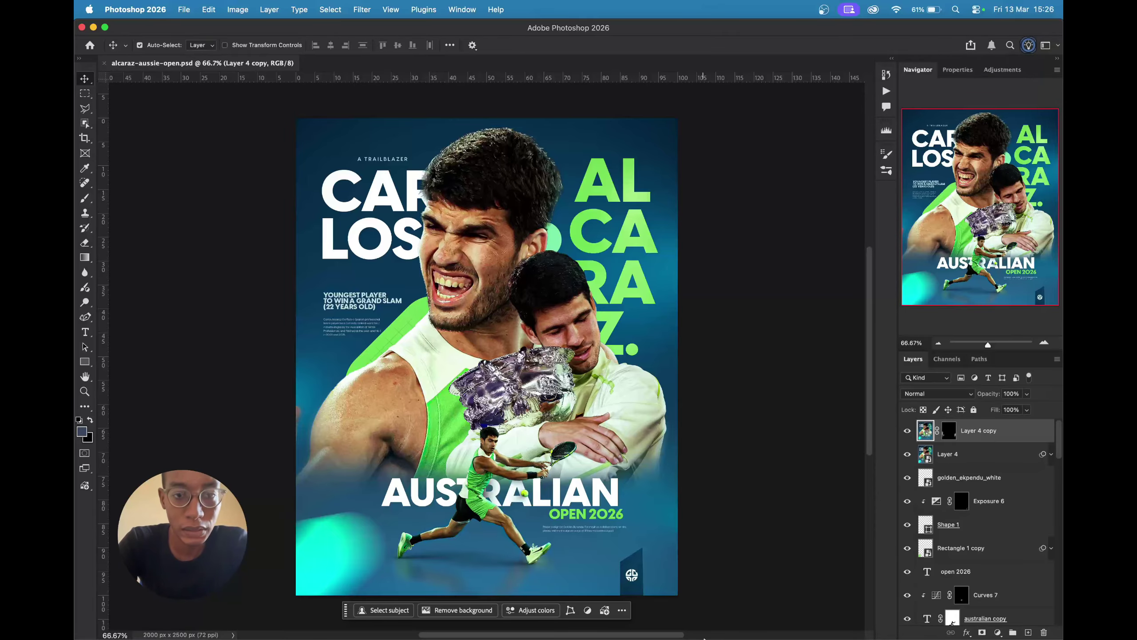
{"action": "scroll", "coordinate": [770, 523], "scroll_direction": "down", "scroll_amount": 5}
{"action": "scroll", "coordinate": [770, 522], "scroll_direction": "up", "scroll_amount": 3}
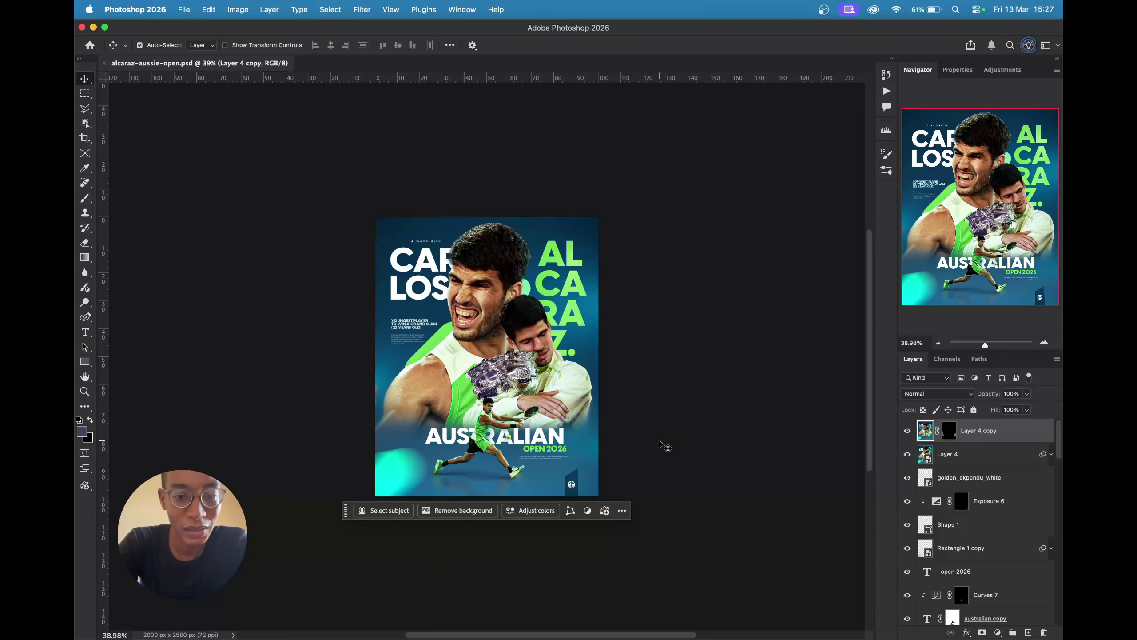
{"action": "scroll", "coordinate": [673, 361], "scroll_direction": "up", "scroll_amount": 2}
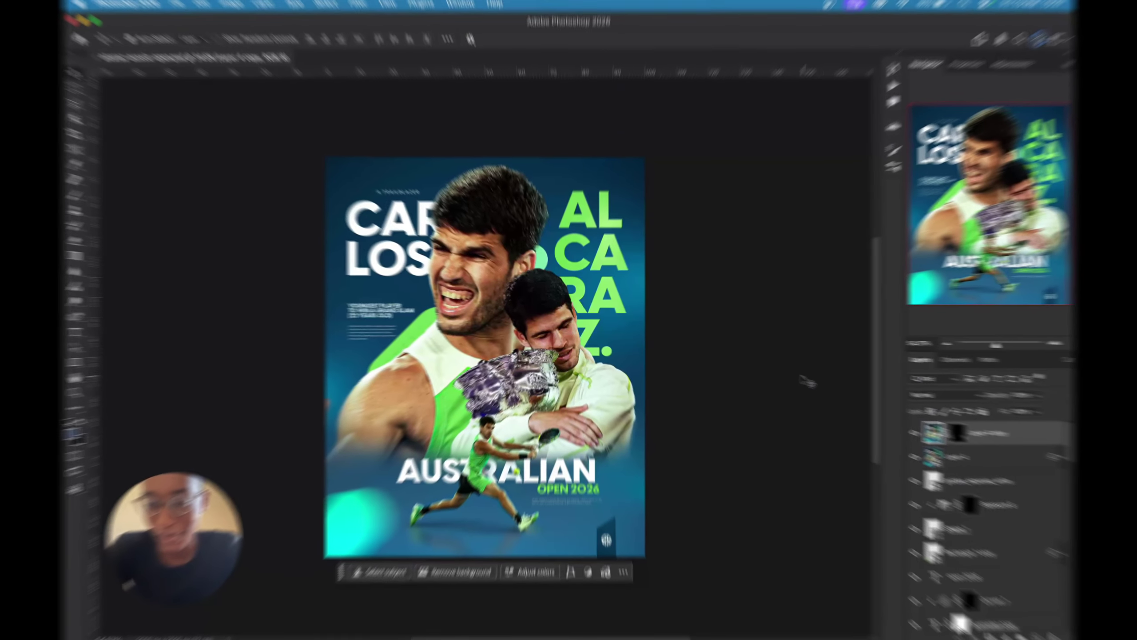
- Hide every layer of the poster except the Background layer, leaving only the plain blue fill
{"action": "left_click", "coordinate": [912, 450]}
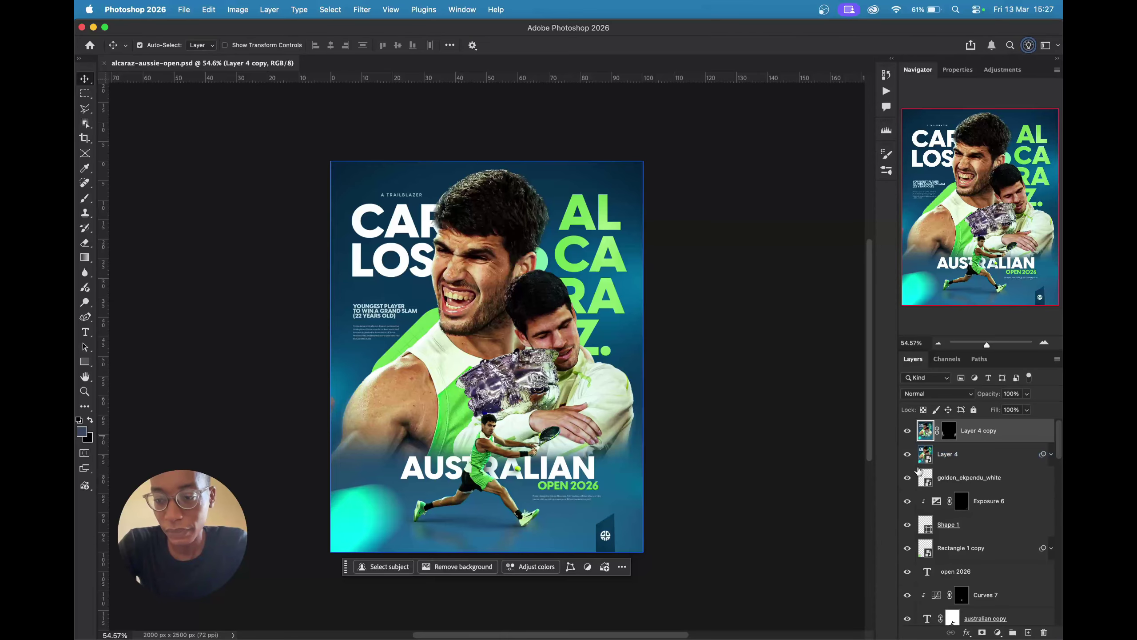
{"action": "scroll", "coordinate": [922, 475], "scroll_direction": "down", "scroll_amount": 10}
{"action": "left_click", "coordinate": [933, 495]}
{"action": "left_click", "coordinate": [917, 590]}
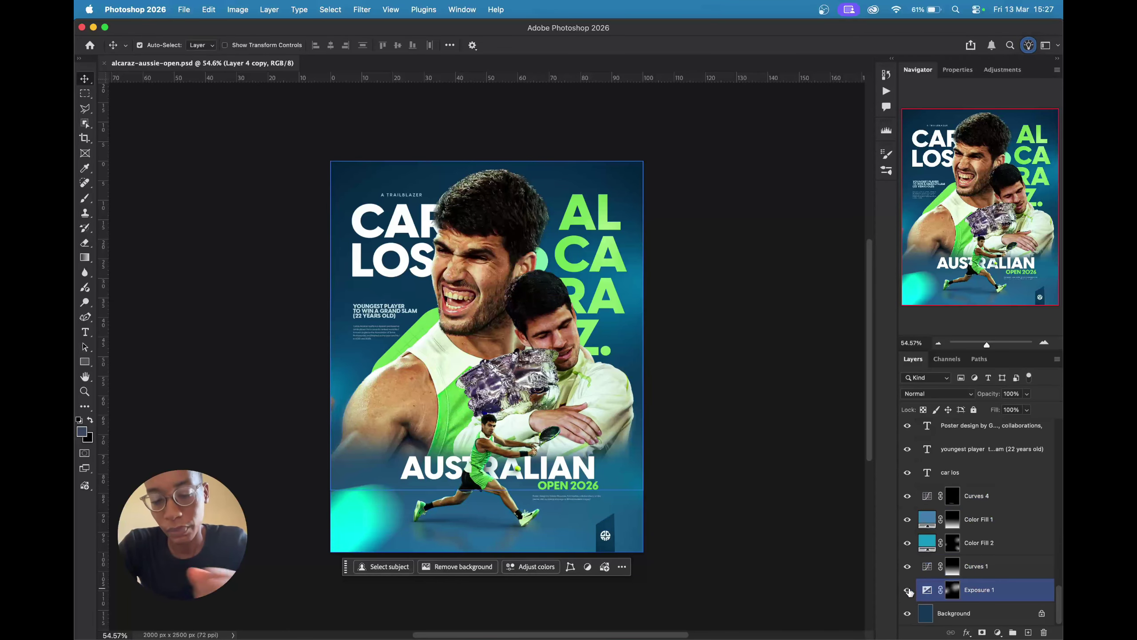
{"action": "left_click", "coordinate": [907, 614], "text": "alt"}
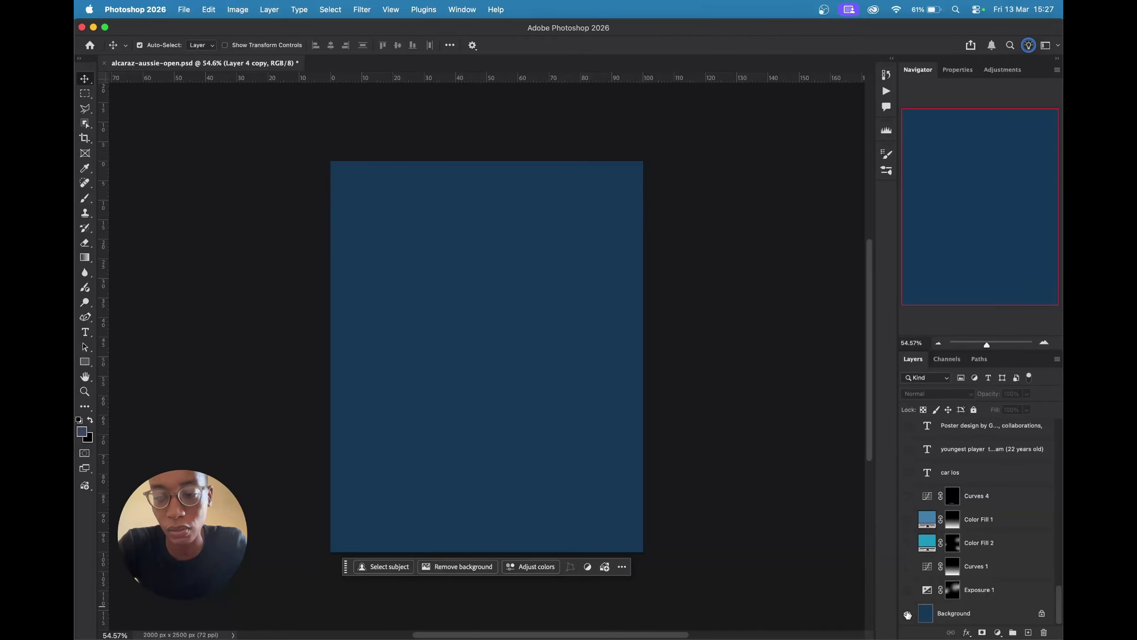
{"action": "left_click", "coordinate": [907, 614], "text": "alt"}
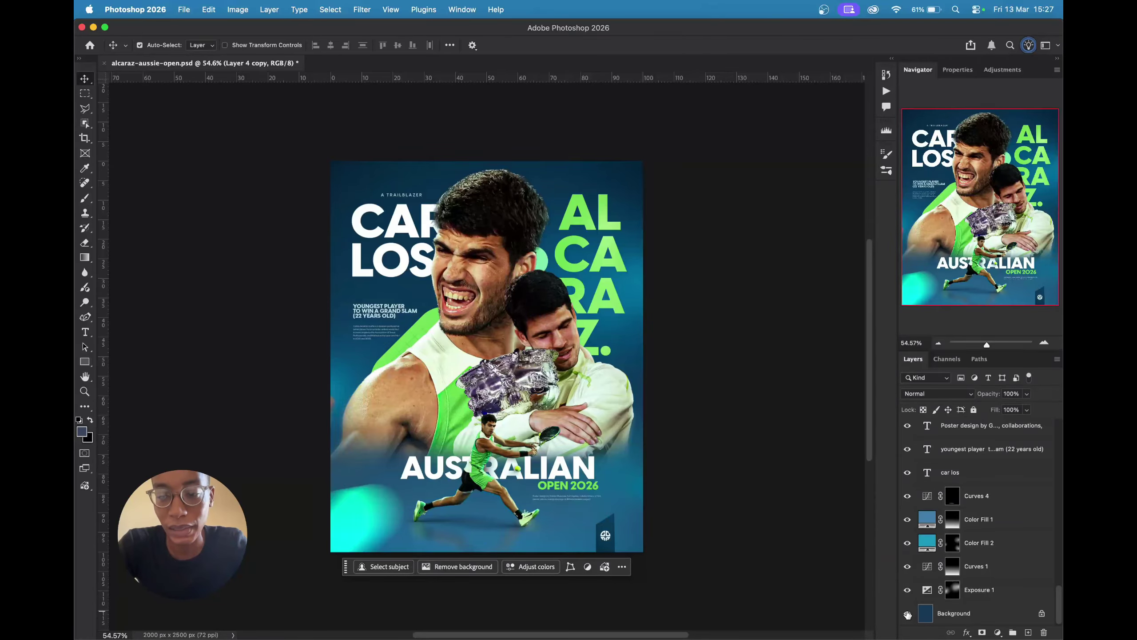
{"action": "left_click", "coordinate": [908, 614], "text": "alt"}
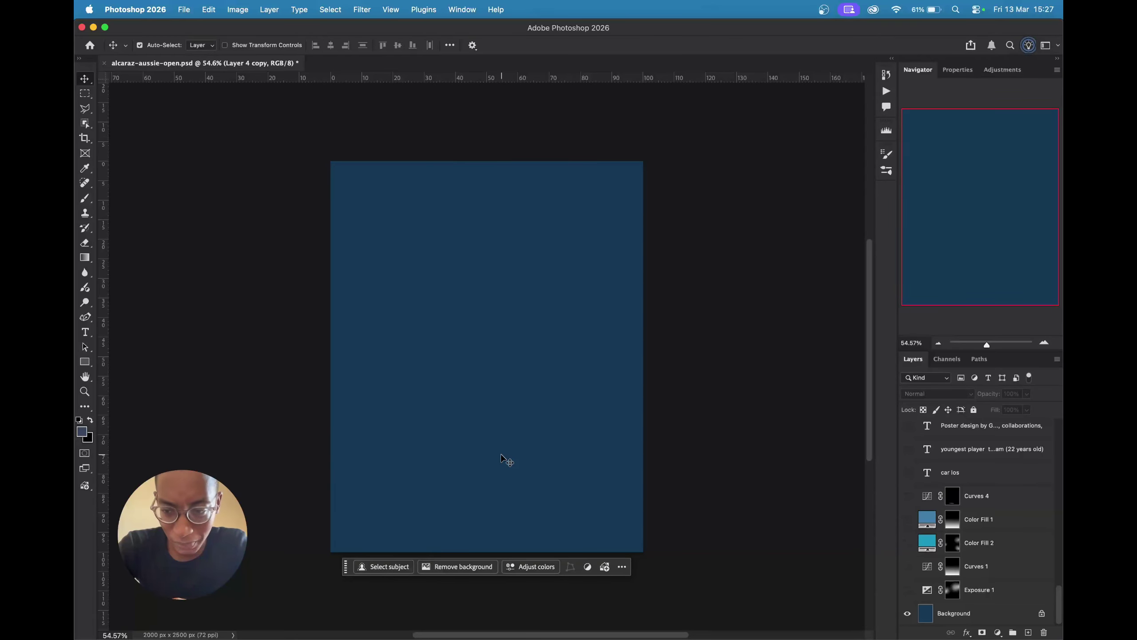
- Show Layer 1, the masked cut-out of the player hugging the trophy, without its clipped adjustment layers
{"action": "scroll", "coordinate": [1012, 492], "scroll_direction": "up", "scroll_amount": 3}
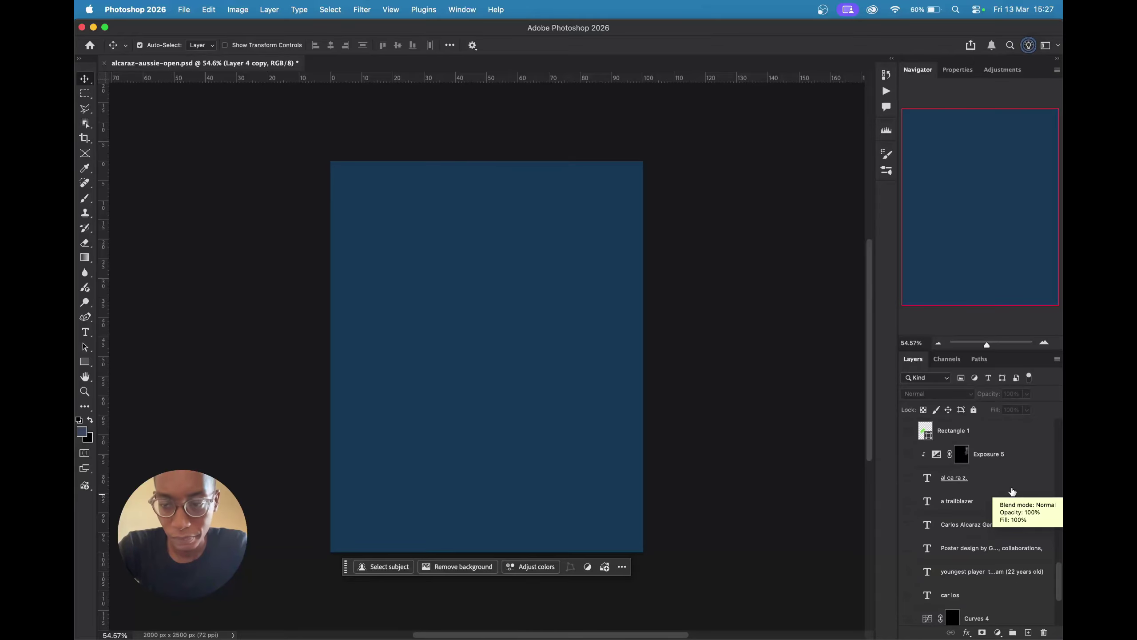
{"action": "scroll", "coordinate": [1012, 491], "scroll_direction": "up", "scroll_amount": 1}
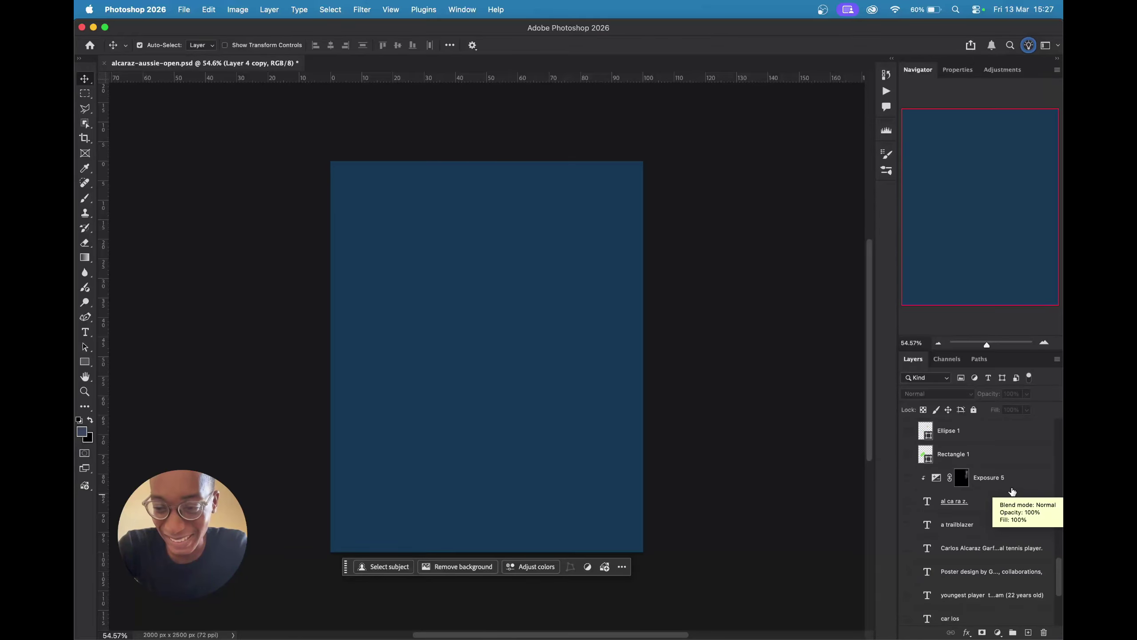
{"action": "scroll", "coordinate": [1012, 492], "scroll_direction": "up", "scroll_amount": 5}
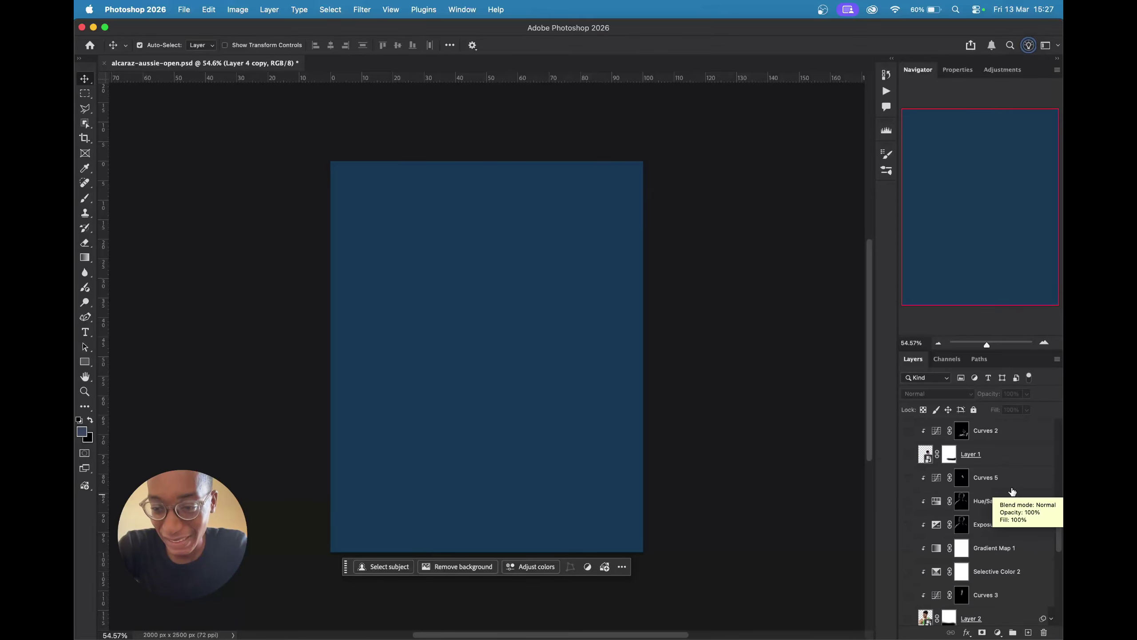
{"action": "scroll", "coordinate": [1012, 492], "scroll_direction": "up", "scroll_amount": 4}
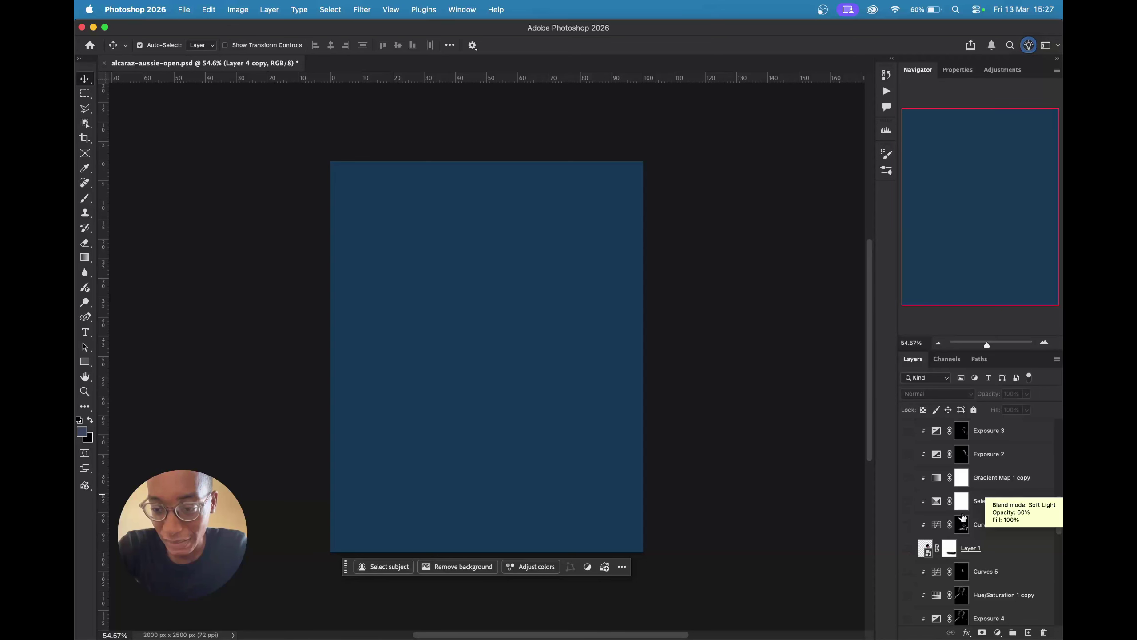
{"action": "left_click", "coordinate": [908, 551]}
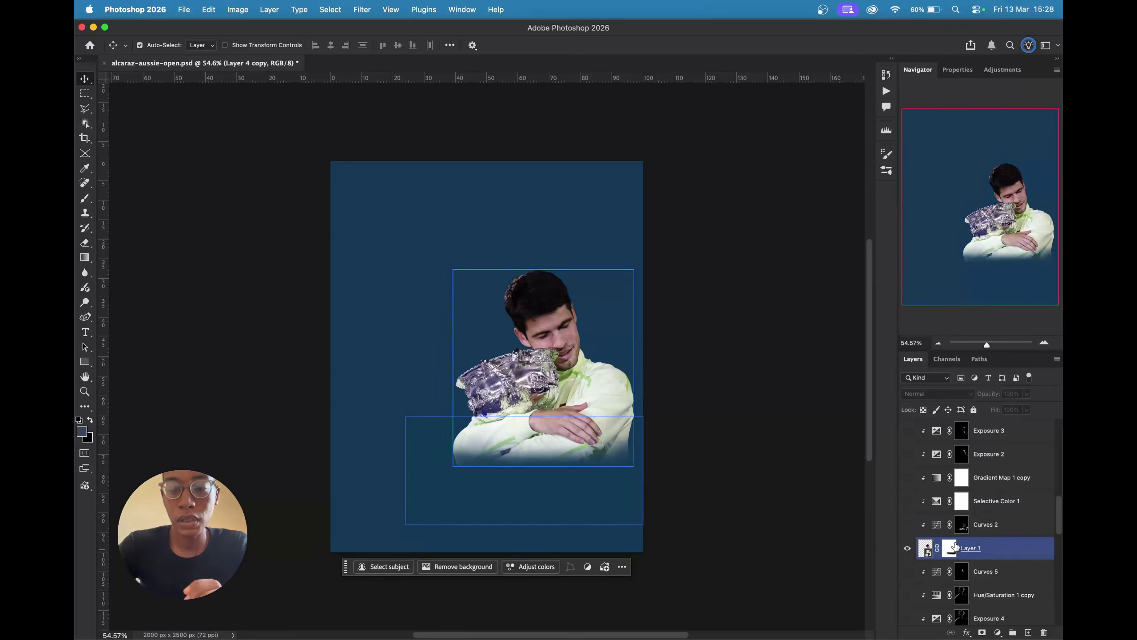
- Show Layer 2, the large cut-out of the shouting player, without its clipped adjustment layers
{"action": "scroll", "coordinate": [999, 518], "scroll_direction": "up", "scroll_amount": 2}
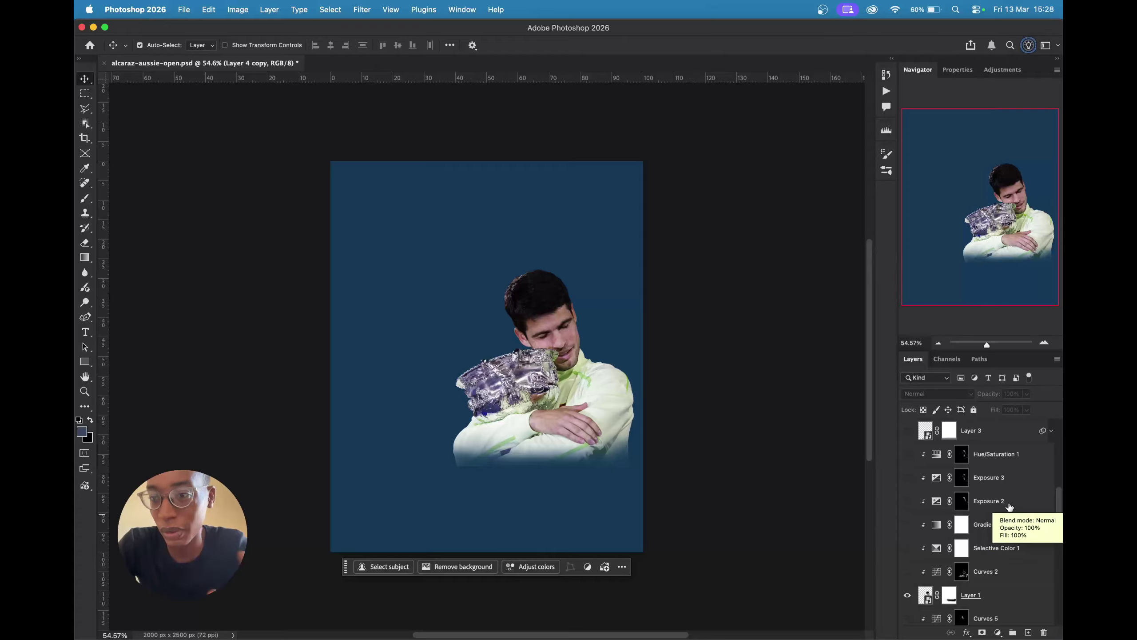
{"action": "scroll", "coordinate": [1009, 506], "scroll_direction": "down", "scroll_amount": 5}
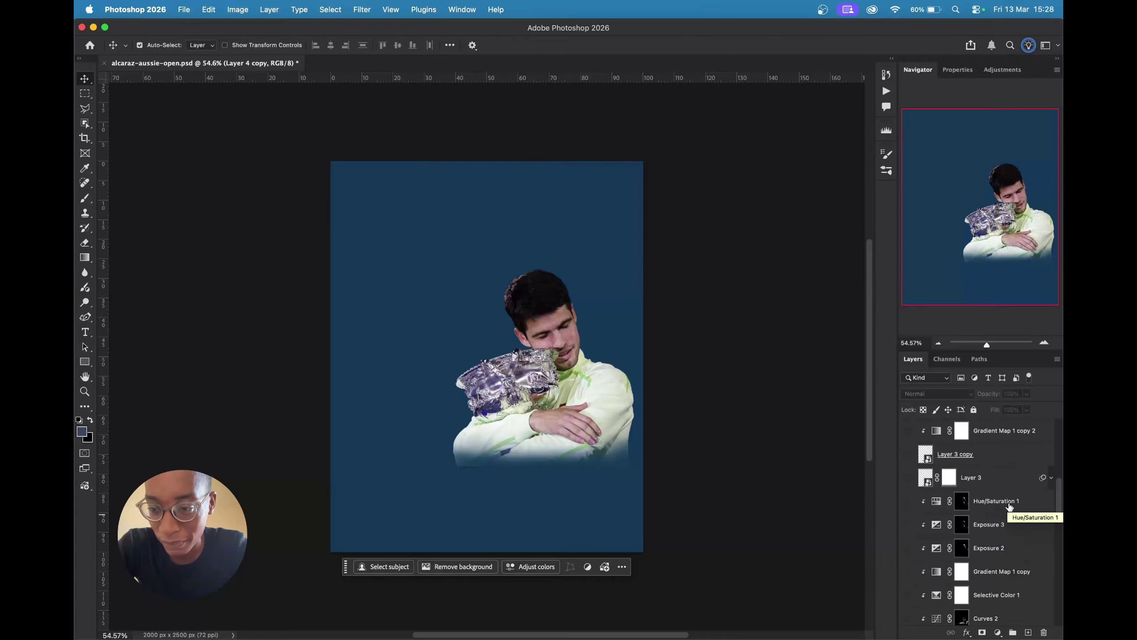
{"action": "left_click", "coordinate": [907, 500]}
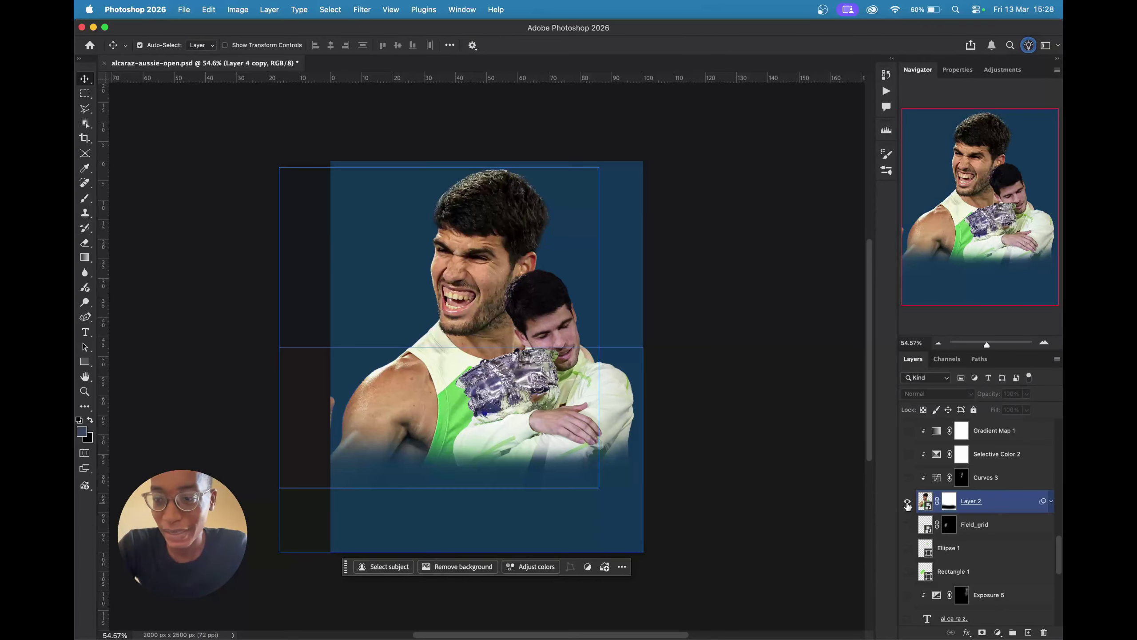
- Show the running player on Layer 3 copy, and leave the blurred reflection on Layer 3 hidden after previewing it
{"action": "scroll", "coordinate": [975, 529], "scroll_direction": "down", "scroll_amount": 3}
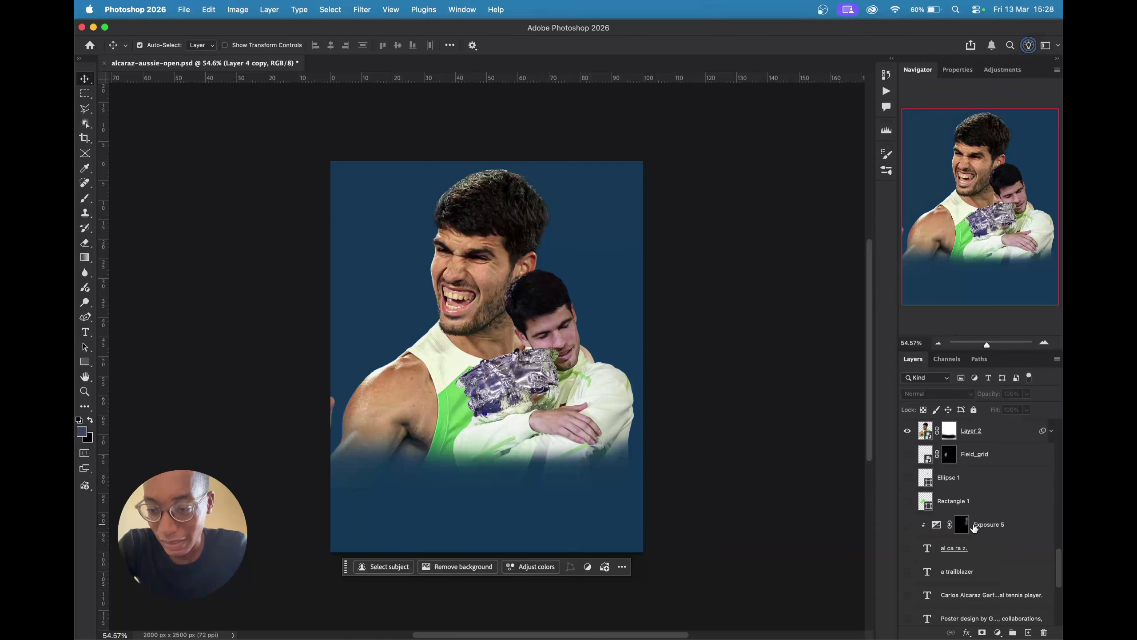
{"action": "scroll", "coordinate": [985, 515], "scroll_direction": "up", "scroll_amount": 5}
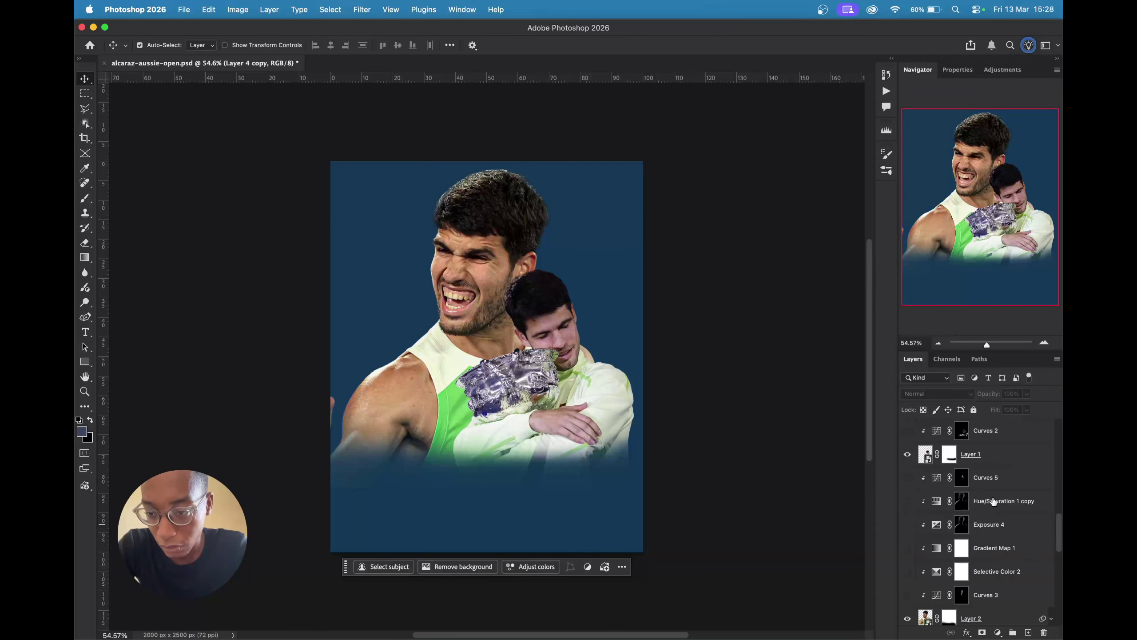
{"action": "scroll", "coordinate": [993, 501], "scroll_direction": "up", "scroll_amount": 5}
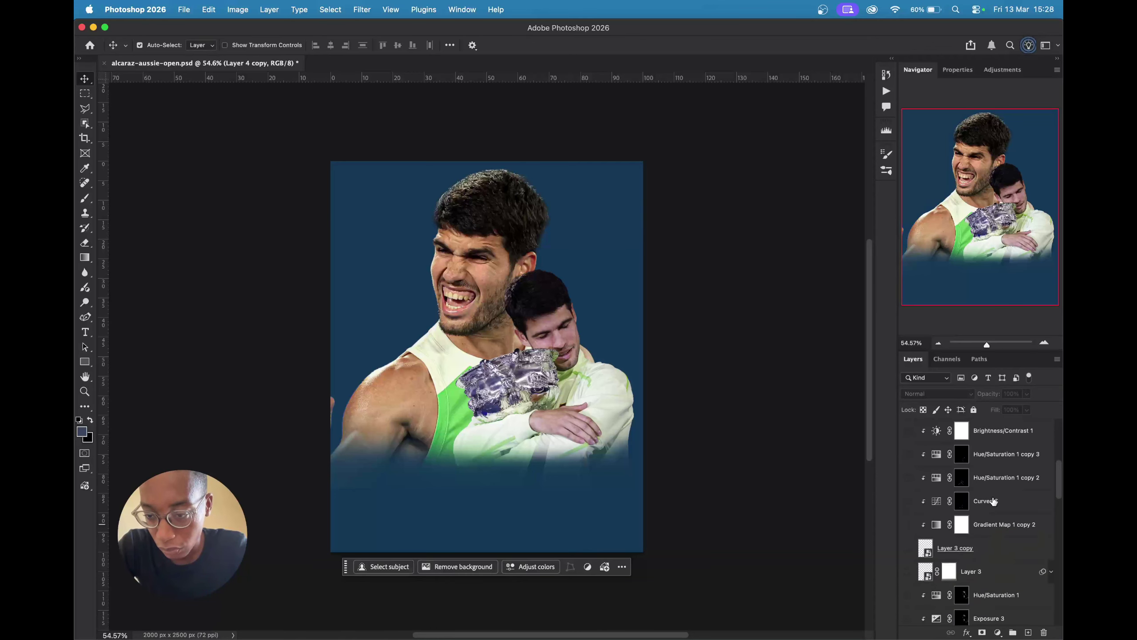
{"action": "scroll", "coordinate": [994, 500], "scroll_direction": "up", "scroll_amount": 3}
{"action": "scroll", "coordinate": [993, 501], "scroll_direction": "up", "scroll_amount": 3}
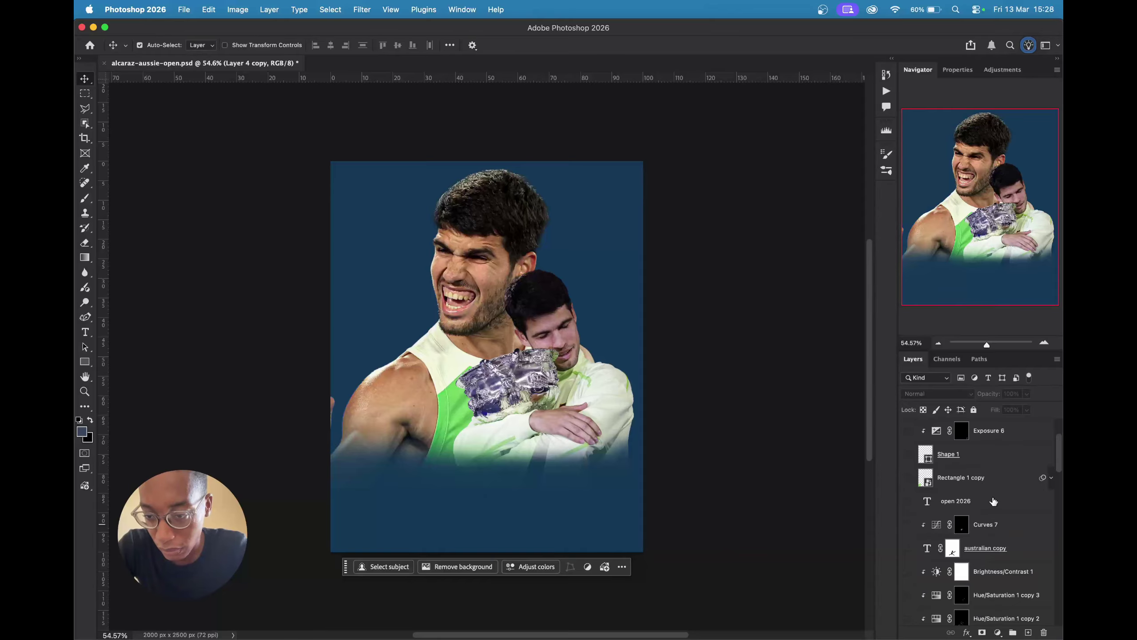
{"action": "scroll", "coordinate": [983, 498], "scroll_direction": "up", "scroll_amount": 3}
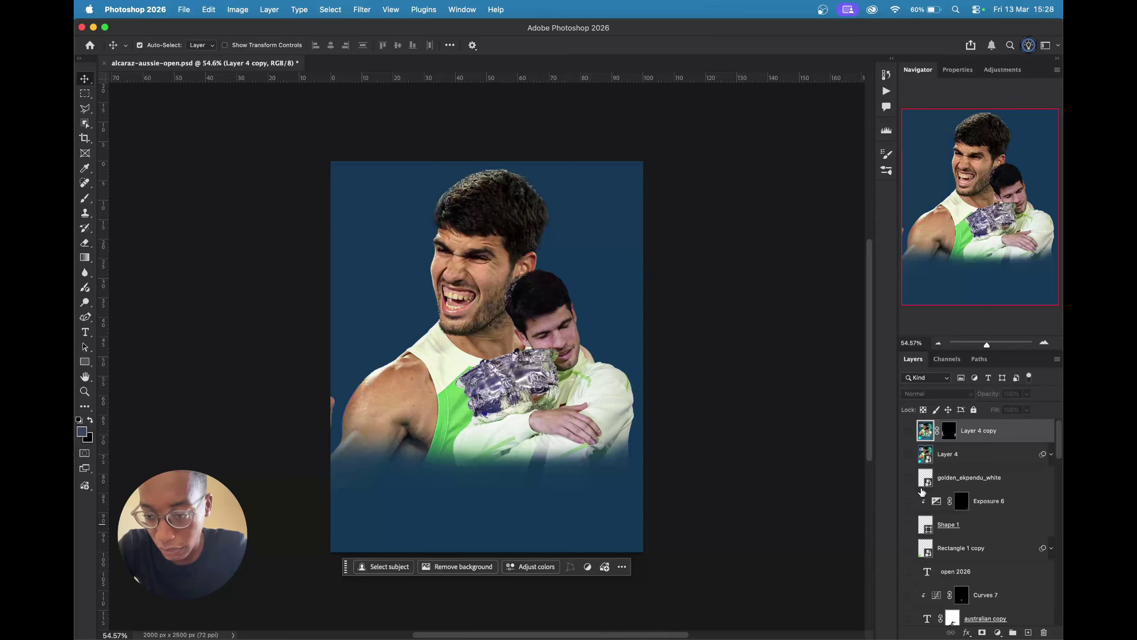
{"action": "scroll", "coordinate": [931, 511], "scroll_direction": "down", "scroll_amount": 10}
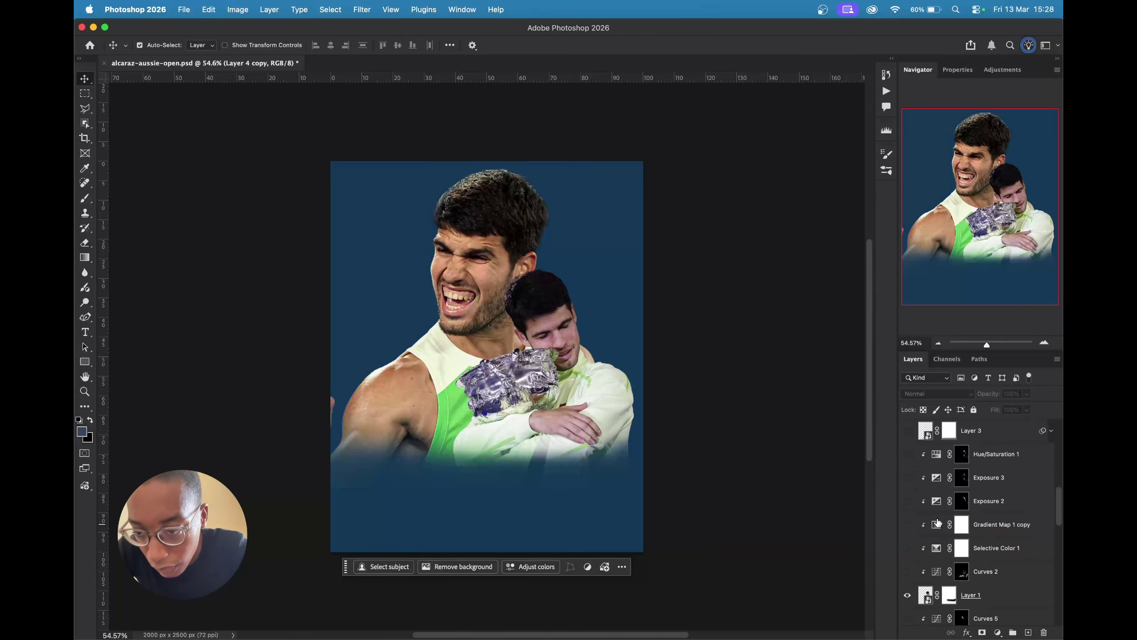
{"action": "left_click", "coordinate": [912, 433]}
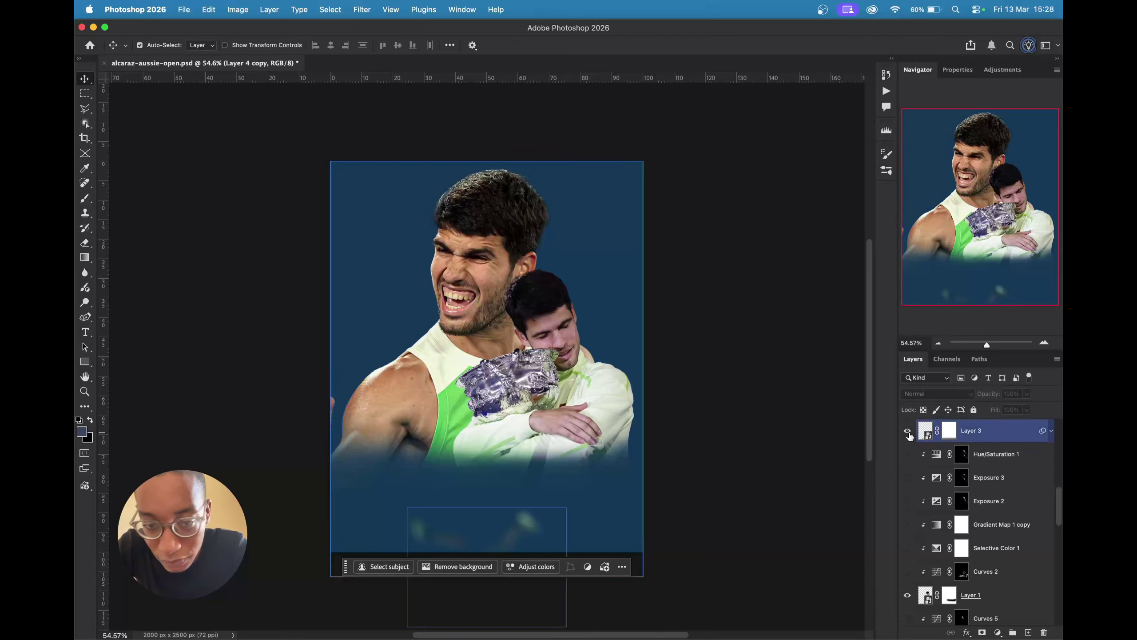
{"action": "scroll", "coordinate": [927, 511], "scroll_direction": "up", "scroll_amount": 4}
{"action": "left_click", "coordinate": [908, 502]}
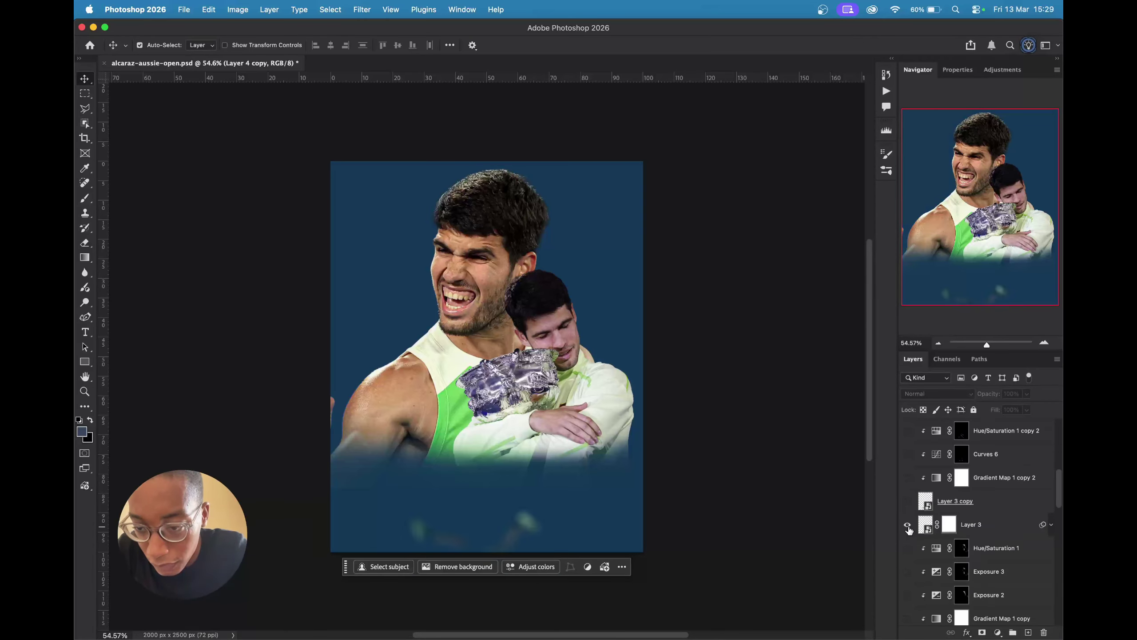
{"action": "left_click", "coordinate": [908, 502]}
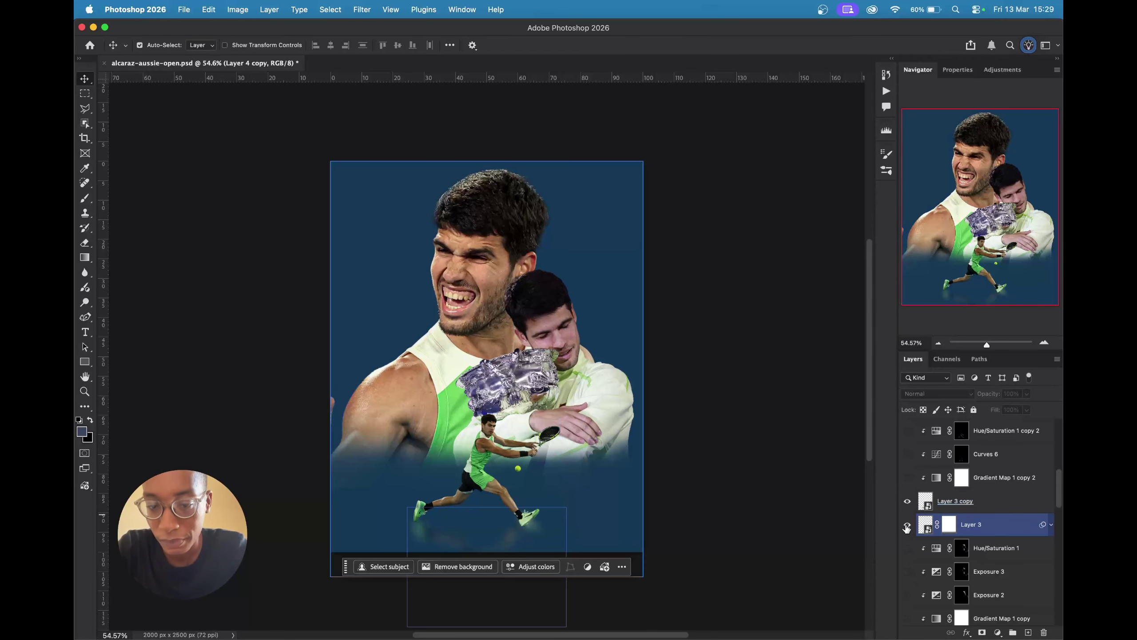
{"action": "left_click", "coordinate": [906, 525]}
- Select Layer 1 and inspect its layer mask on its own, returning to the normal image view
{"action": "scroll", "coordinate": [927, 516], "scroll_direction": "up", "scroll_amount": 5}
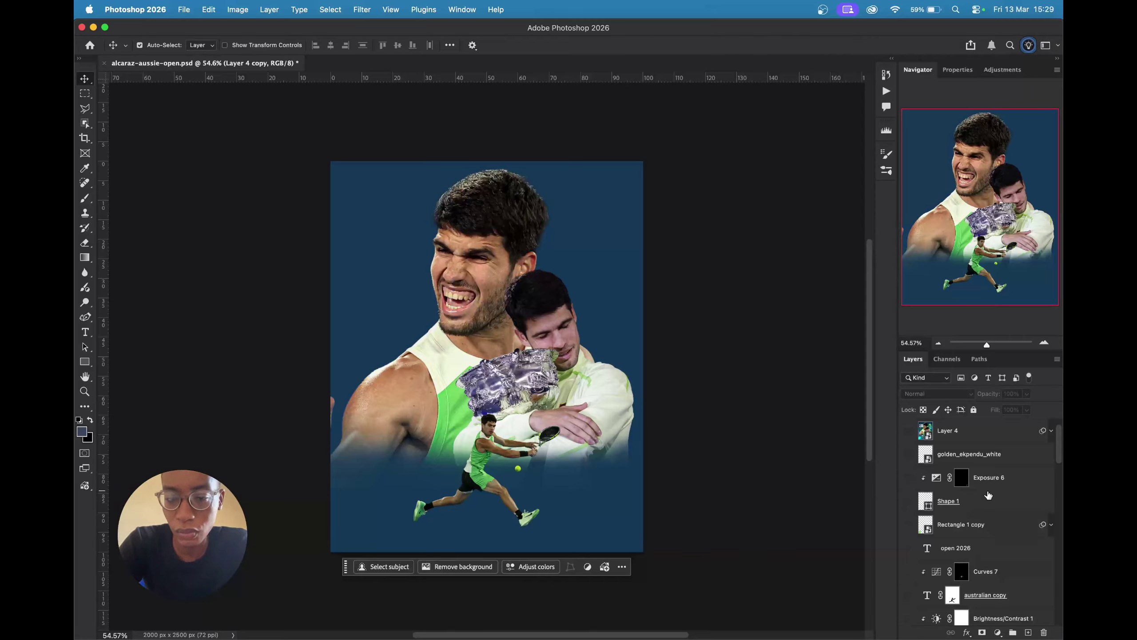
{"action": "scroll", "coordinate": [988, 493], "scroll_direction": "down", "scroll_amount": 5}
{"action": "left_click", "coordinate": [976, 606]}
{"action": "scroll", "coordinate": [997, 571], "scroll_direction": "down", "scroll_amount": 2}
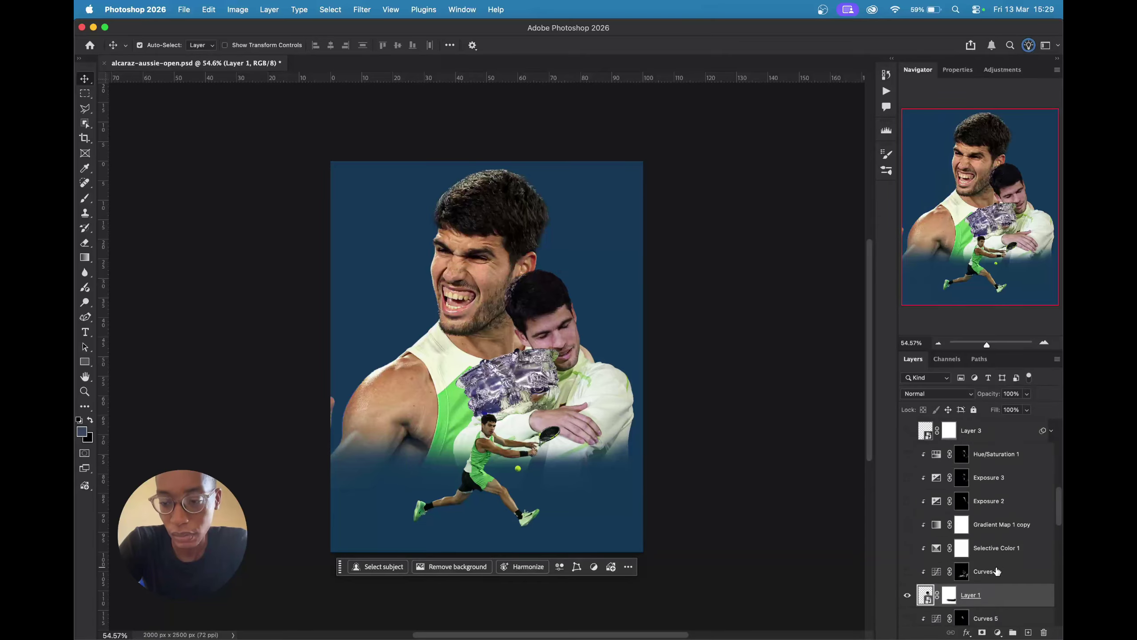
{"action": "scroll", "coordinate": [997, 571], "scroll_direction": "down", "scroll_amount": 3}
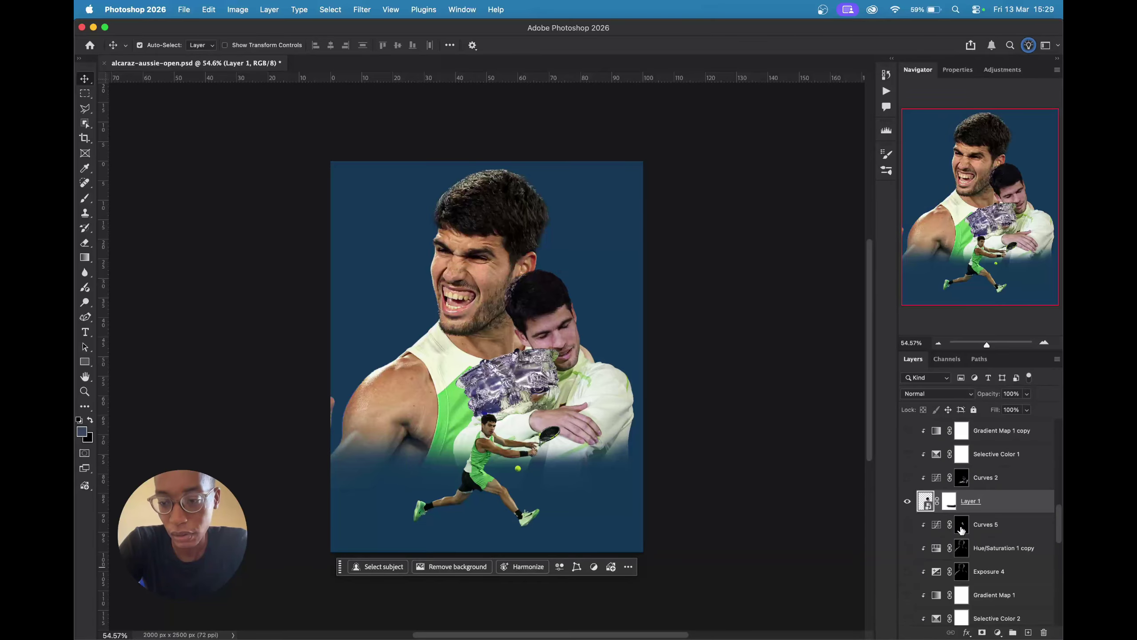
{"action": "left_click", "coordinate": [951, 500], "text": "alt"}
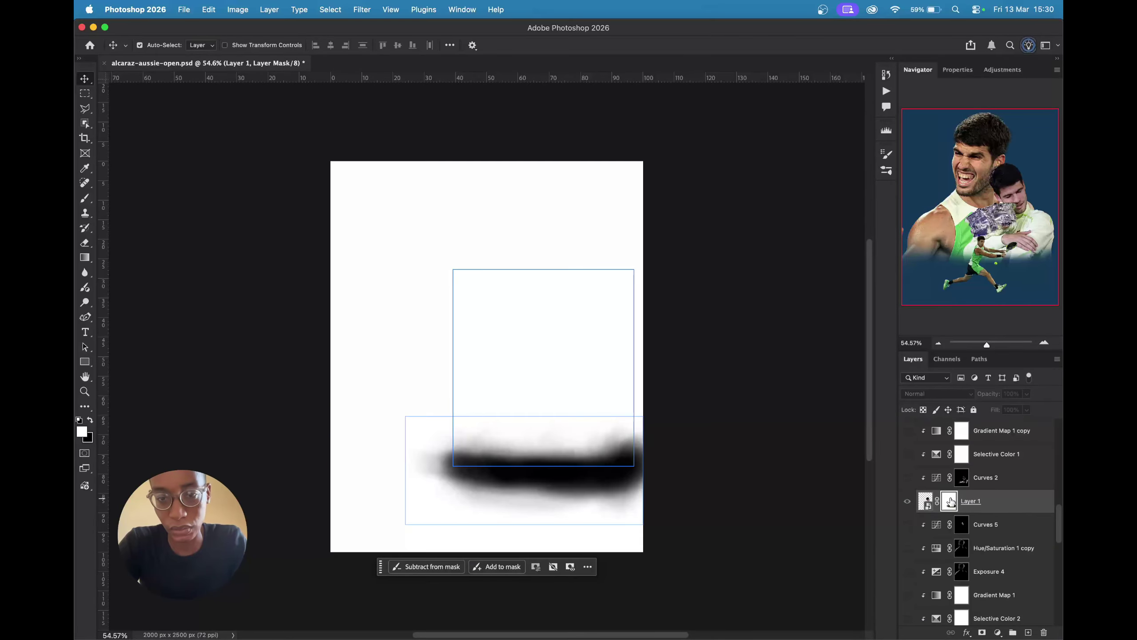
{"action": "left_click", "coordinate": [951, 501], "text": "alt"}
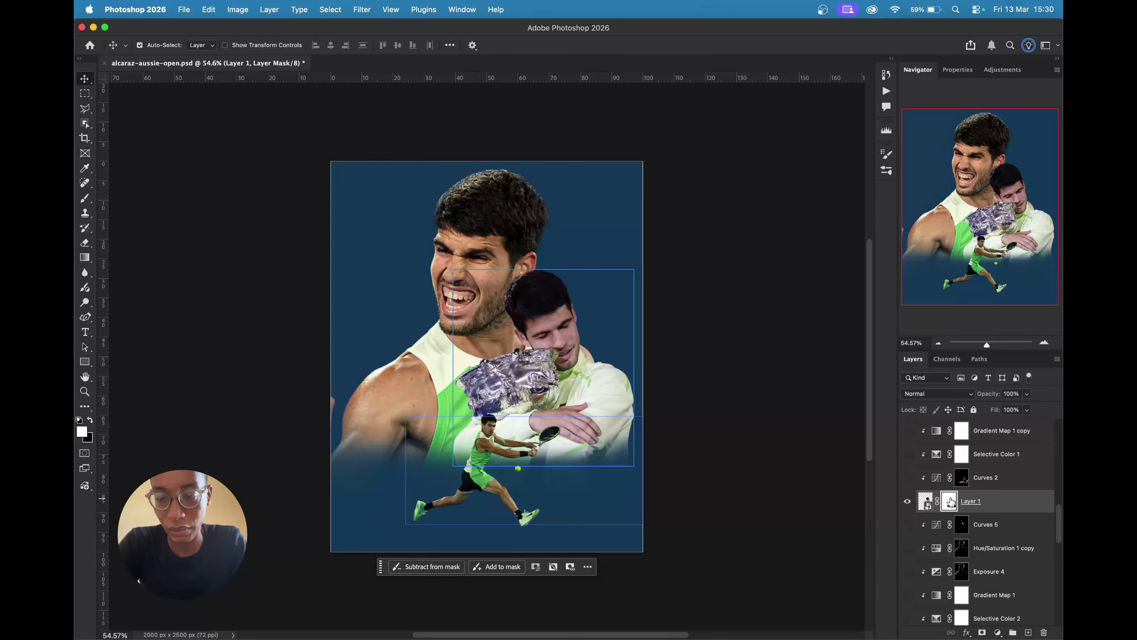
- Select the shouting player's Layer 2 and inspect its layer mask by itself, returning to the normal image view
{"action": "left_click", "coordinate": [402, 385]}
{"action": "scroll", "coordinate": [972, 500], "scroll_direction": "down", "scroll_amount": 4}
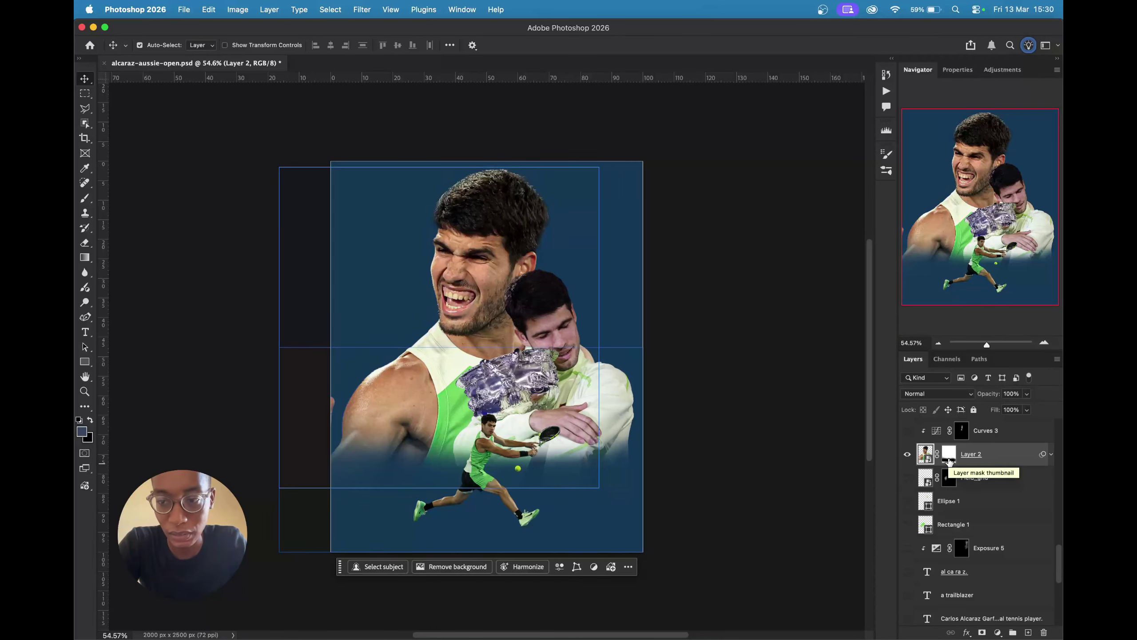
{"action": "left_click", "coordinate": [949, 457], "text": "alt"}
{"action": "left_click", "coordinate": [949, 457], "text": "alt"}
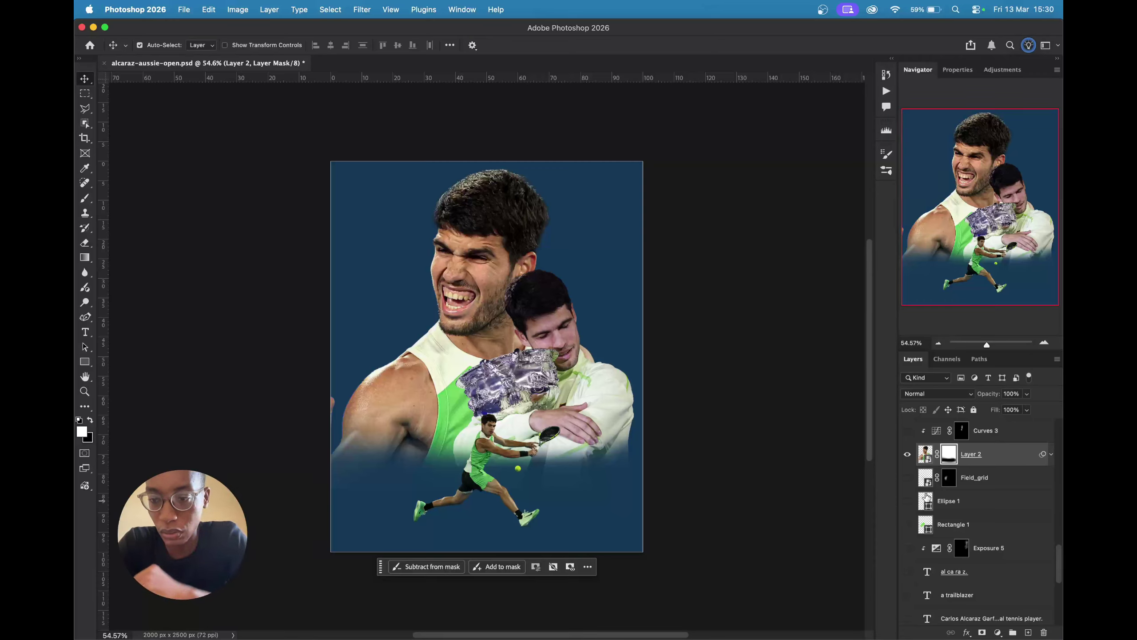
- Turn on the Gradient Map 1 adjustment clipped to Layer 2, and compare the shouting player's toning close up and zoomed out
{"action": "scroll", "coordinate": [962, 505], "scroll_direction": "up", "scroll_amount": 4}
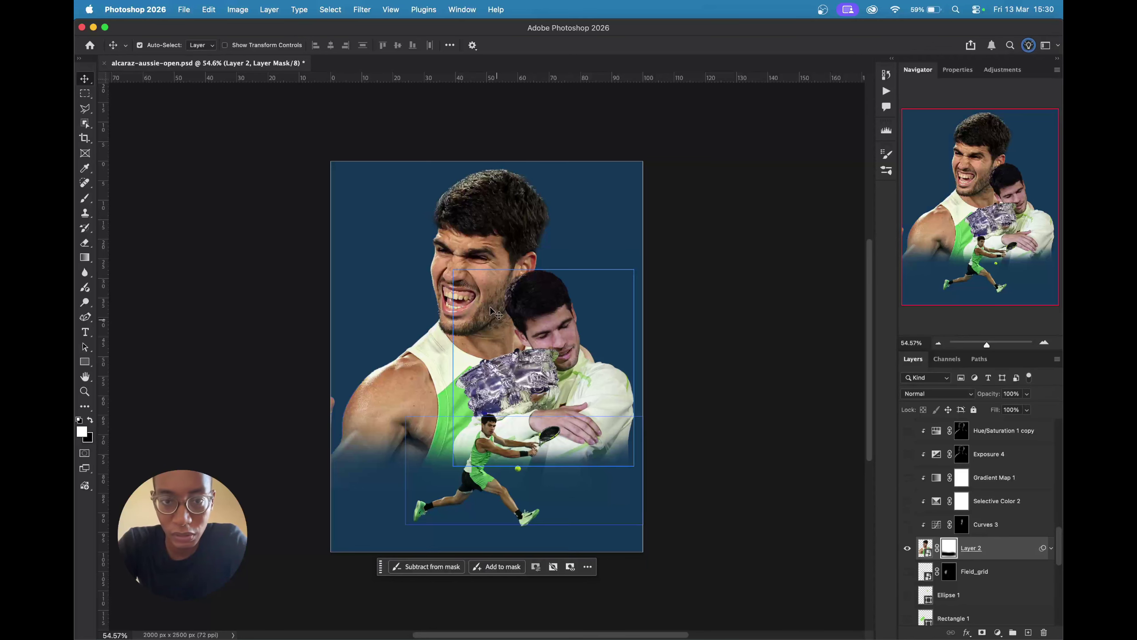
{"action": "scroll", "coordinate": [473, 260], "scroll_direction": "up", "scroll_amount": 5}
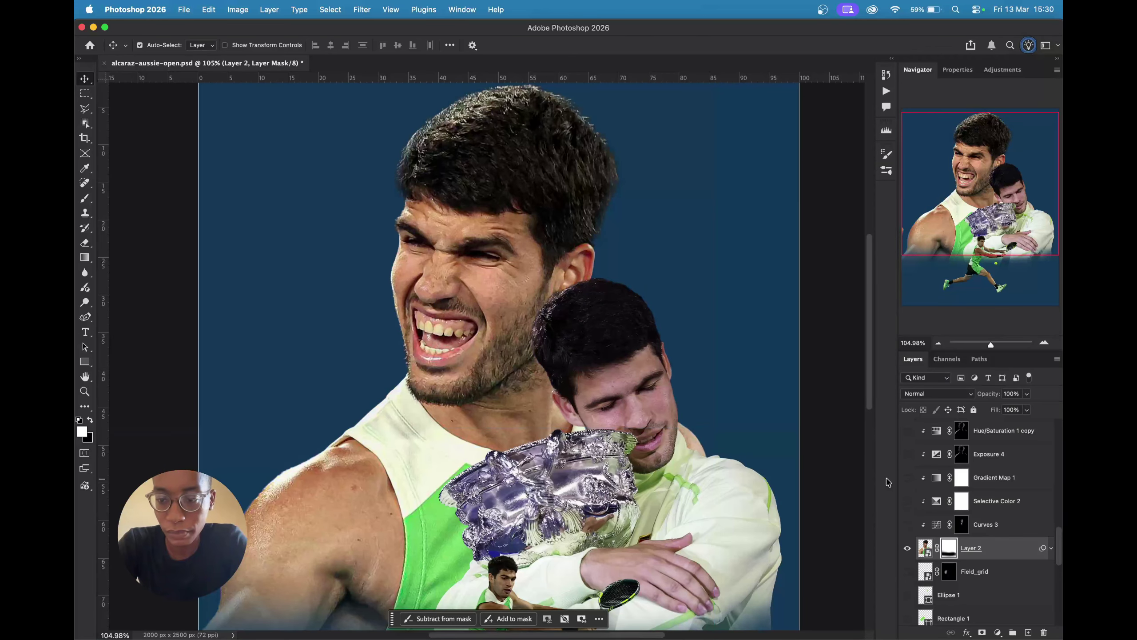
{"action": "left_click", "coordinate": [907, 478]}
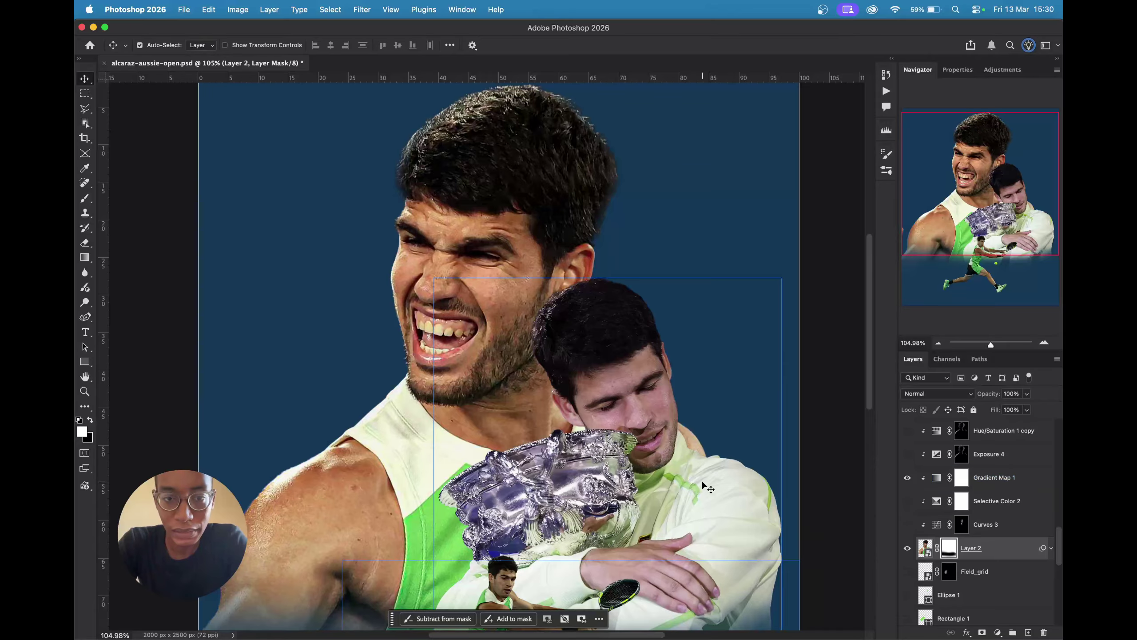
{"action": "scroll", "coordinate": [742, 535], "scroll_direction": "down", "scroll_amount": 5}
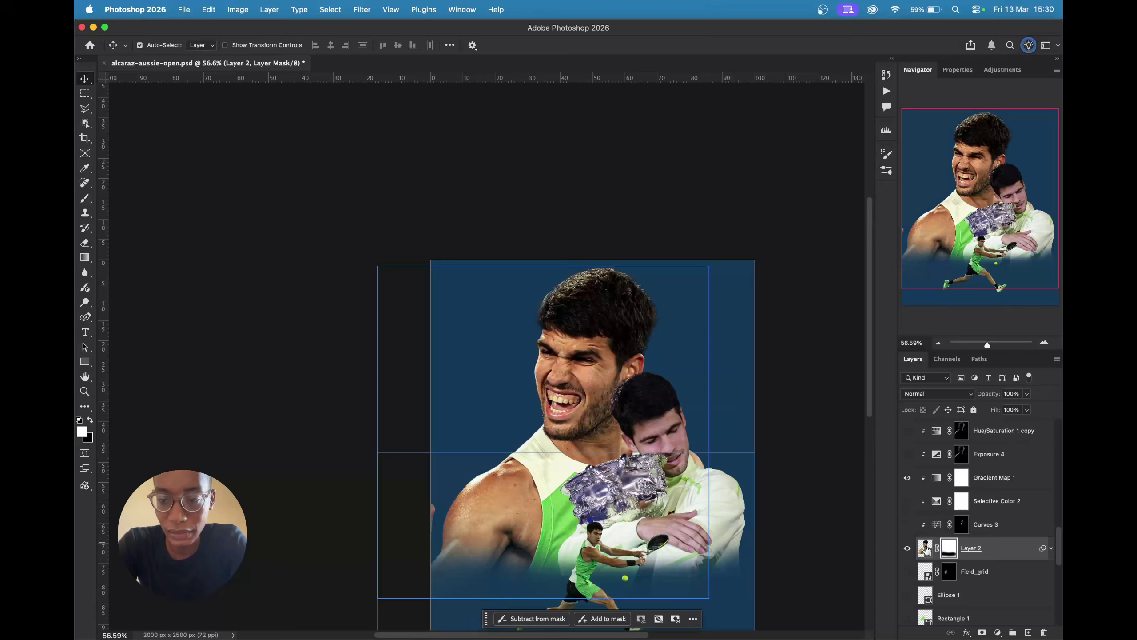
- Compare the shouting player with and without the Gradient Map 1 adjustment, leaving both Layer 2 and the adjustment visible
{"action": "left_click", "coordinate": [908, 548]}
{"action": "left_click", "coordinate": [908, 548]}
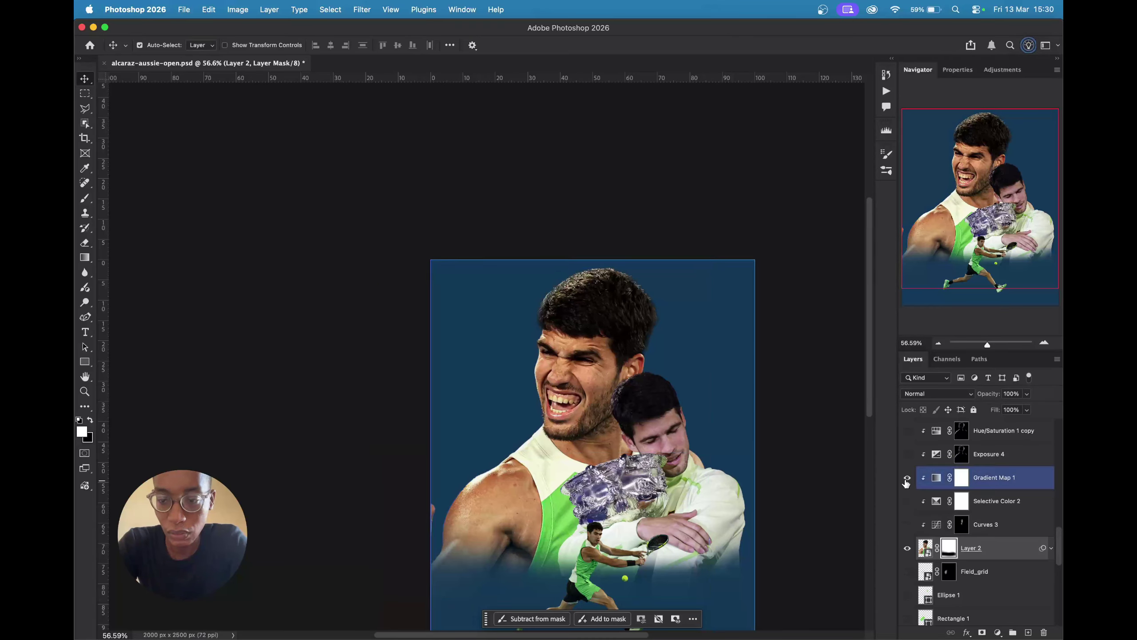
{"action": "left_click", "coordinate": [907, 477]}
{"action": "left_click", "coordinate": [908, 477]}
{"action": "left_click", "coordinate": [908, 478]}
{"action": "left_click", "coordinate": [907, 478]}
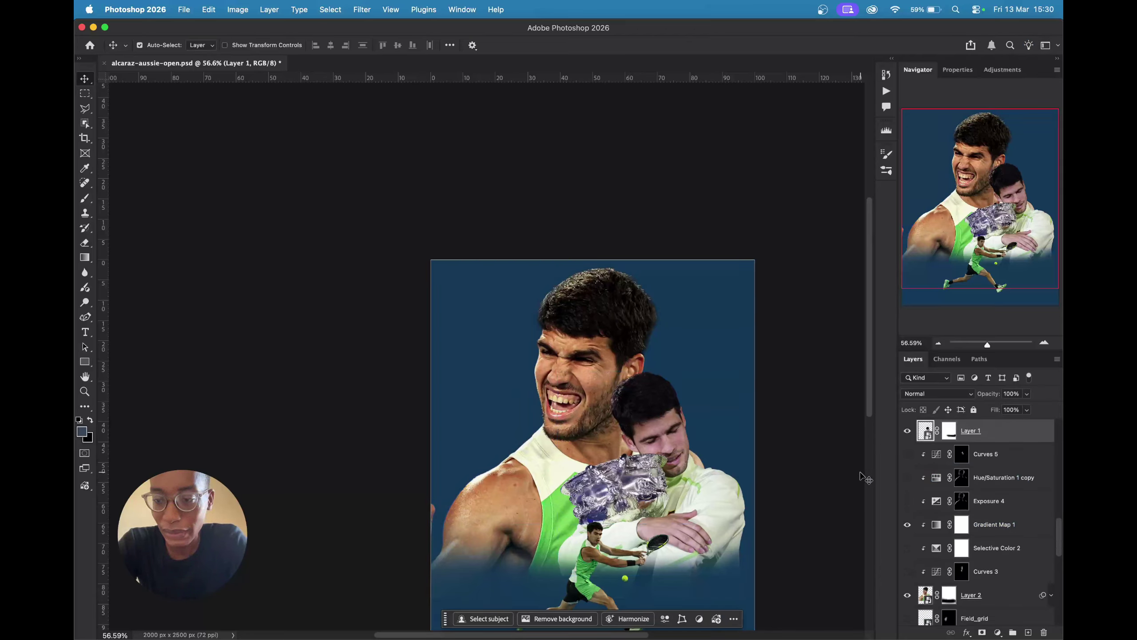
- Turn on the Gradient Map 1 copy adjustment clipped to Layer 1, the player hugging the trophy
{"action": "scroll", "coordinate": [940, 478], "scroll_direction": "up", "scroll_amount": 3}
{"action": "scroll", "coordinate": [941, 478], "scroll_direction": "up", "scroll_amount": 2}
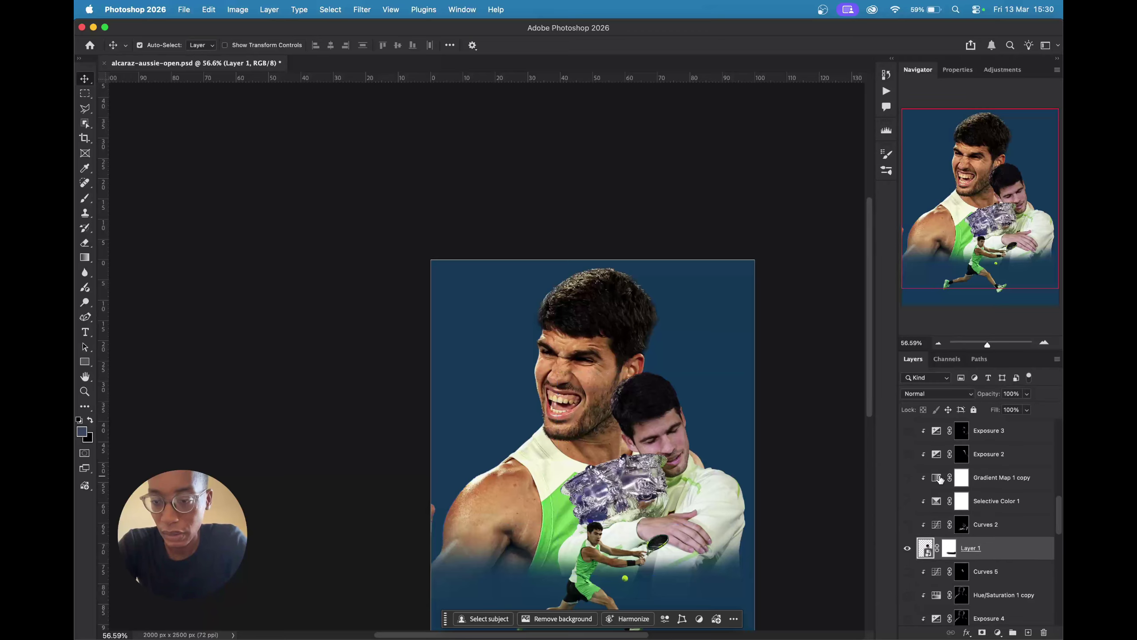
{"action": "left_click", "coordinate": [907, 478]}
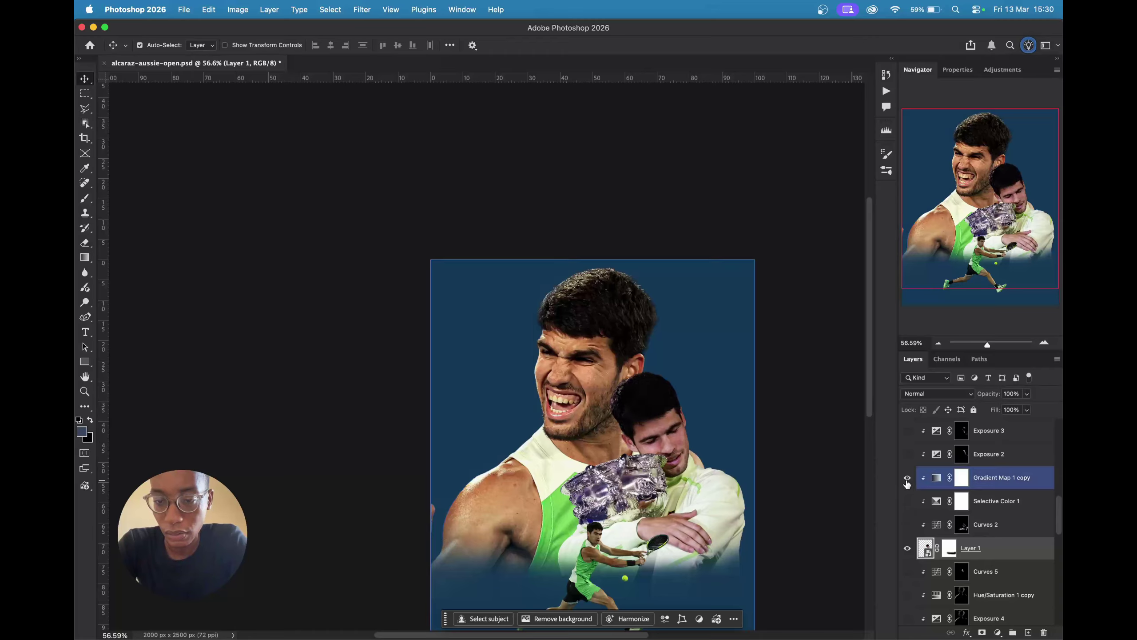
{"action": "left_click", "coordinate": [907, 478]}
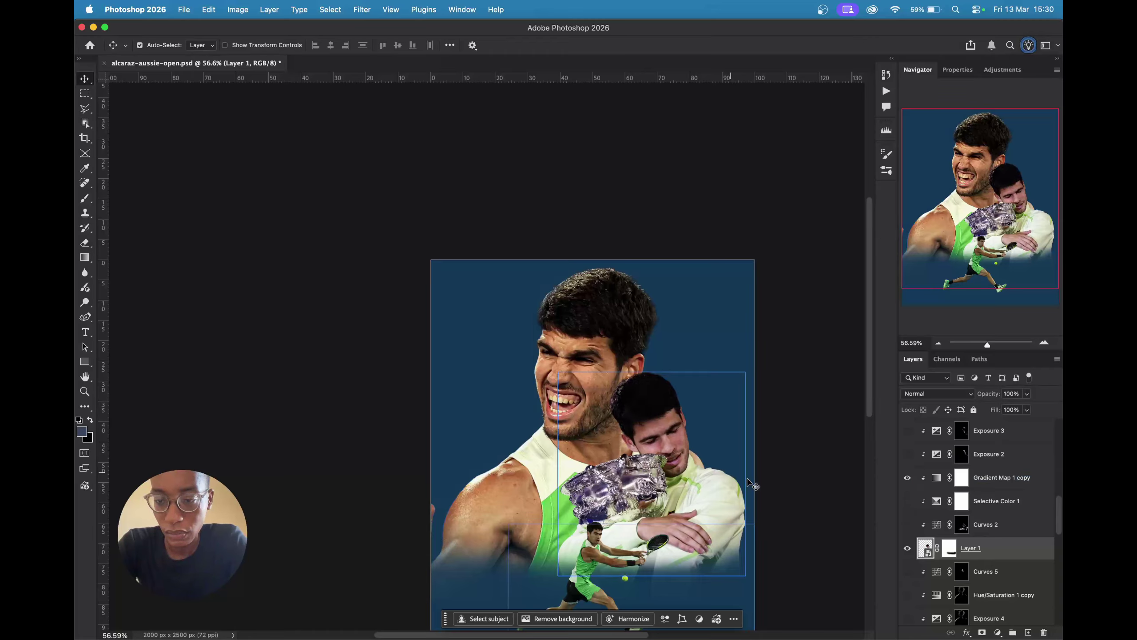
- Turn on the Gradient Map 1 copy 2 adjustment clipped to the running player's Layer 3 copy, and view the whole poster
{"action": "left_click", "coordinate": [594, 574]}
{"action": "scroll", "coordinate": [927, 455], "scroll_direction": "up", "scroll_amount": 1}
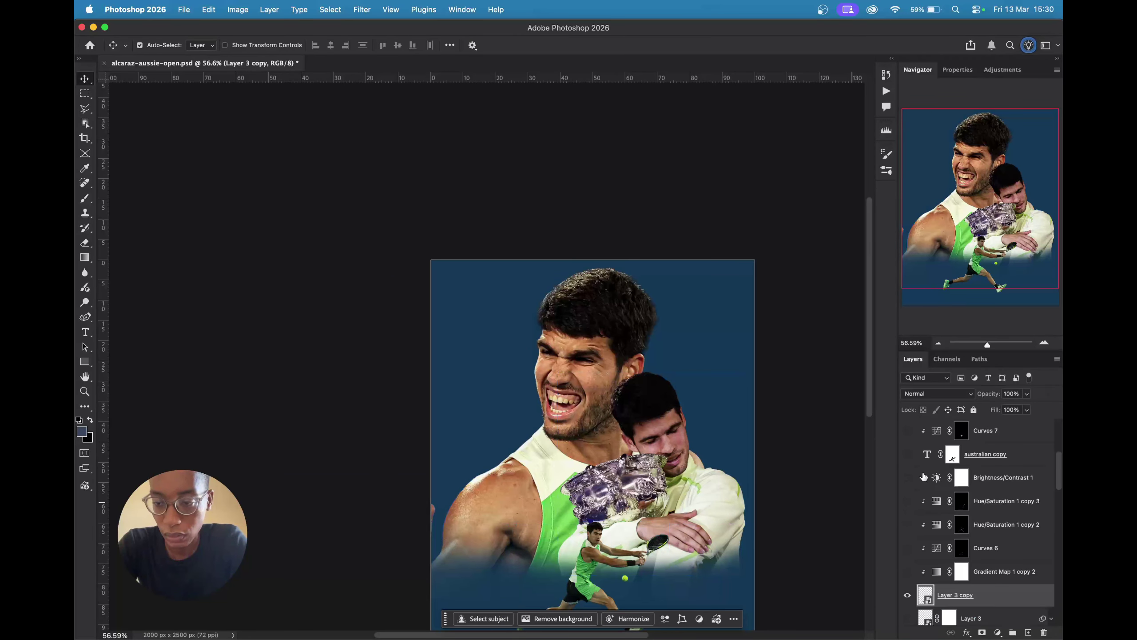
{"action": "scroll", "coordinate": [923, 476], "scroll_direction": "up", "scroll_amount": 2}
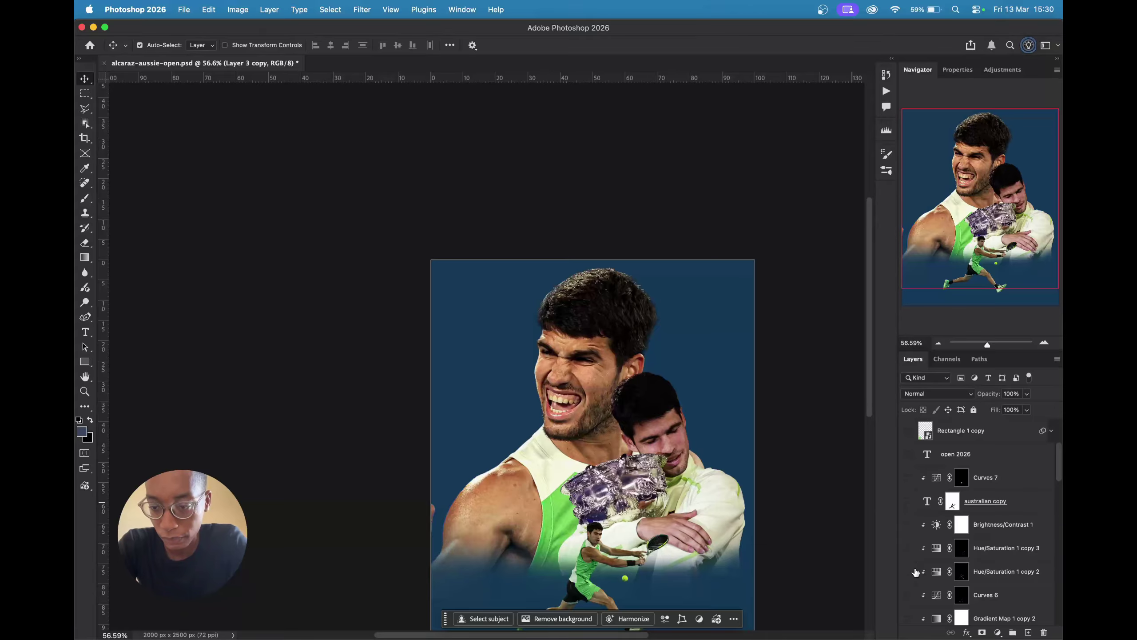
{"action": "scroll", "coordinate": [915, 569], "scroll_direction": "down", "scroll_amount": 3}
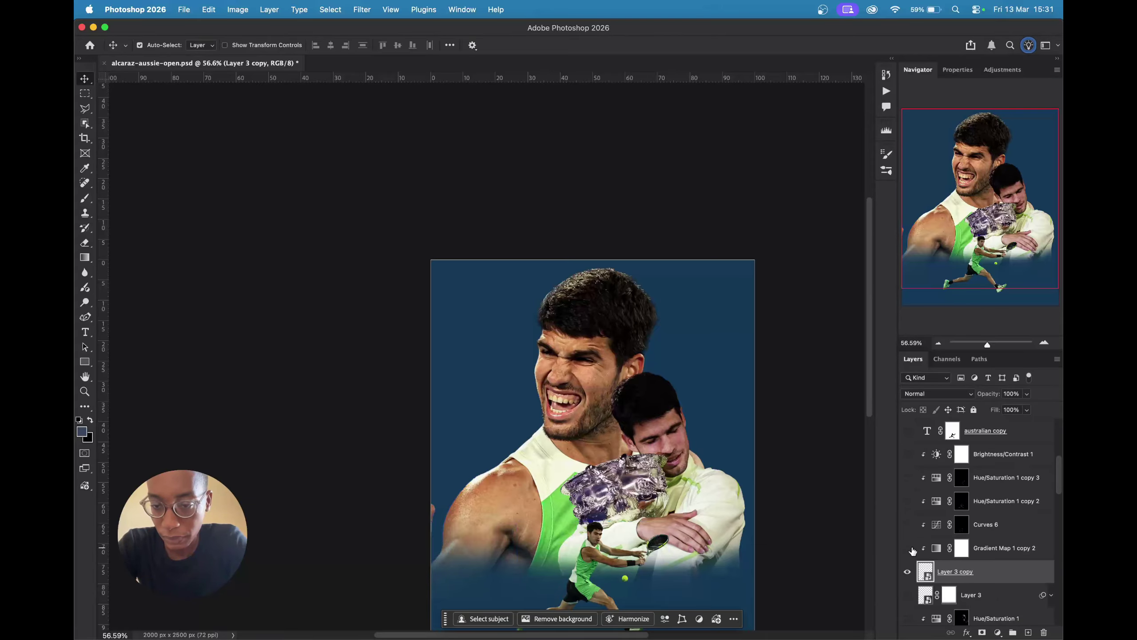
{"action": "scroll", "coordinate": [720, 488], "scroll_direction": "down", "scroll_amount": 2}
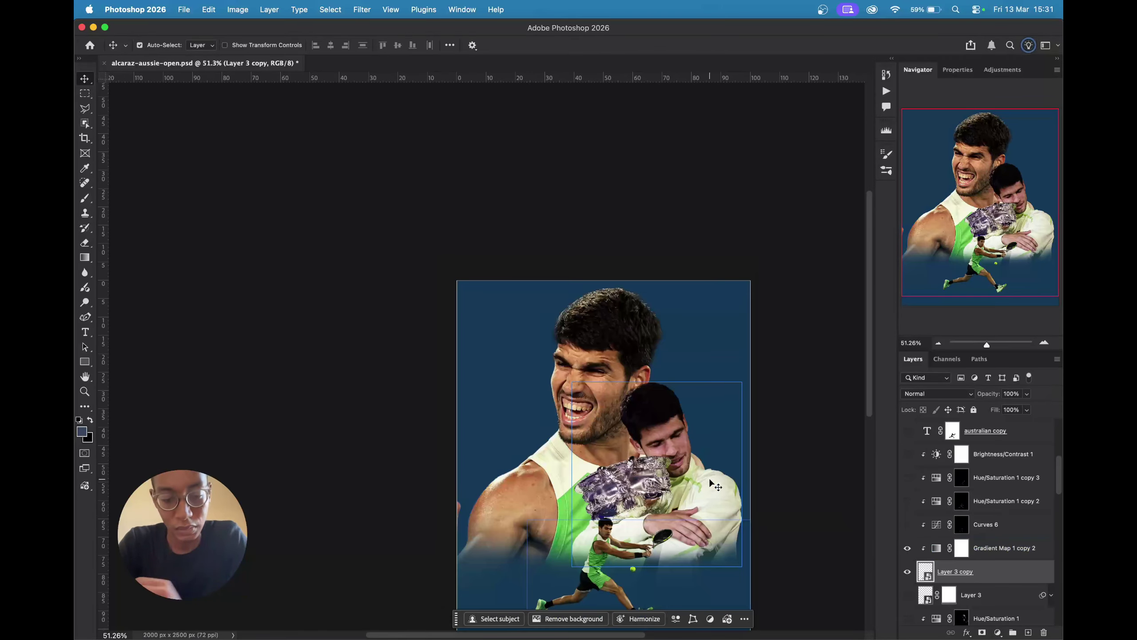
{"action": "scroll", "coordinate": [715, 486], "scroll_direction": "down", "scroll_amount": 2}
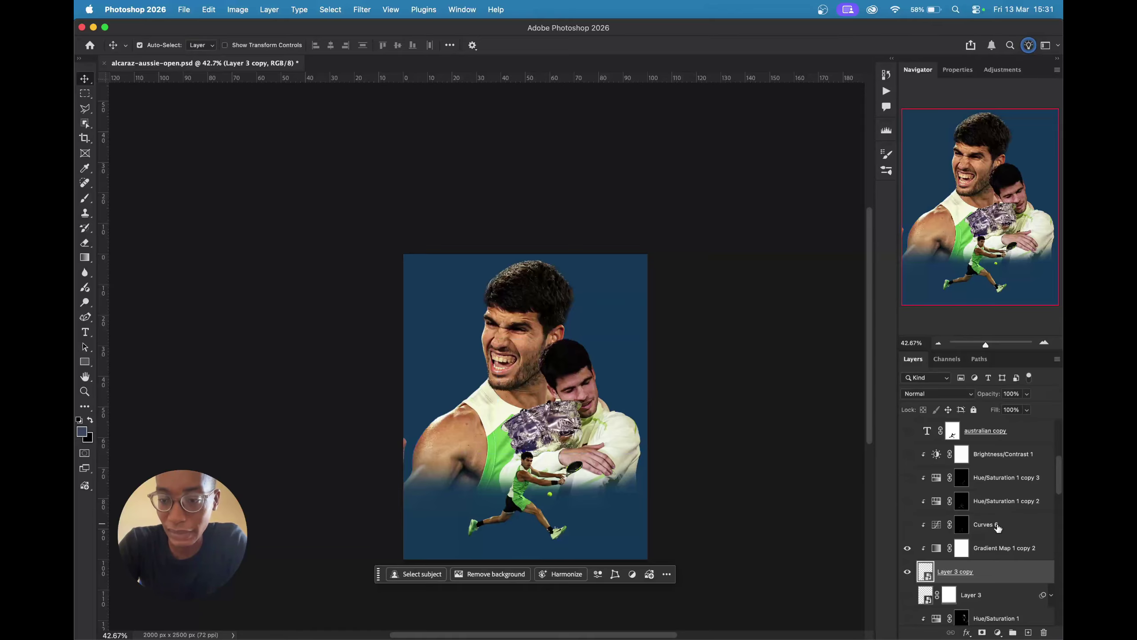
- Turn on the Exposure 1 and Curves 1 adjustments directly above the Background layer
{"action": "left_click", "coordinate": [1002, 547]}
{"action": "scroll", "coordinate": [1006, 550], "scroll_direction": "down", "scroll_amount": 1}
{"action": "scroll", "coordinate": [1006, 549], "scroll_direction": "down", "scroll_amount": 8}
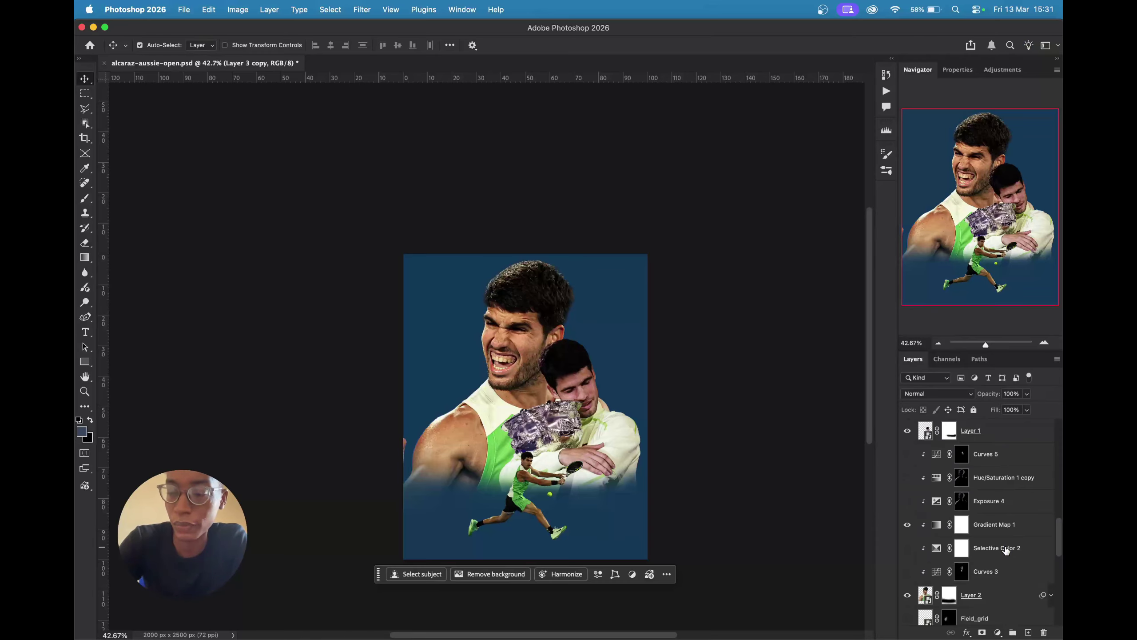
{"action": "scroll", "coordinate": [1006, 550], "scroll_direction": "down", "scroll_amount": 2}
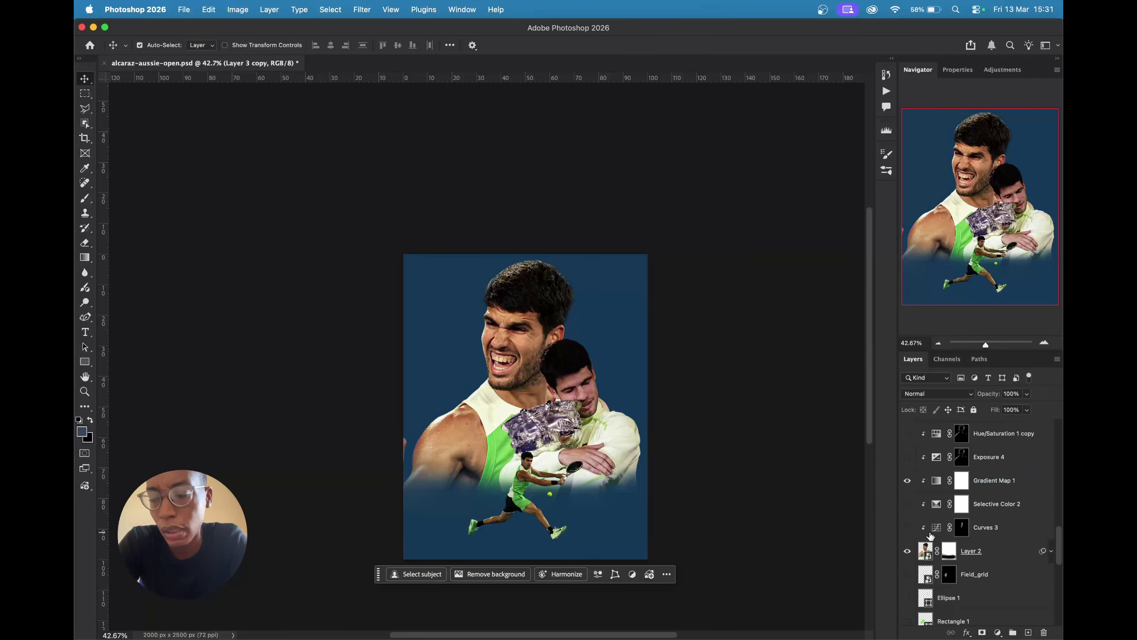
{"action": "left_click", "coordinate": [501, 504]}
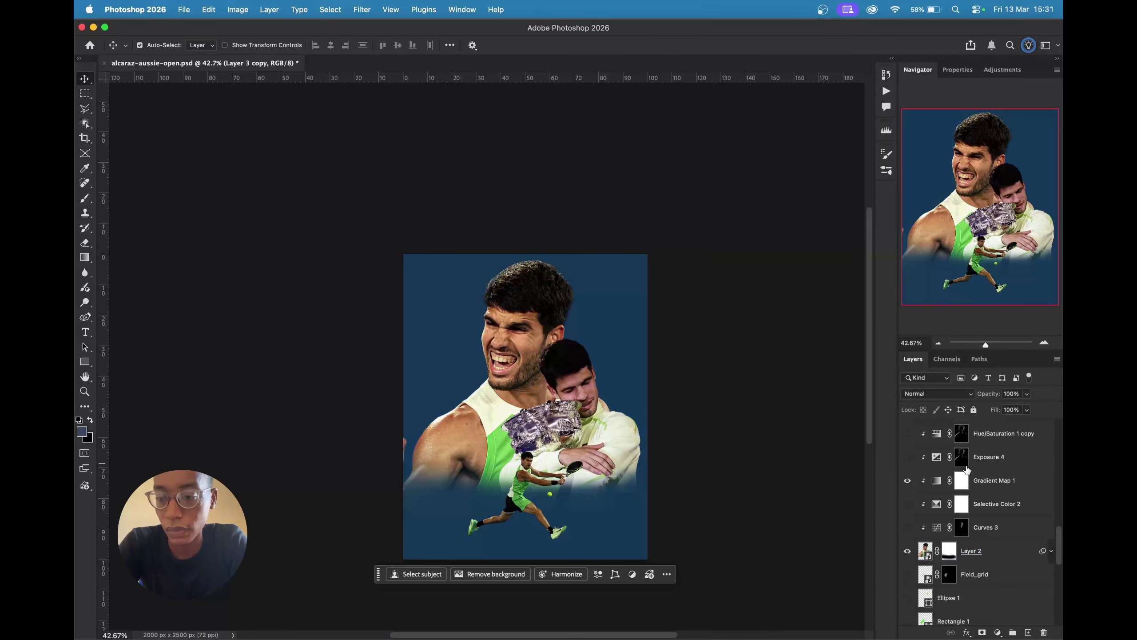
{"action": "scroll", "coordinate": [1003, 549], "scroll_direction": "down", "scroll_amount": 1}
{"action": "scroll", "coordinate": [1003, 549], "scroll_direction": "down", "scroll_amount": 10}
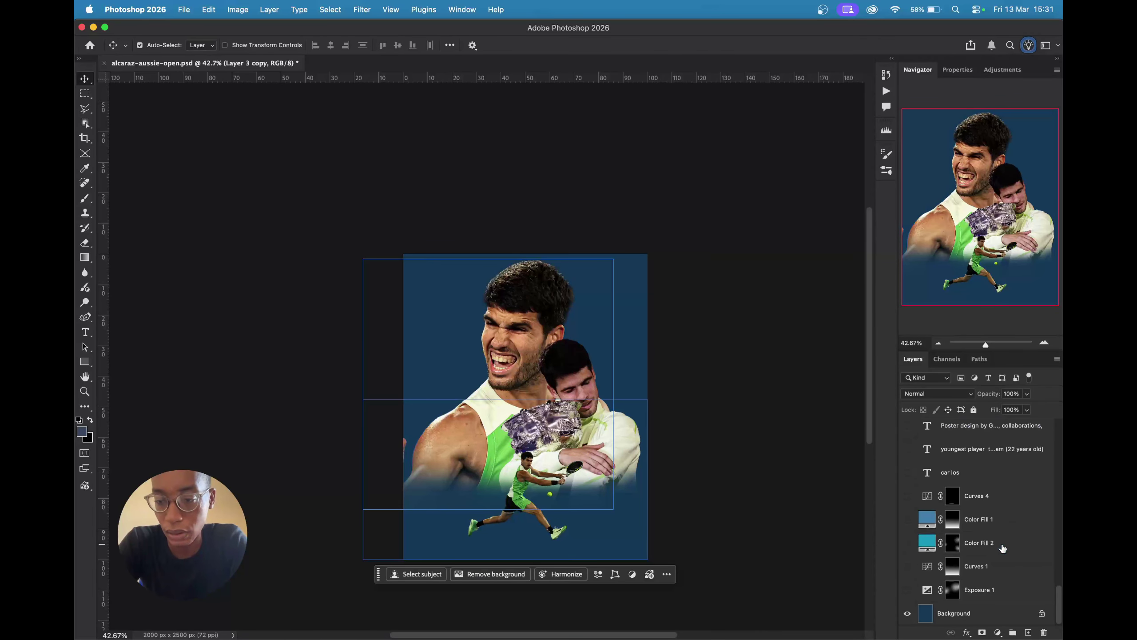
{"action": "left_click", "coordinate": [907, 589]}
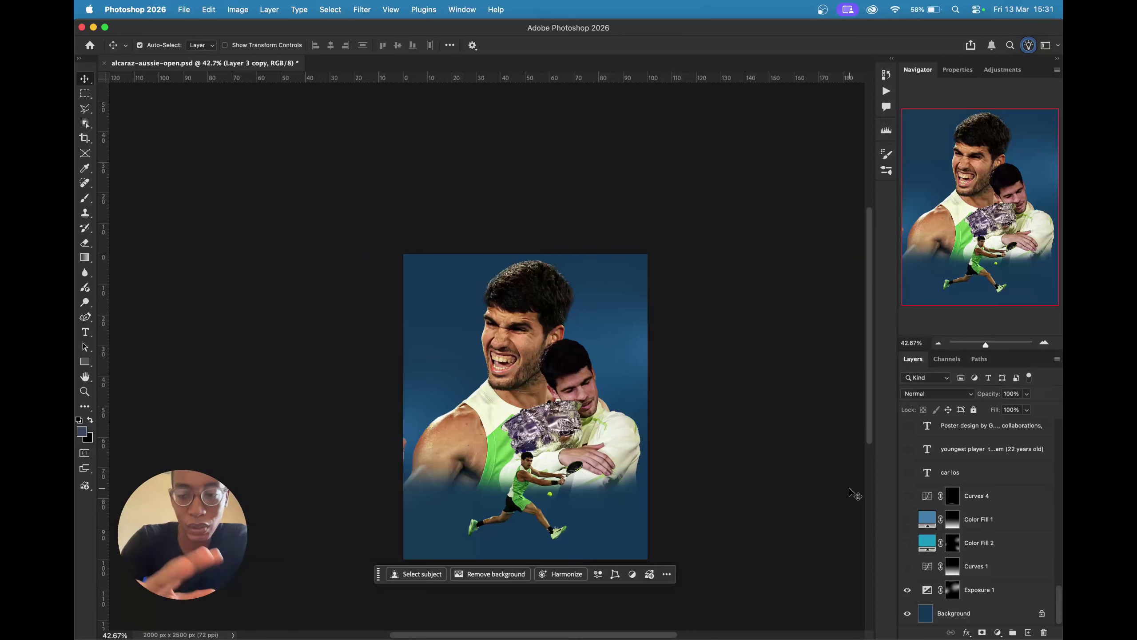
{"action": "left_click", "coordinate": [908, 567]}
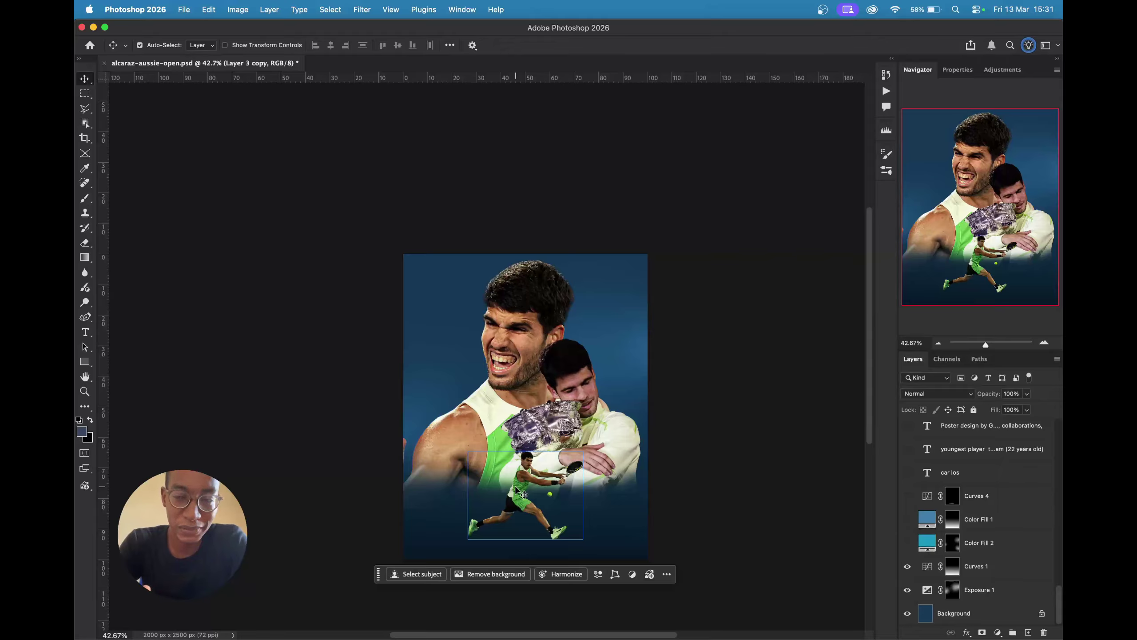
- Show the Color Fill 2 and Color Fill 1 layers over the background, comparing the poster with and without Color Fill 1
{"action": "left_click", "coordinate": [907, 542]}
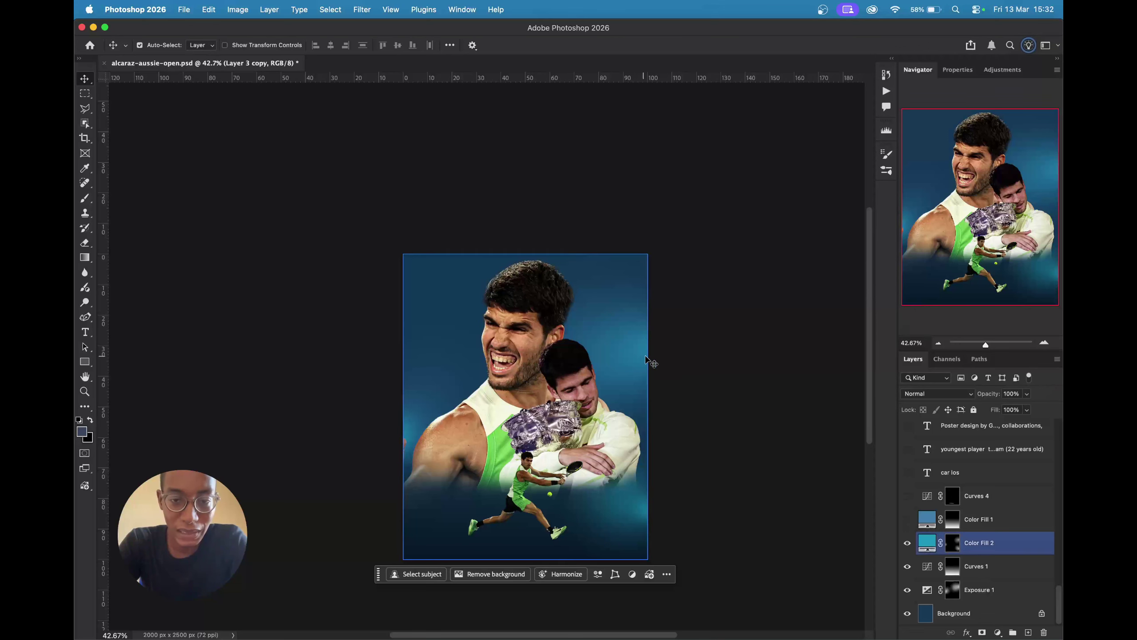
{"action": "left_click", "coordinate": [922, 564]}
{"action": "left_click", "coordinate": [926, 544]}
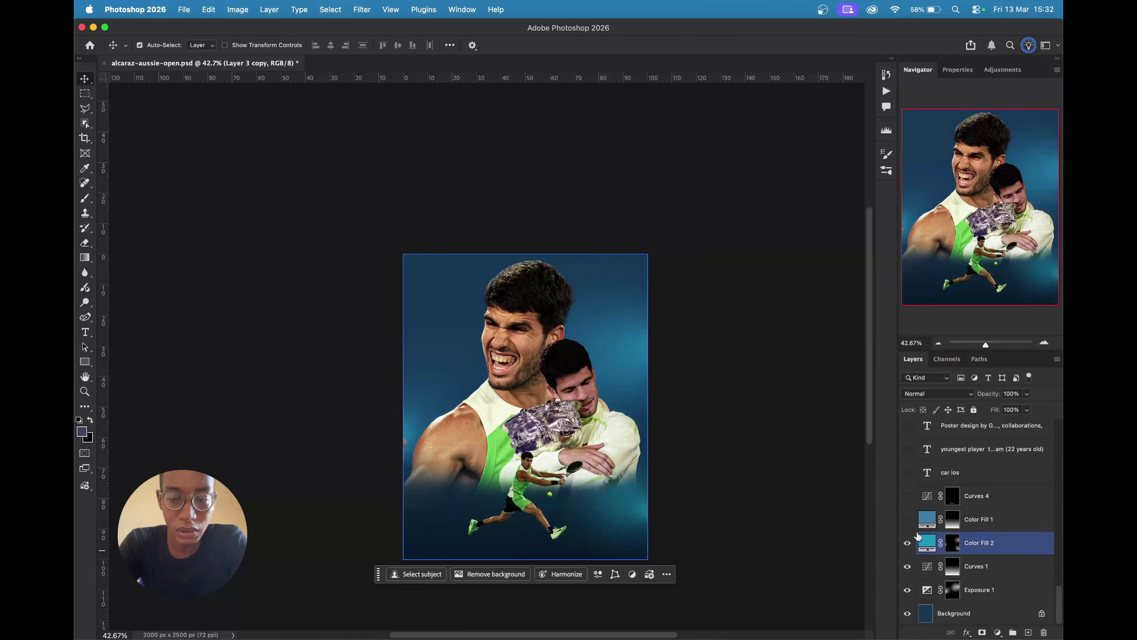
{"action": "left_click", "coordinate": [906, 520]}
{"action": "left_click", "coordinate": [907, 520]}
{"action": "left_click", "coordinate": [907, 519]}
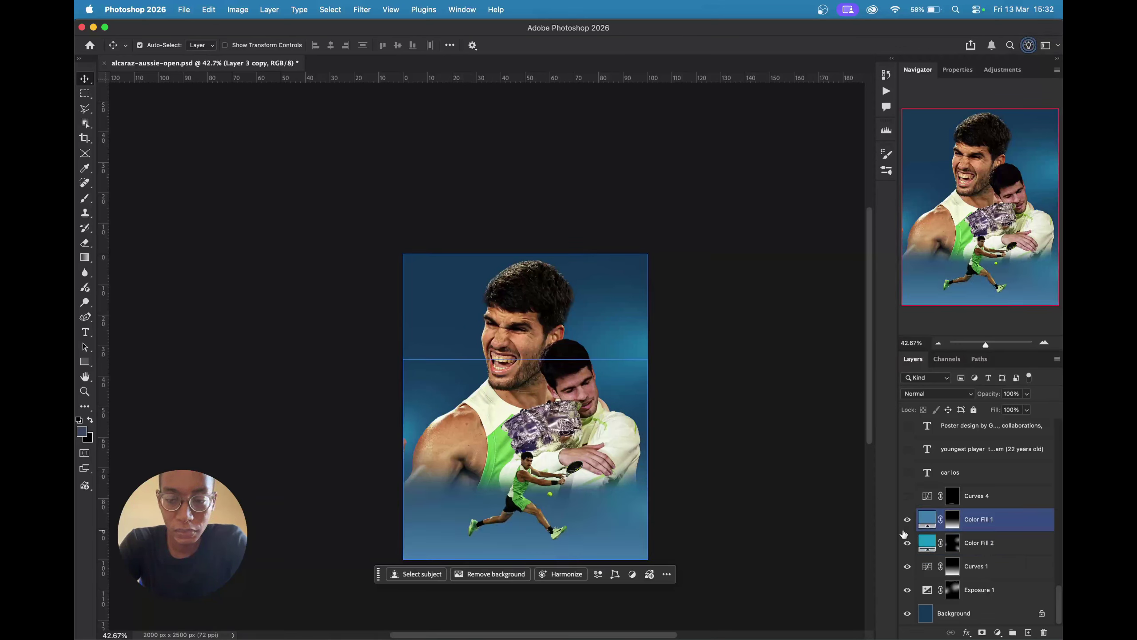
{"action": "left_click", "coordinate": [534, 470]}
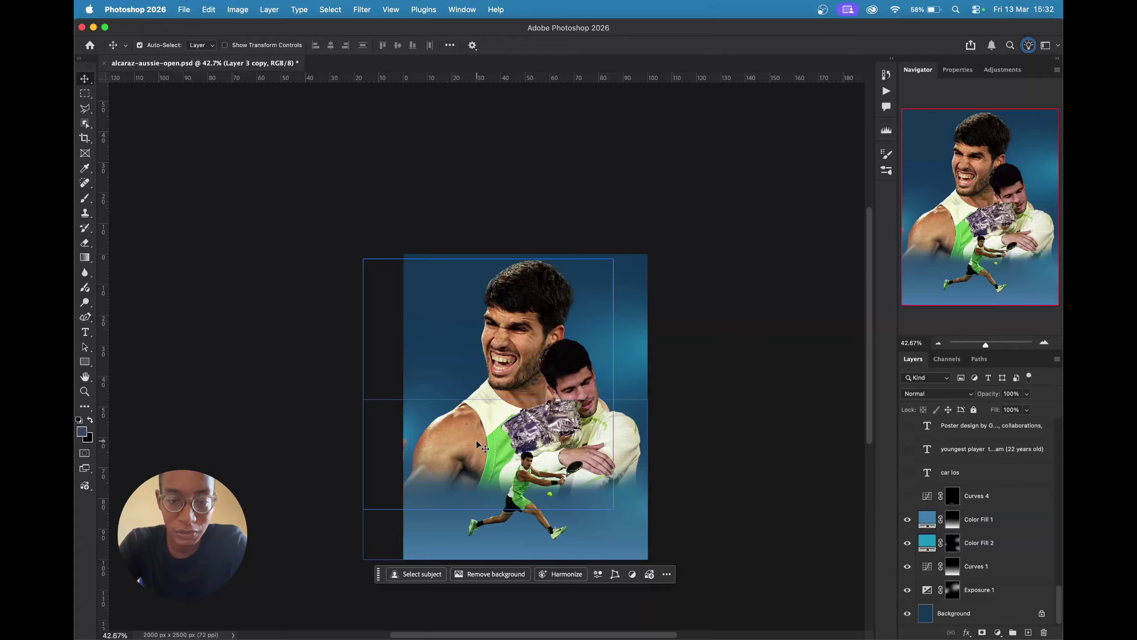
{"action": "left_click", "coordinate": [429, 533]}
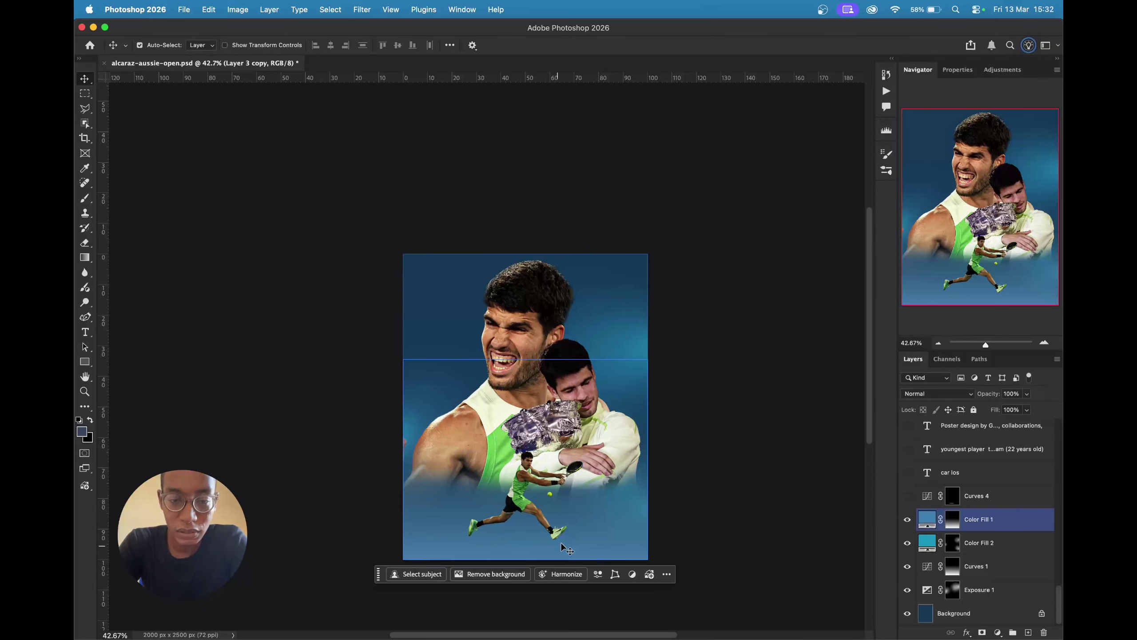
{"action": "left_click", "coordinate": [779, 488]}
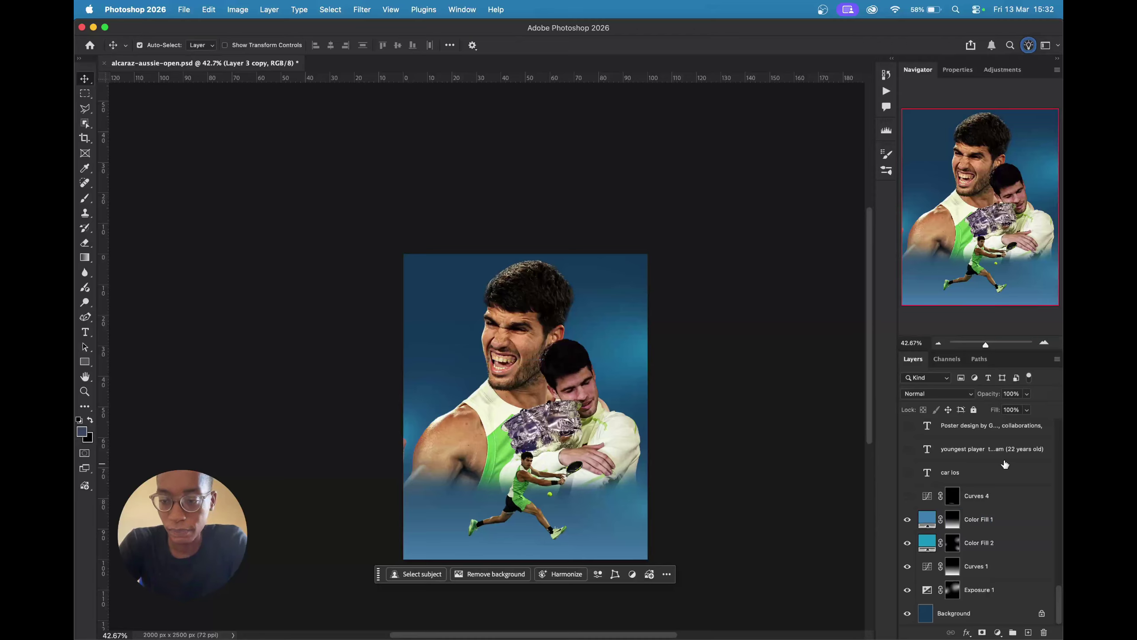
- Preview the Curves 4 adjustment on and off, and examine the area beneath the running player's feet up close
{"action": "scroll", "coordinate": [1005, 464], "scroll_direction": "up", "scroll_amount": 1}
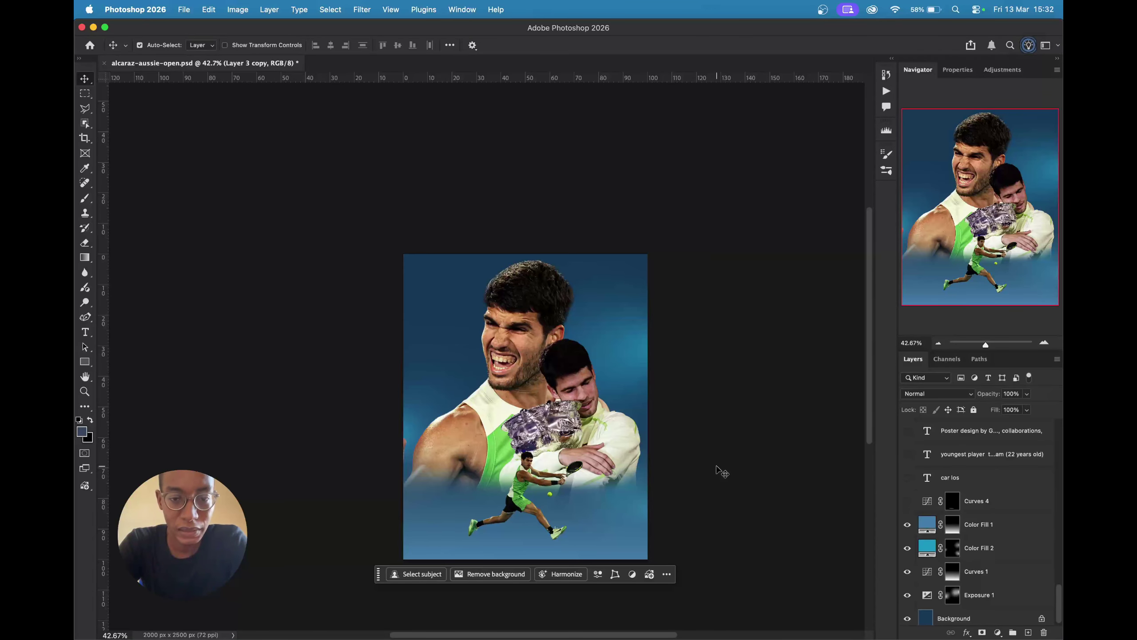
{"action": "scroll", "coordinate": [698, 432], "scroll_direction": "up", "scroll_amount": 2}
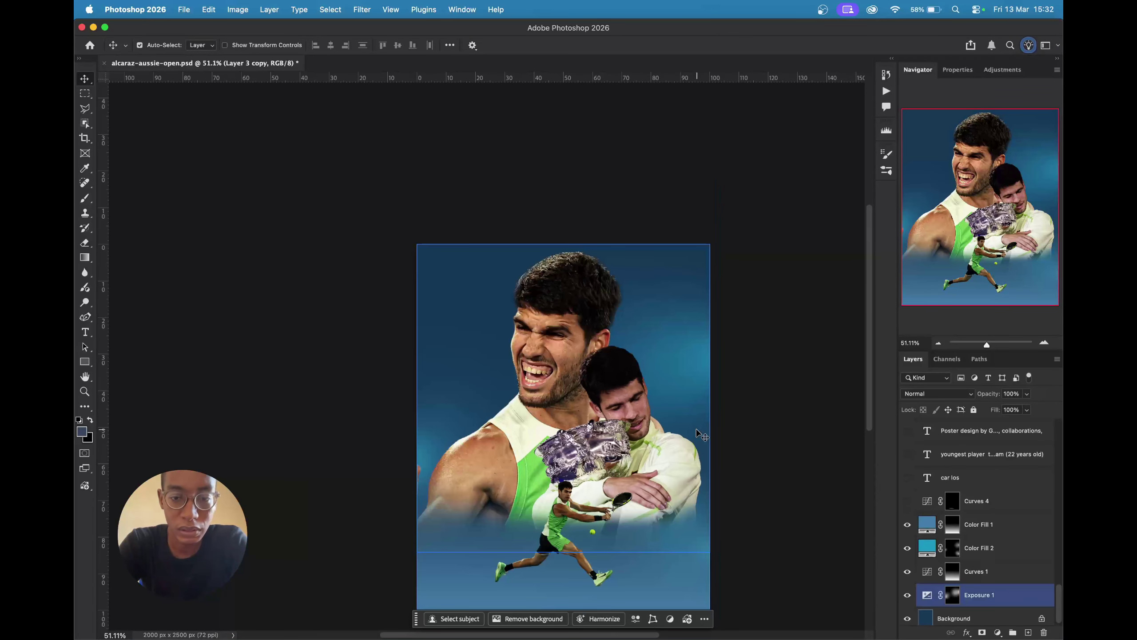
{"action": "scroll", "coordinate": [951, 507], "scroll_direction": "up", "scroll_amount": 1}
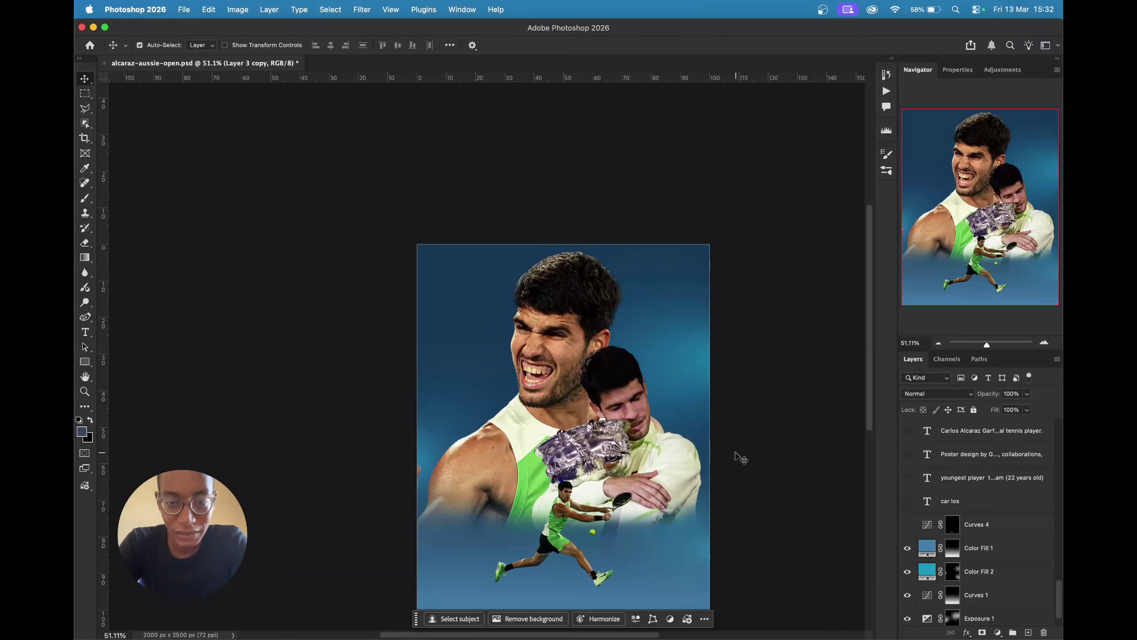
{"action": "scroll", "coordinate": [743, 461], "scroll_direction": "down", "scroll_amount": 2}
{"action": "scroll", "coordinate": [760, 483], "scroll_direction": "up", "scroll_amount": 3}
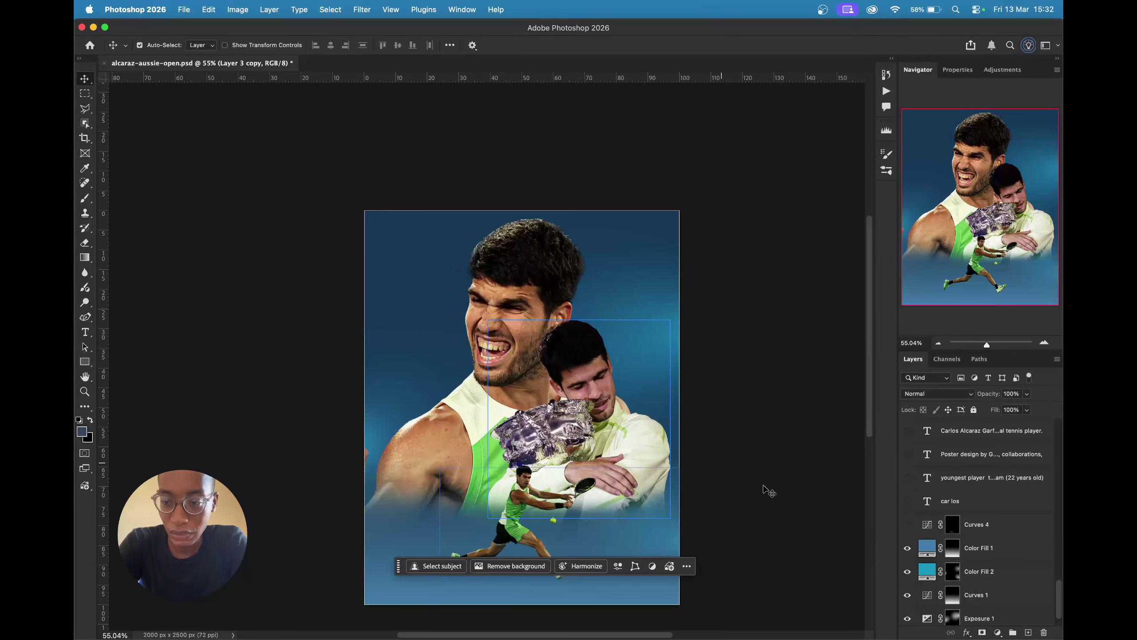
{"action": "left_click", "coordinate": [908, 525]}
{"action": "left_click", "coordinate": [908, 524]}
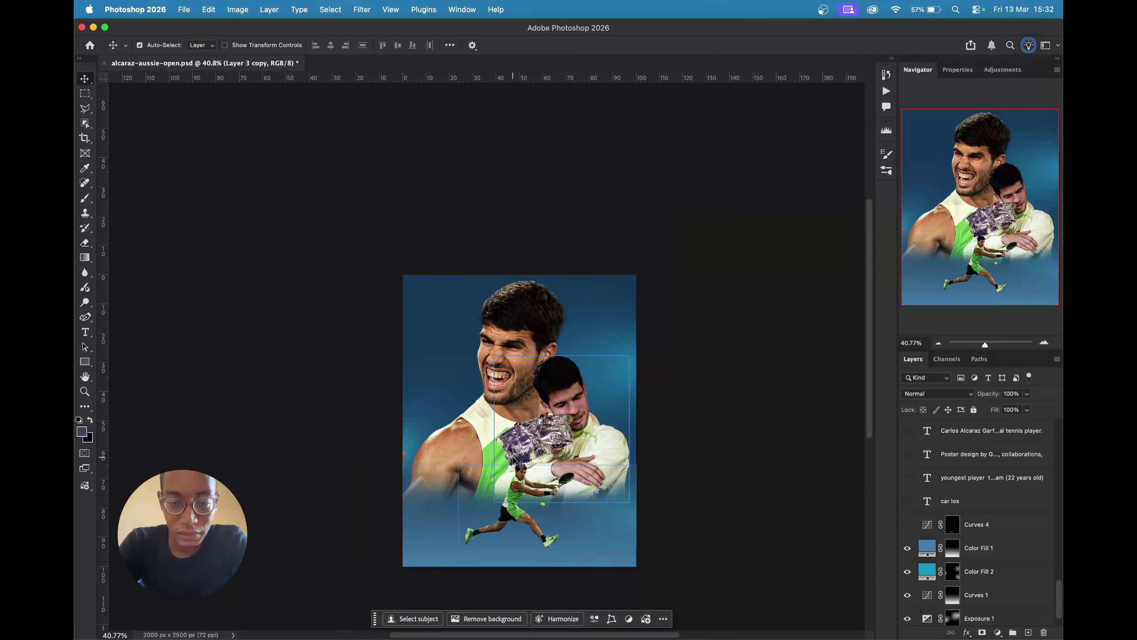
{"action": "left_click", "coordinate": [490, 504]}
{"action": "scroll", "coordinate": [491, 506], "scroll_direction": "up", "scroll_amount": 1}
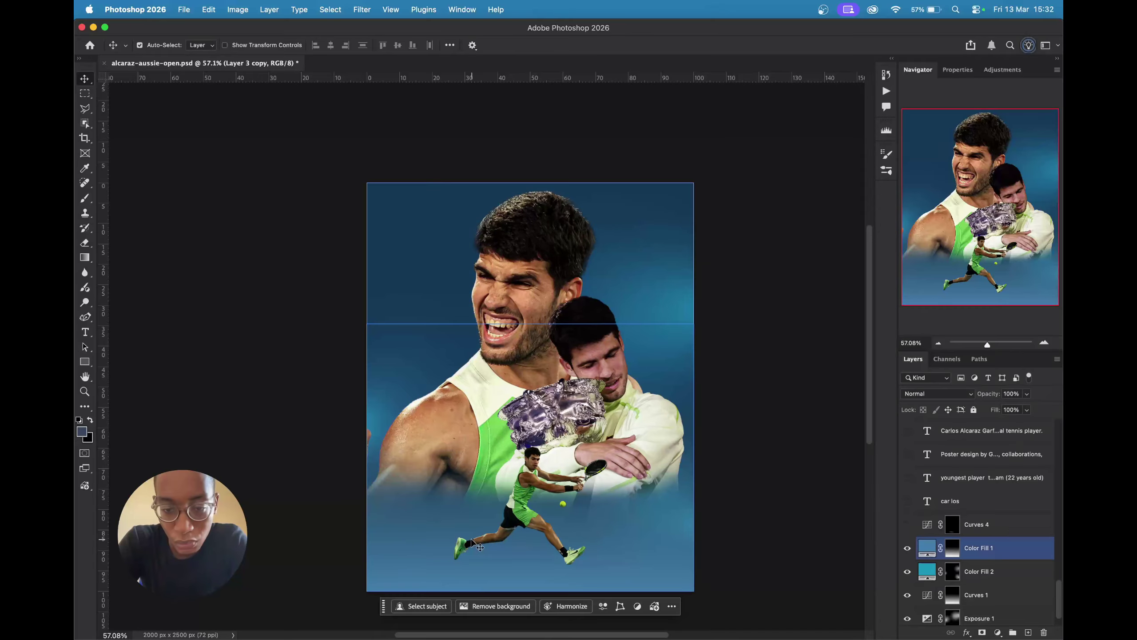
{"action": "left_click", "coordinate": [521, 519]}
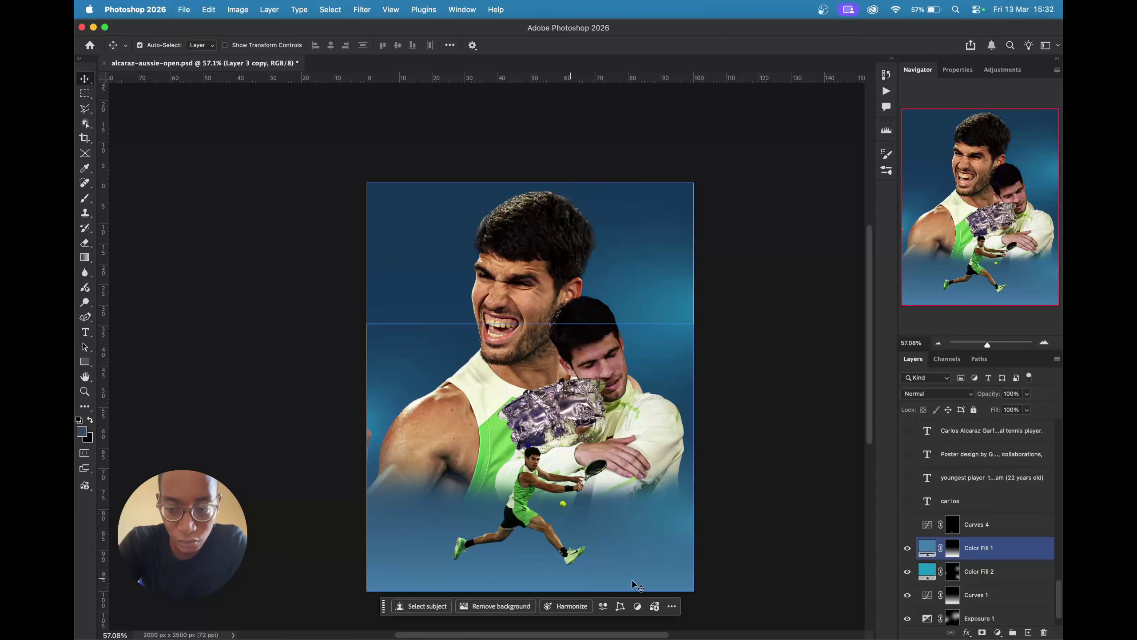
- Turn on the Curves 4 adjustment above Color Fill 1 and inspect the shadow under the running player's shoes
{"action": "left_click", "coordinate": [908, 526]}
{"action": "left_click", "coordinate": [978, 547]}
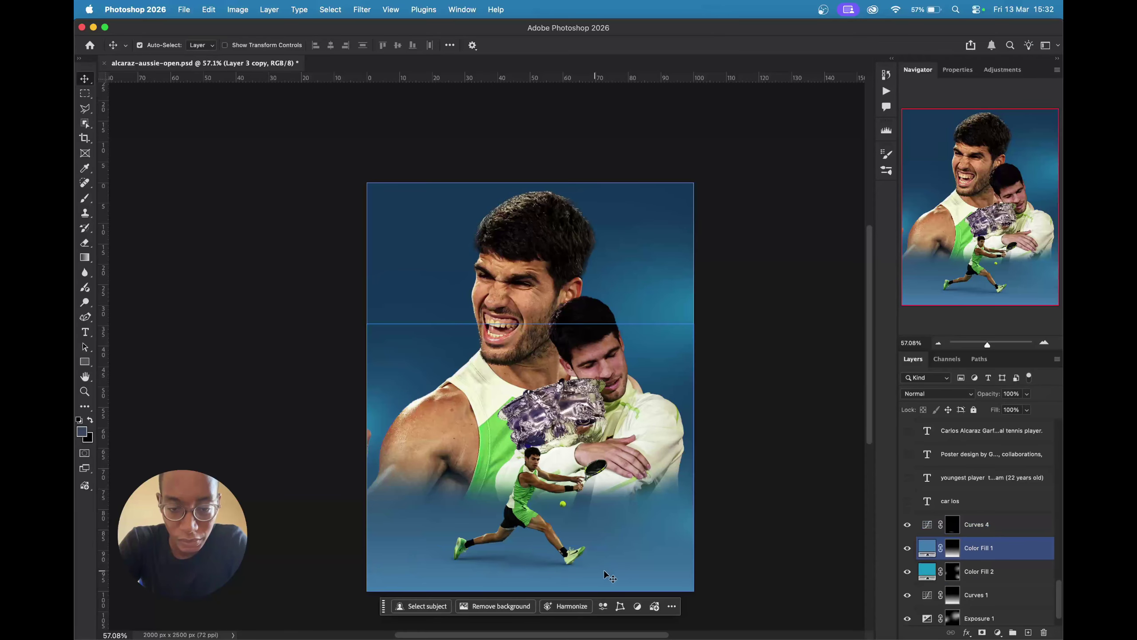
{"action": "left_click", "coordinate": [479, 561]}
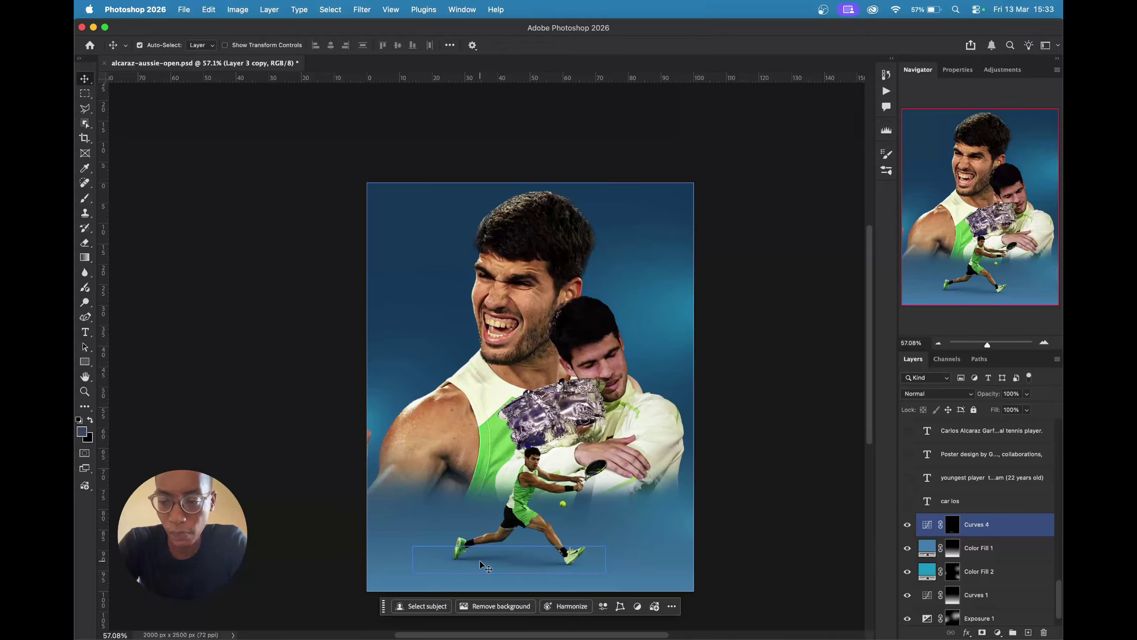
{"action": "left_click", "coordinate": [978, 547]}
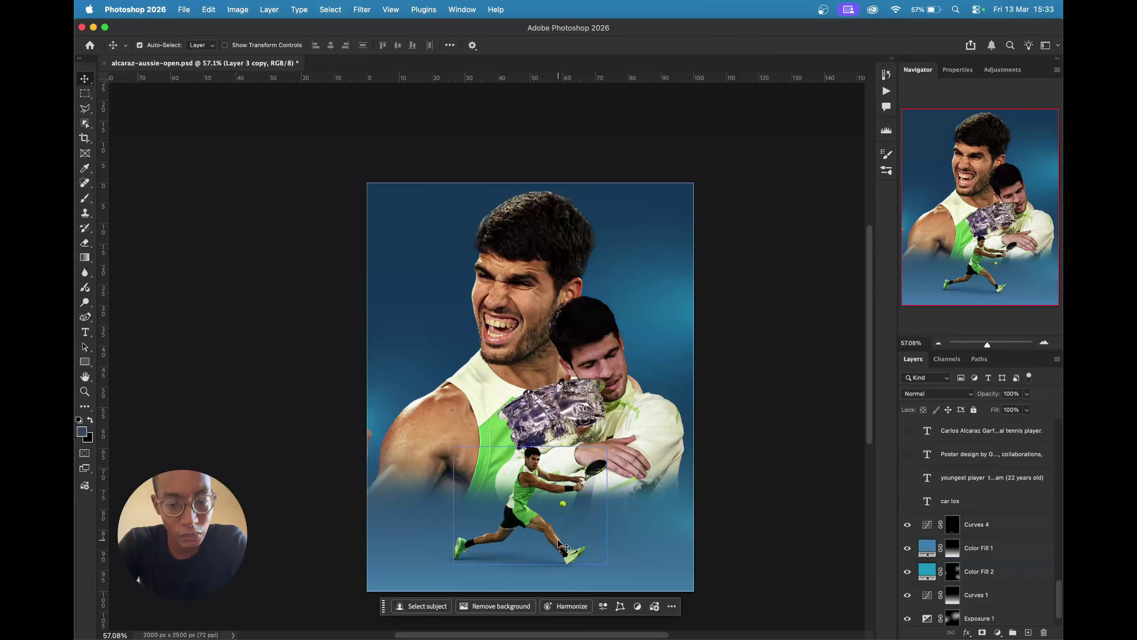
{"action": "left_click", "coordinate": [542, 567]}
{"action": "left_click", "coordinate": [581, 568]}
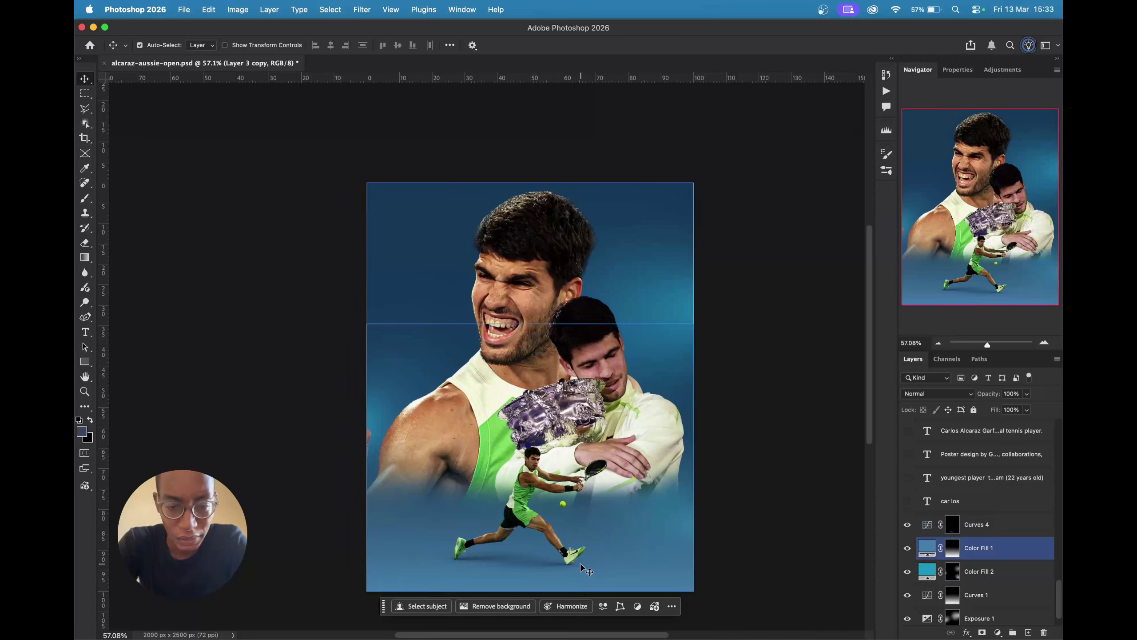
{"action": "left_click", "coordinate": [586, 568]}
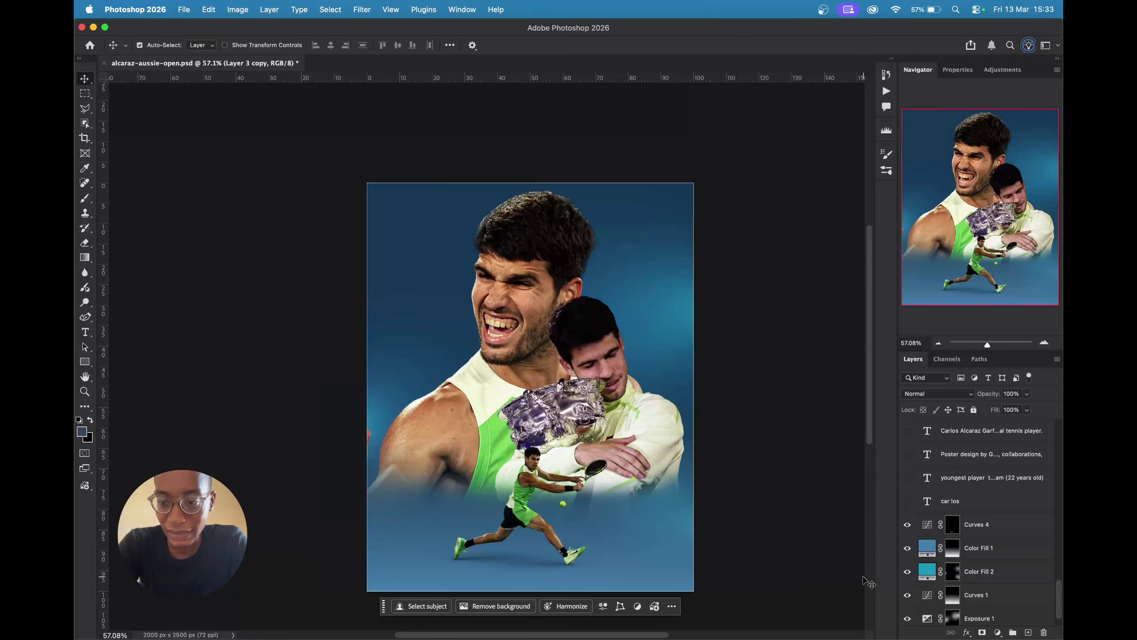
- Show the "car los" title text layer behind the shouting player's head
{"action": "left_click", "coordinate": [907, 500]}
{"action": "left_click", "coordinate": [909, 501]}
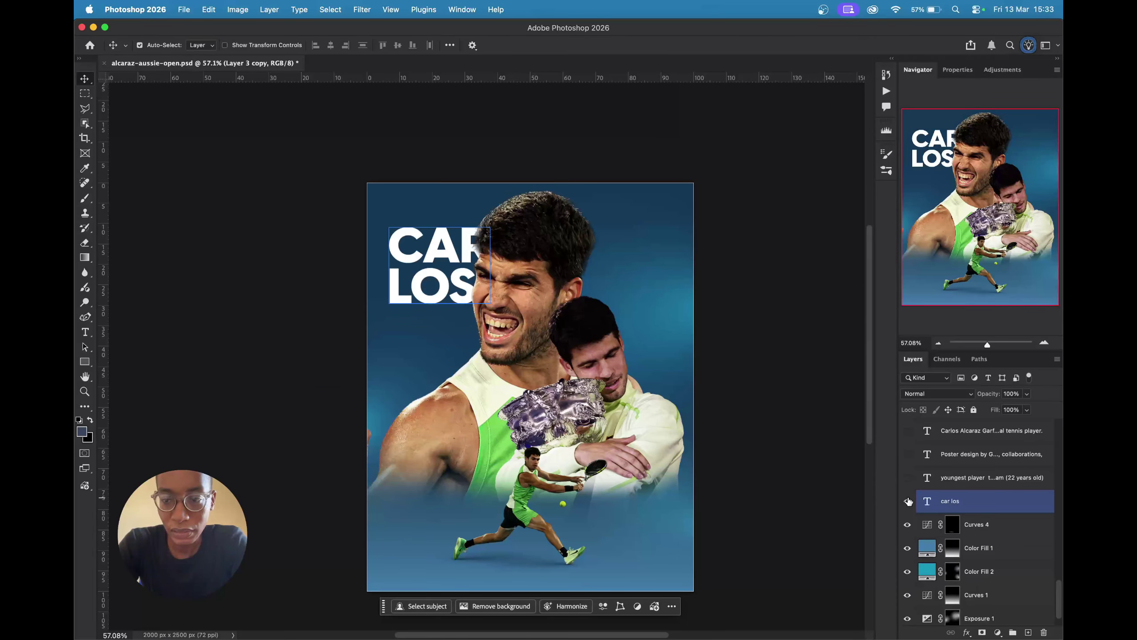
- Show the green "al ca ra z." title text layer behind the player holding the trophy
{"action": "scroll", "coordinate": [908, 501], "scroll_direction": "up", "scroll_amount": 1}
{"action": "left_click", "coordinate": [914, 515], "text": "super"}
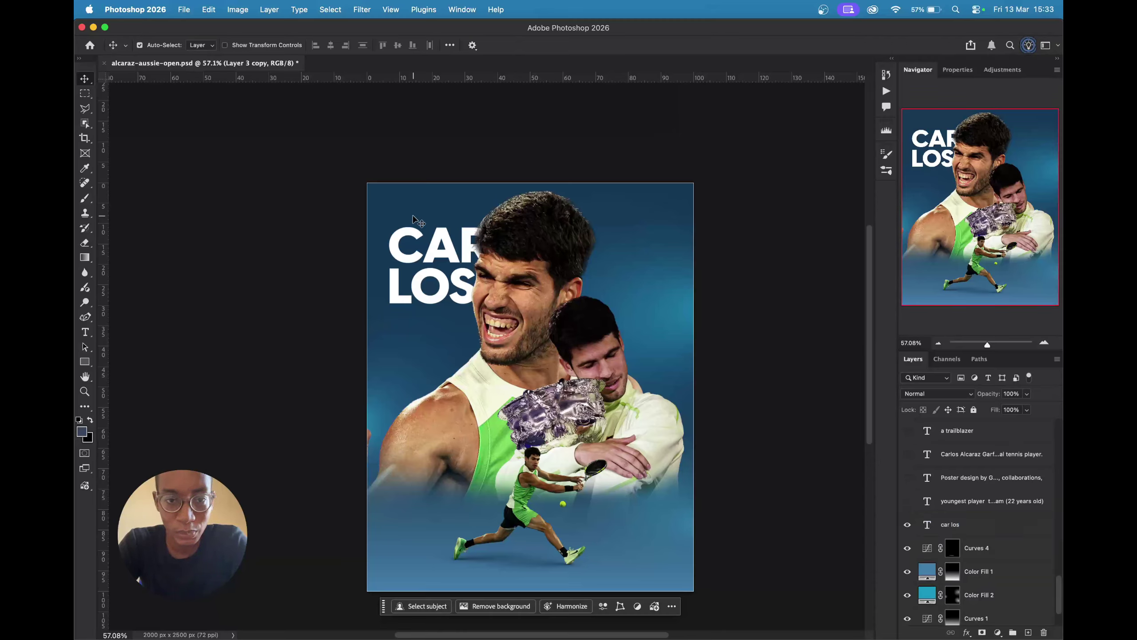
{"action": "left_click", "coordinate": [443, 256]}
{"action": "left_click", "coordinate": [756, 414]}
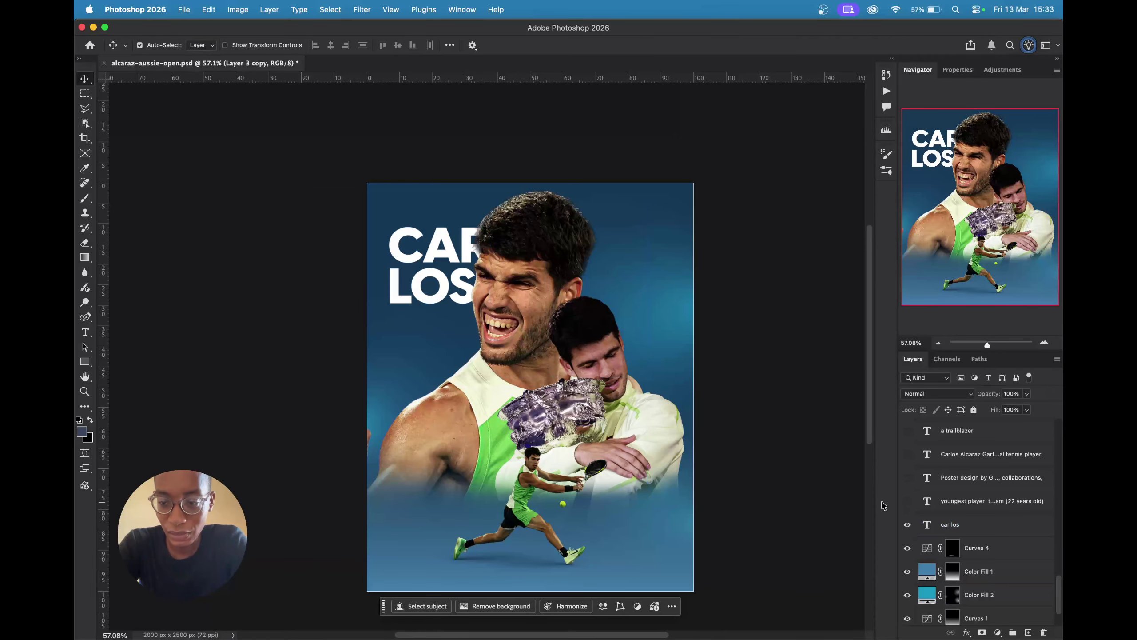
{"action": "scroll", "coordinate": [914, 485], "scroll_direction": "up", "scroll_amount": 1}
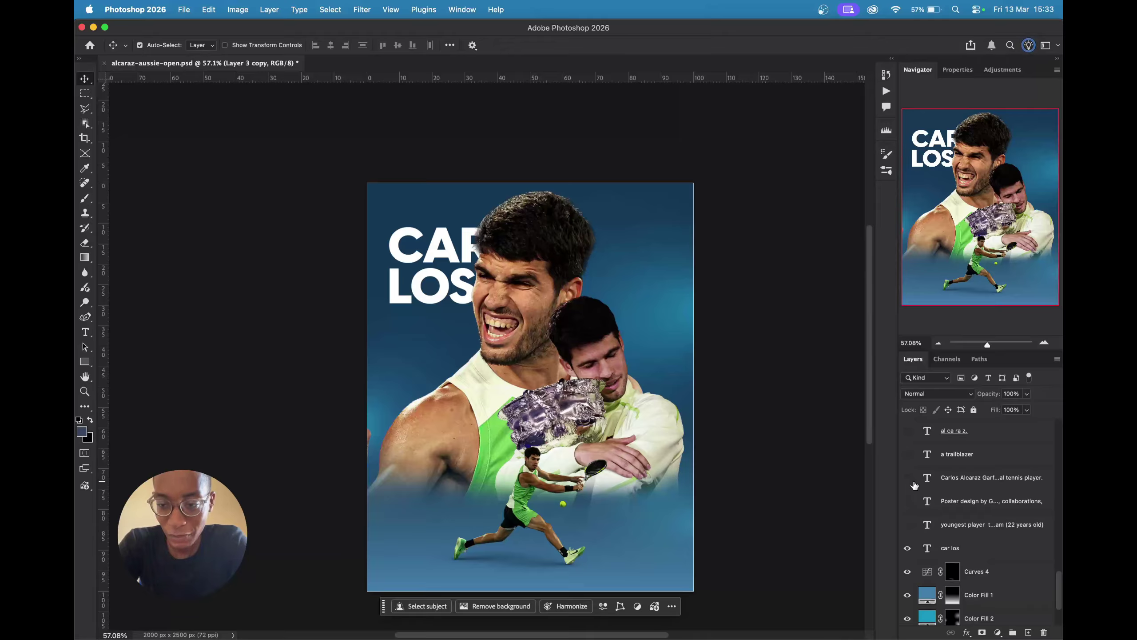
{"action": "left_click", "coordinate": [907, 431]}
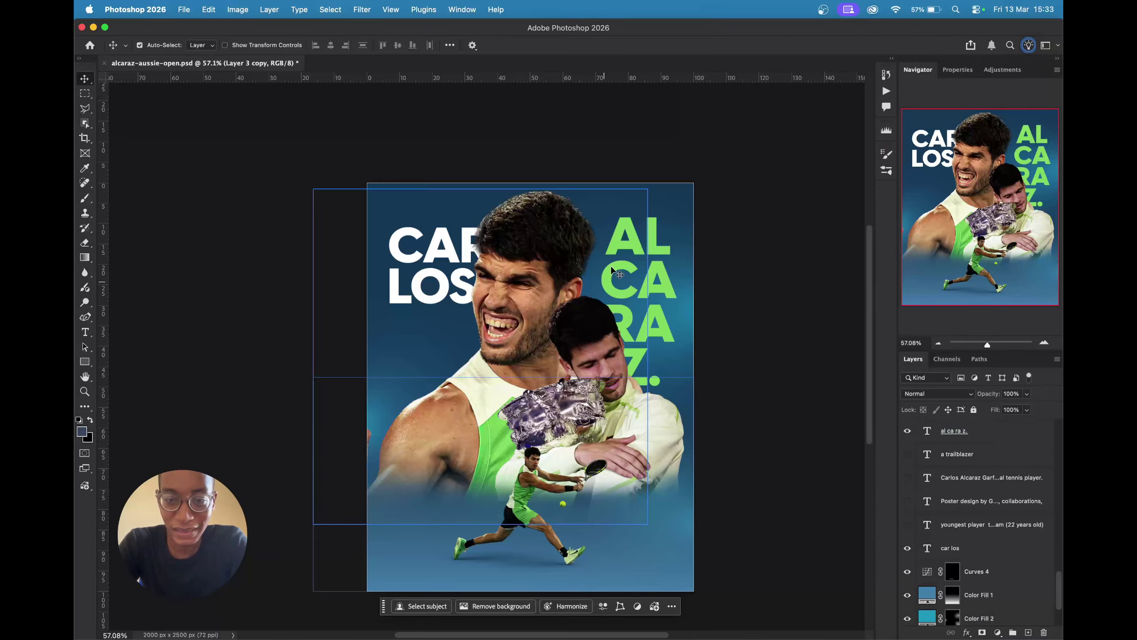
{"action": "left_click", "coordinate": [618, 272]}
{"action": "left_click", "coordinate": [481, 455]}
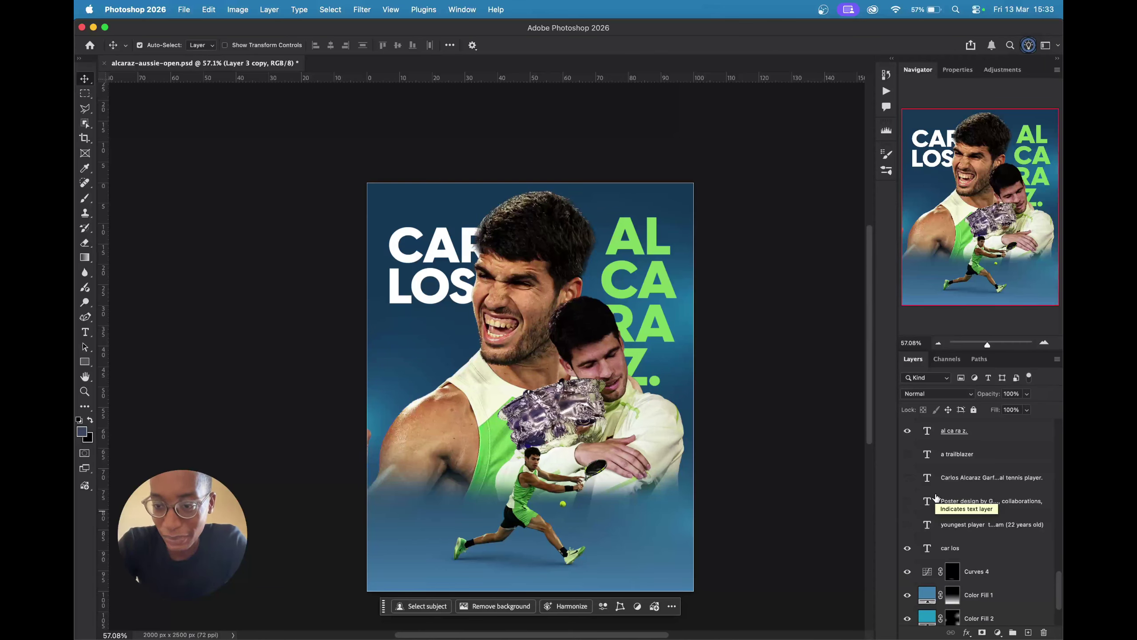
- Show the four small text layers: the player description, the poster design credit, "youngest player" and "a trailblazer"
{"action": "scroll", "coordinate": [936, 496], "scroll_direction": "up", "scroll_amount": 1}
{"action": "left_click", "coordinate": [907, 500]}
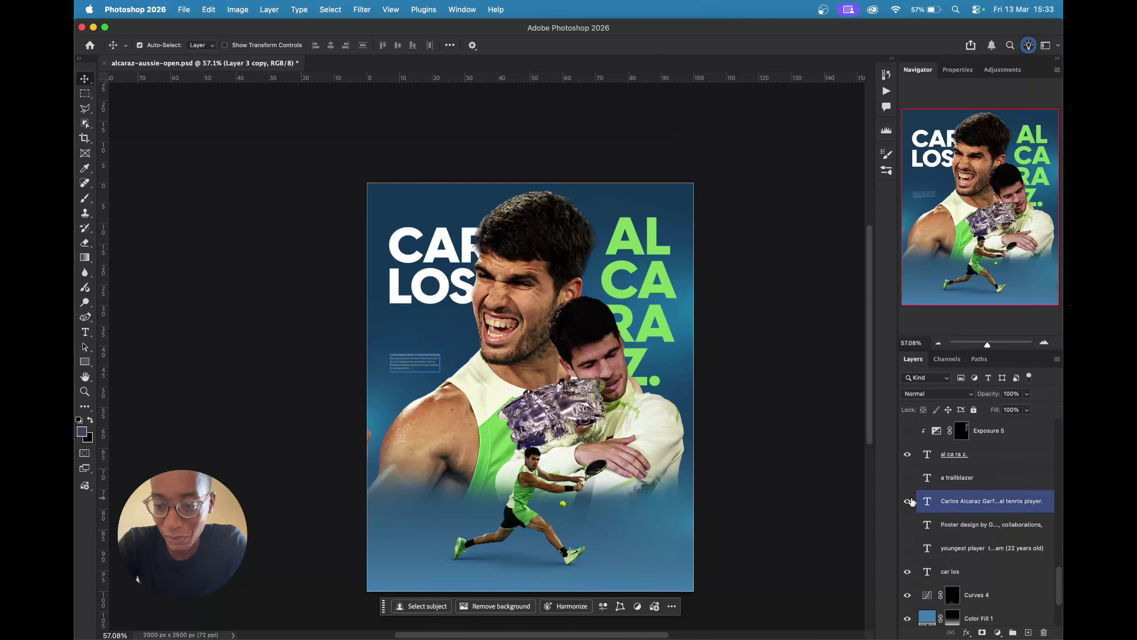
{"action": "left_click", "coordinate": [907, 524]}
{"action": "left_click", "coordinate": [907, 548]}
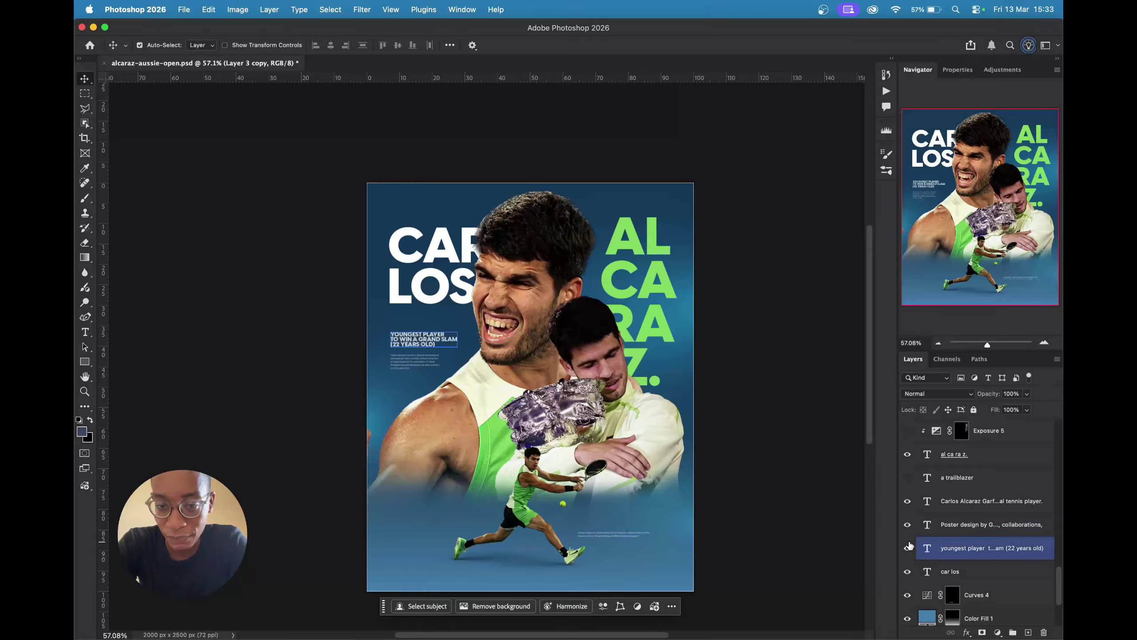
{"action": "left_click", "coordinate": [908, 477]}
{"action": "scroll", "coordinate": [962, 493], "scroll_direction": "up", "scroll_amount": 3}
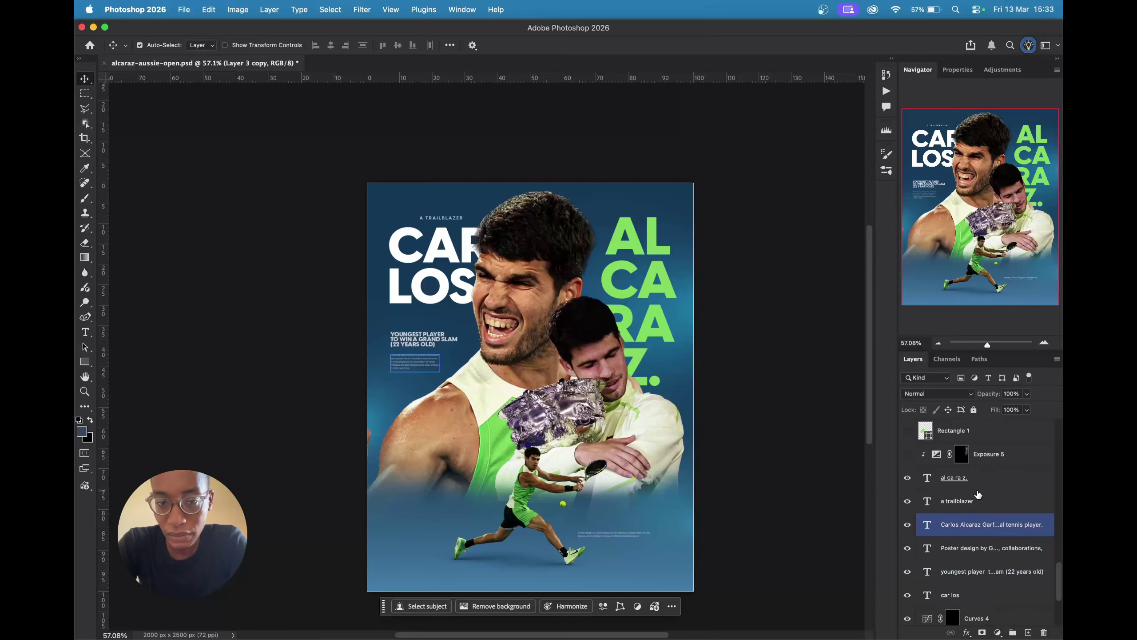
{"action": "scroll", "coordinate": [958, 499], "scroll_direction": "down", "scroll_amount": 5}
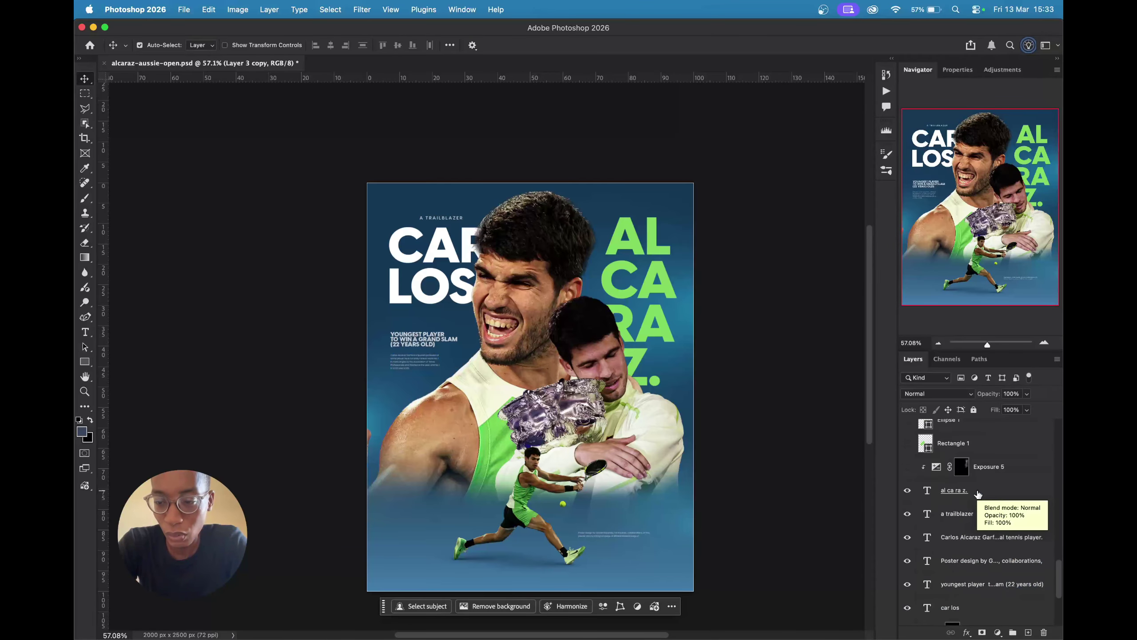
{"action": "left_click", "coordinate": [941, 502]}
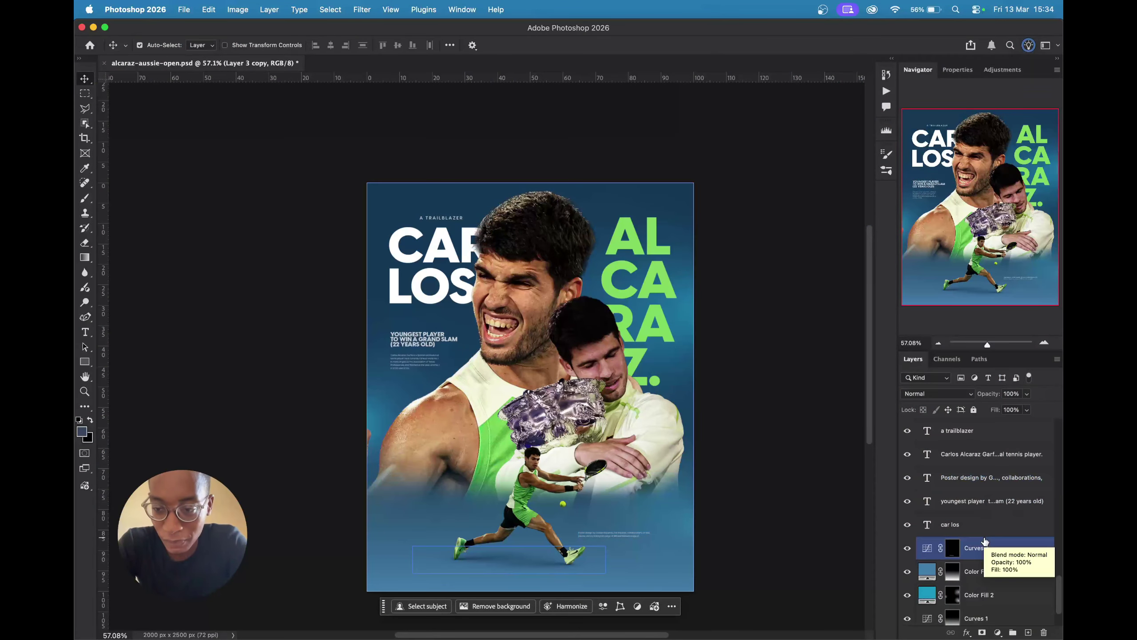
{"action": "scroll", "coordinate": [985, 542], "scroll_direction": "up", "scroll_amount": 3}
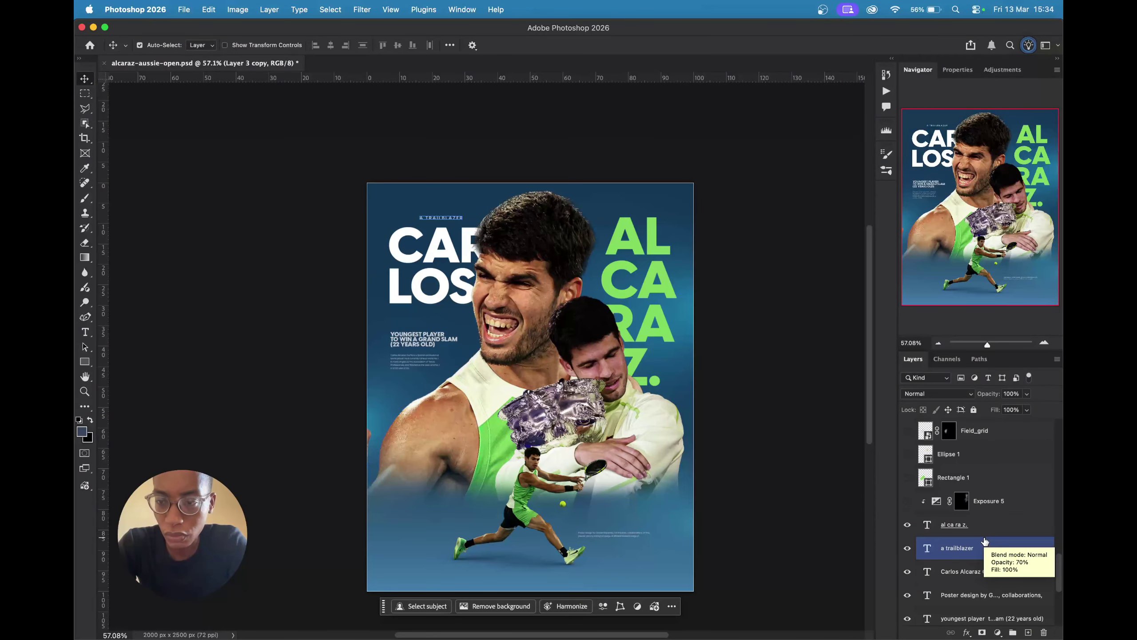
{"action": "left_click", "coordinate": [980, 525]}
{"action": "left_click", "coordinate": [1009, 519], "text": "super"}
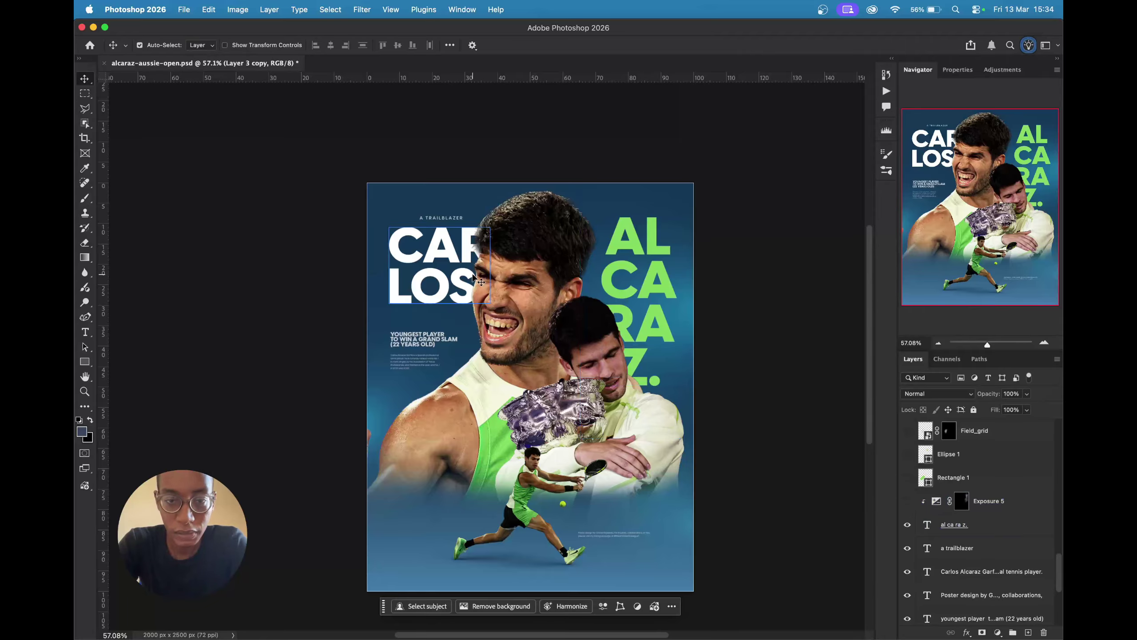
- Select the shouting player's Layer 2 and turn on its clipped Curves 3 adjustment, comparing the image with and without it
{"action": "left_click", "coordinate": [504, 286]}
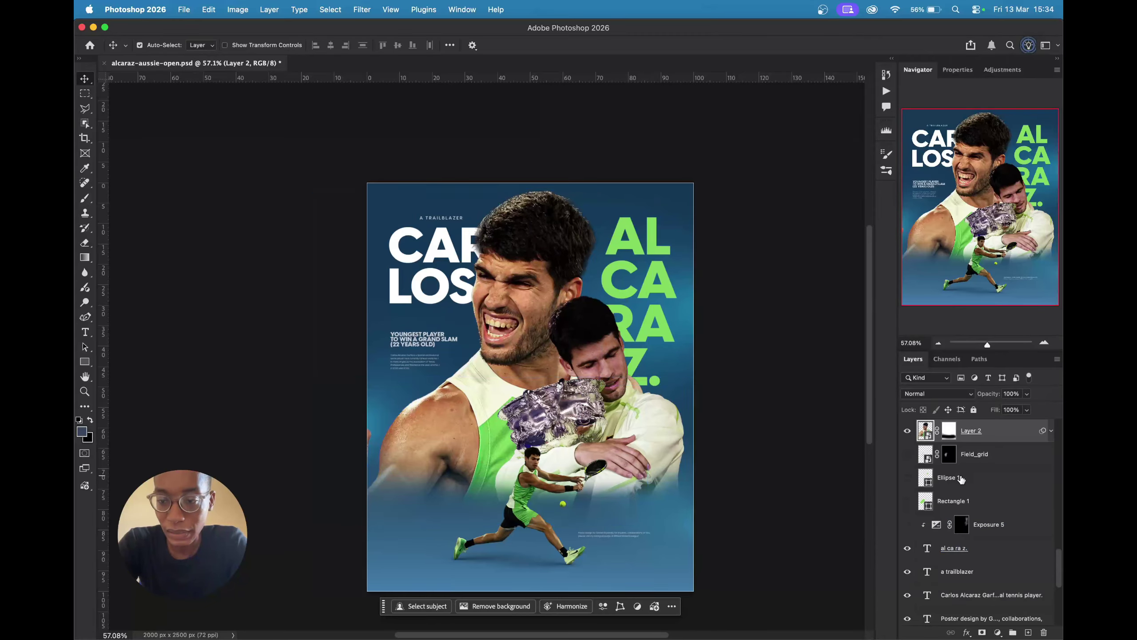
{"action": "scroll", "coordinate": [961, 479], "scroll_direction": "up", "scroll_amount": 5}
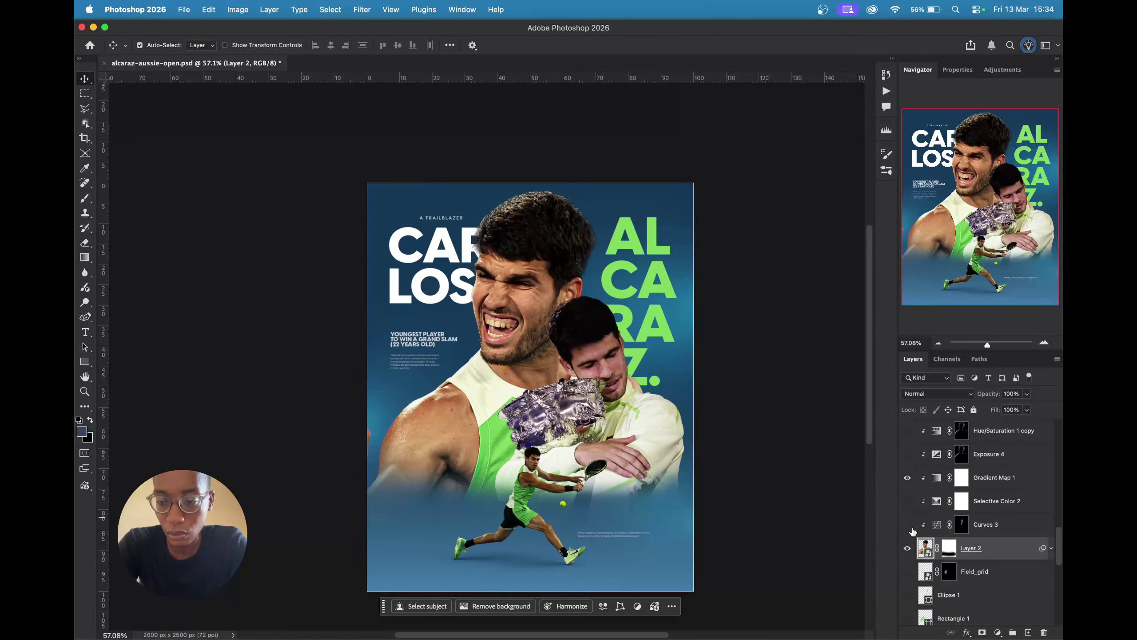
{"action": "left_click", "coordinate": [907, 525]}
{"action": "left_click", "coordinate": [908, 525]}
{"action": "left_click", "coordinate": [907, 525]}
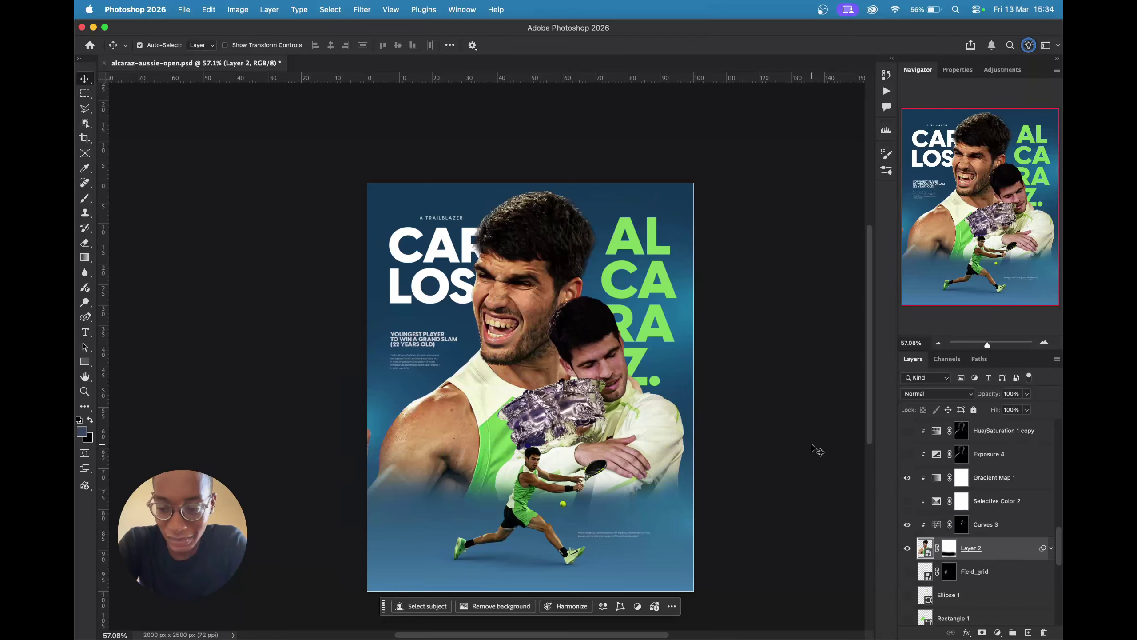
- Turn on the Selective Color 2 adjustment above Curves 3, comparing the shouting player with and without it
{"action": "left_click", "coordinate": [909, 510]}
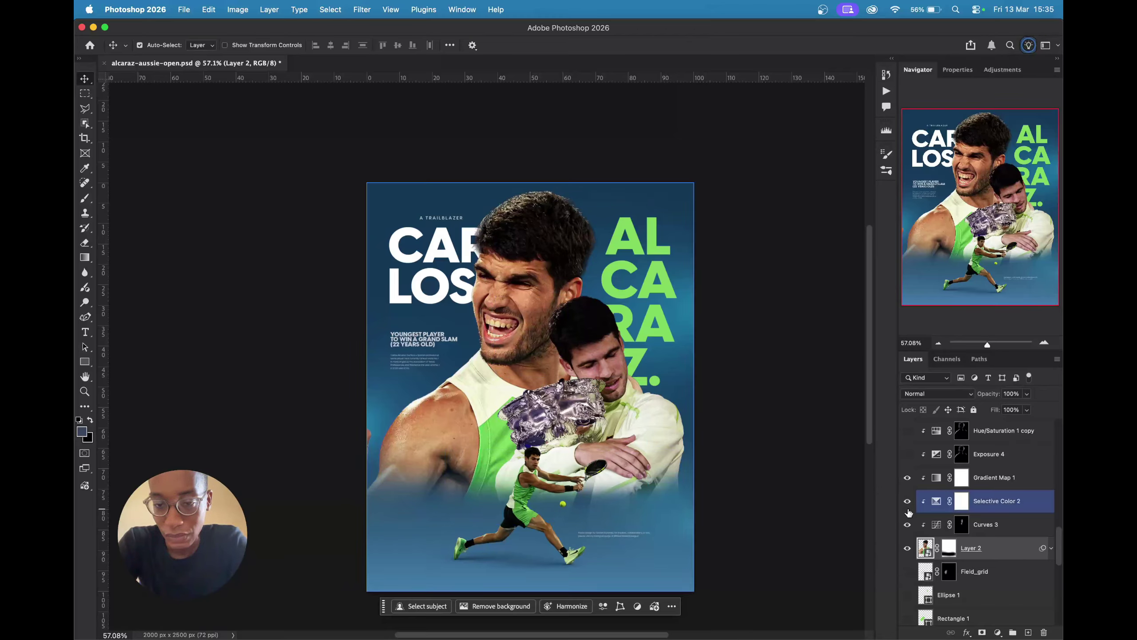
{"action": "left_click", "coordinate": [907, 505]}
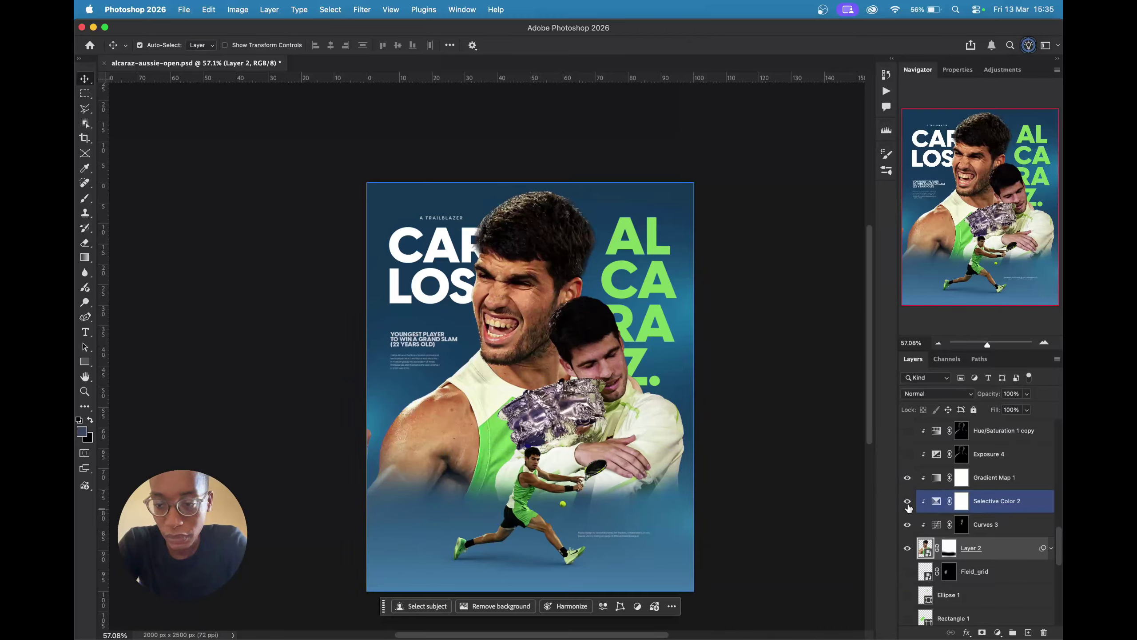
{"action": "left_click", "coordinate": [908, 505]}
{"action": "left_click", "coordinate": [908, 505]}
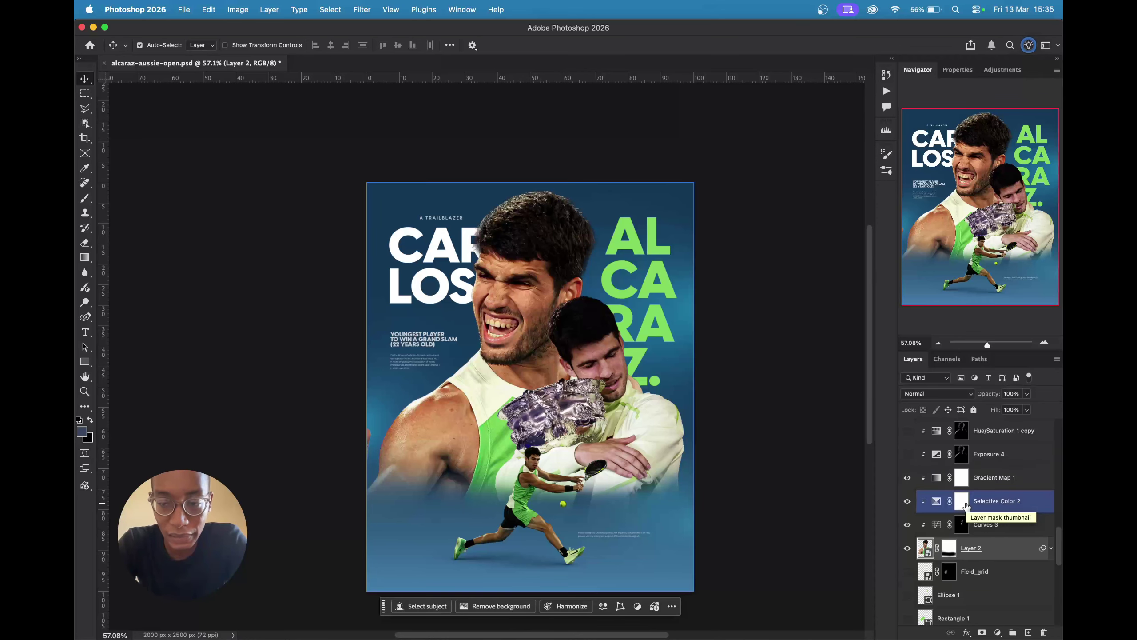
- Turn on the Exposure 4 adjustment for the shouting player, toggling it to compare the highlights
{"action": "scroll", "coordinate": [959, 514], "scroll_direction": "up", "scroll_amount": 1}
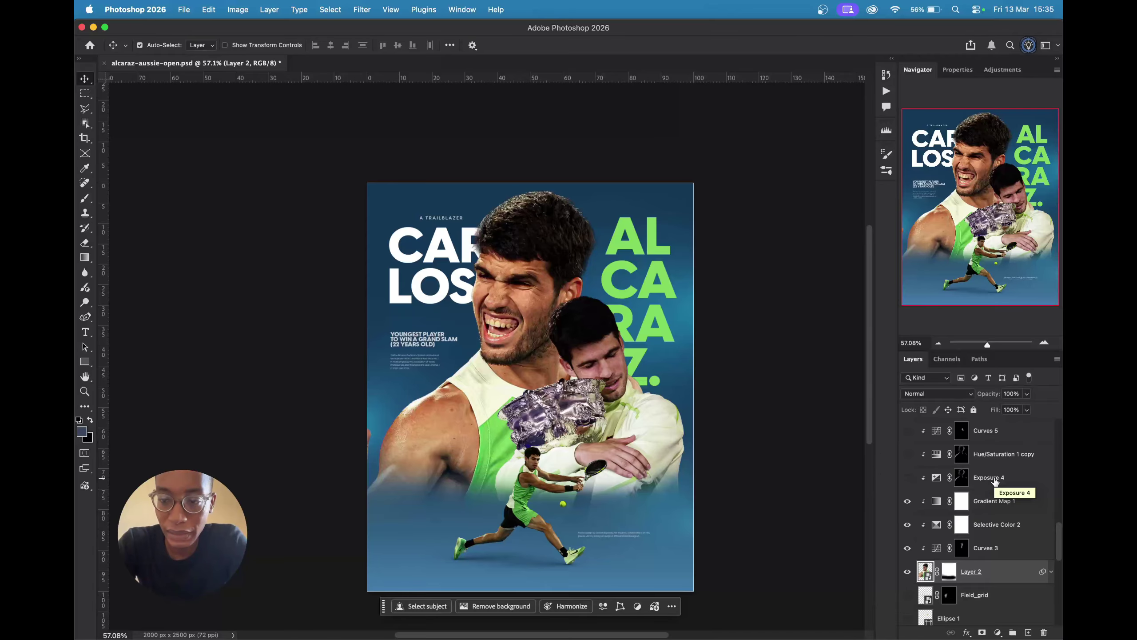
{"action": "left_click", "coordinate": [912, 482]}
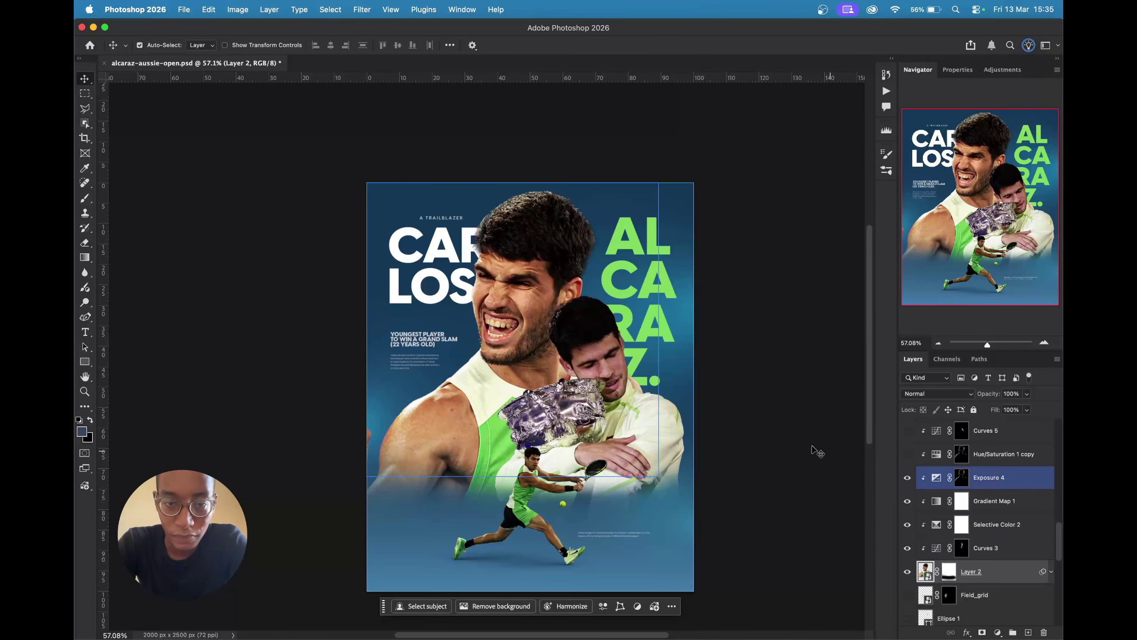
{"action": "left_click", "coordinate": [906, 478]}
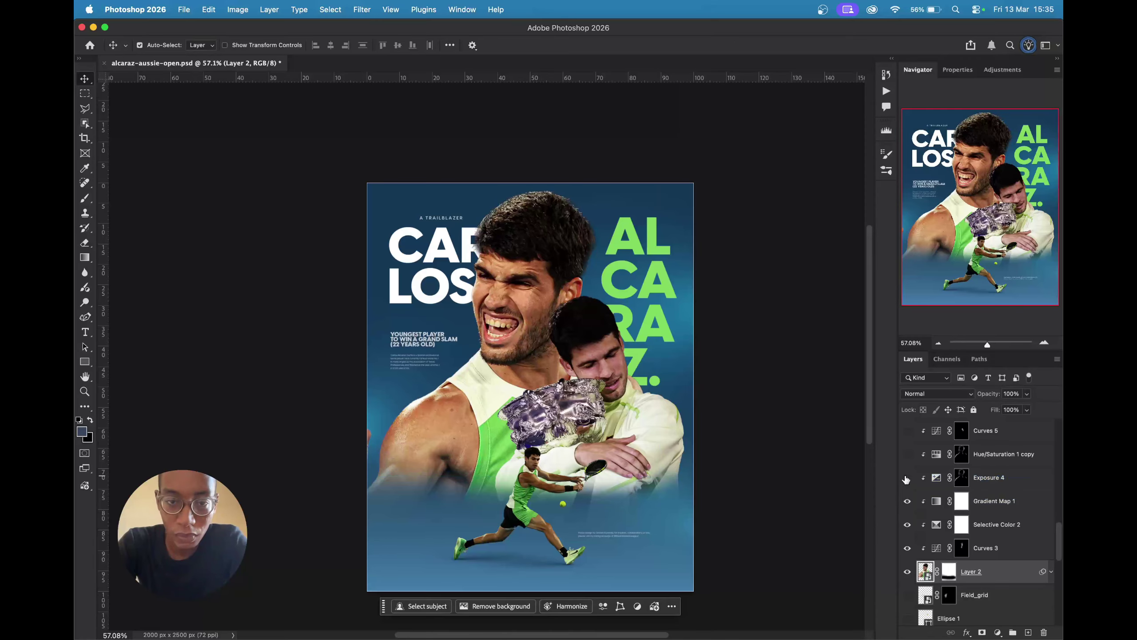
{"action": "left_click", "coordinate": [907, 477]}
{"action": "double_click", "coordinate": [907, 477]}
{"action": "left_click", "coordinate": [962, 504]}
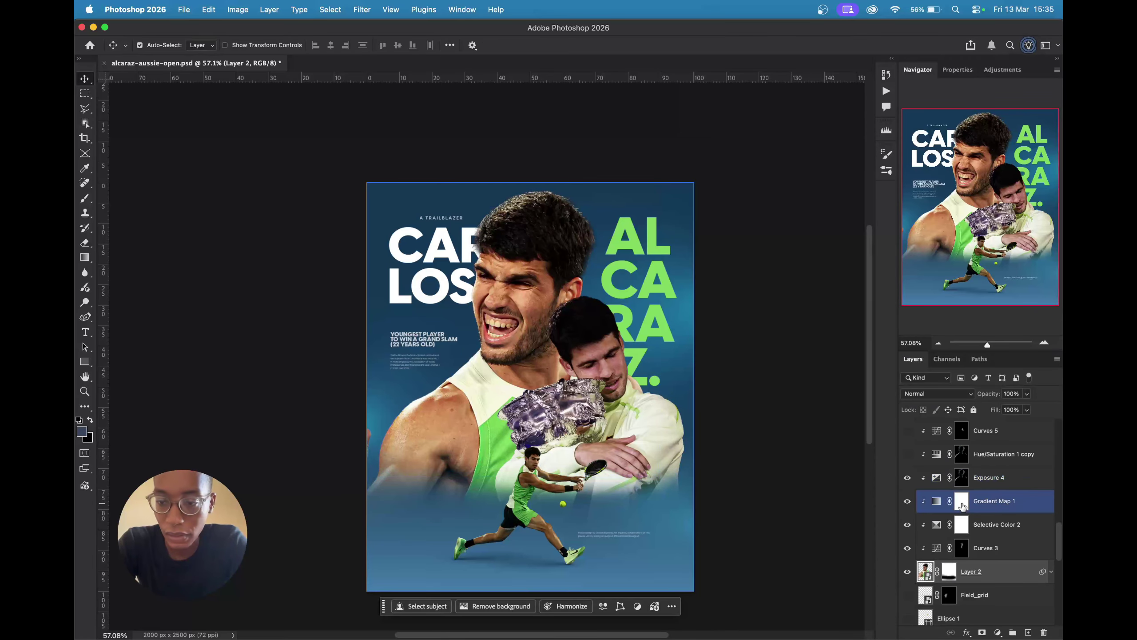
- Turn on the Hue/Saturation 1 copy adjustment after comparing it on and off, and turn on Curves 5 above it
{"action": "scroll", "coordinate": [963, 505], "scroll_direction": "up", "scroll_amount": 2}
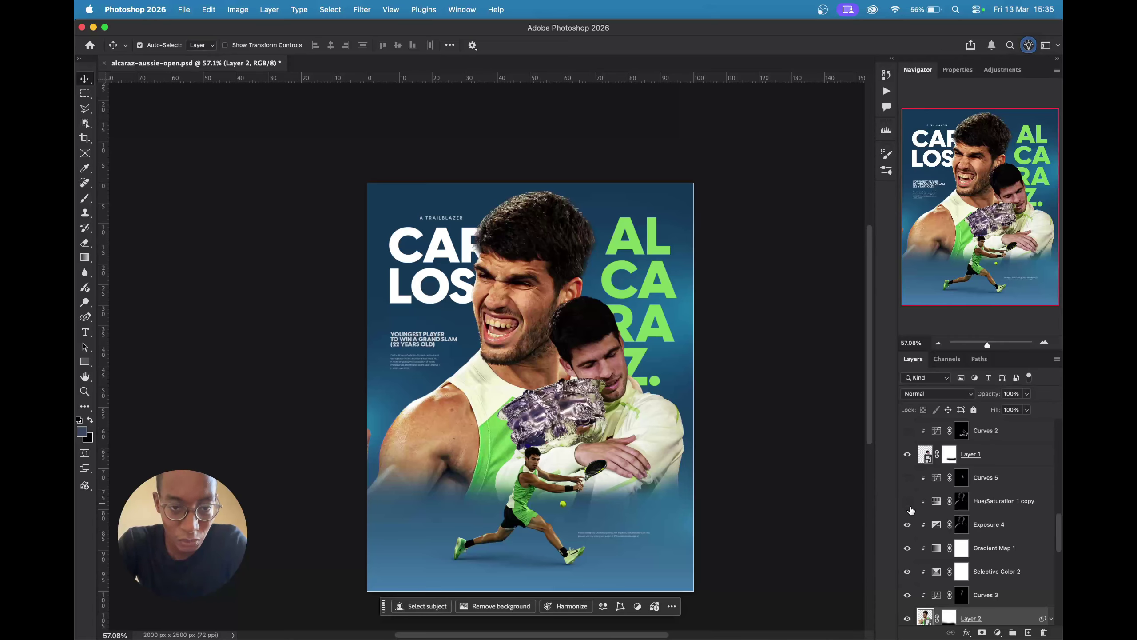
{"action": "left_click", "coordinate": [907, 500]}
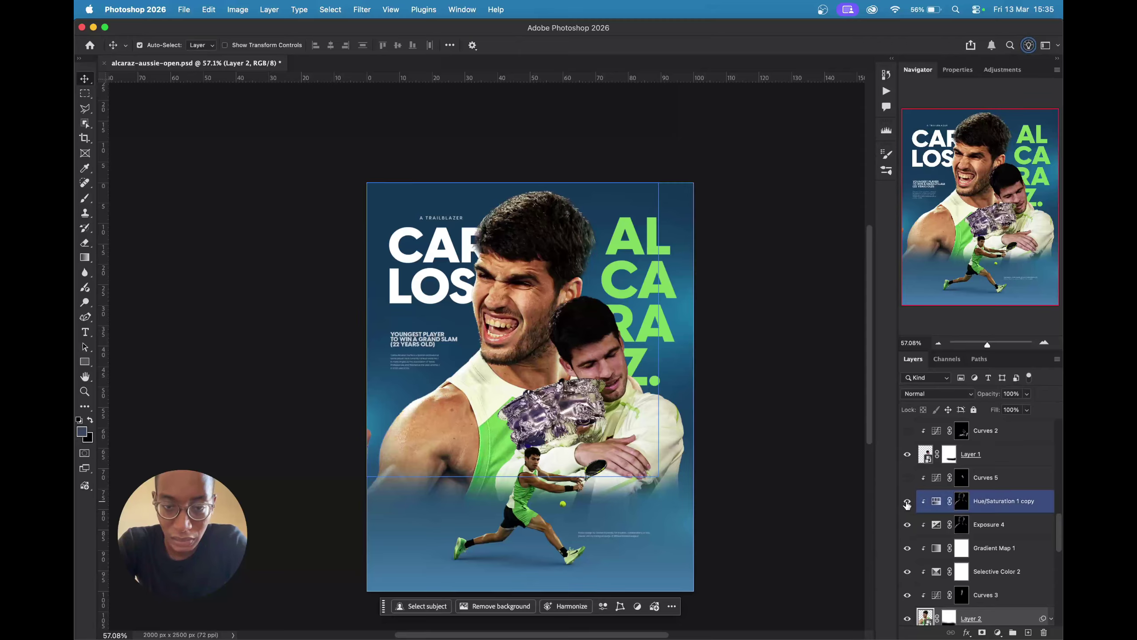
{"action": "left_click", "coordinate": [907, 500]}
{"action": "left_click", "coordinate": [907, 501]}
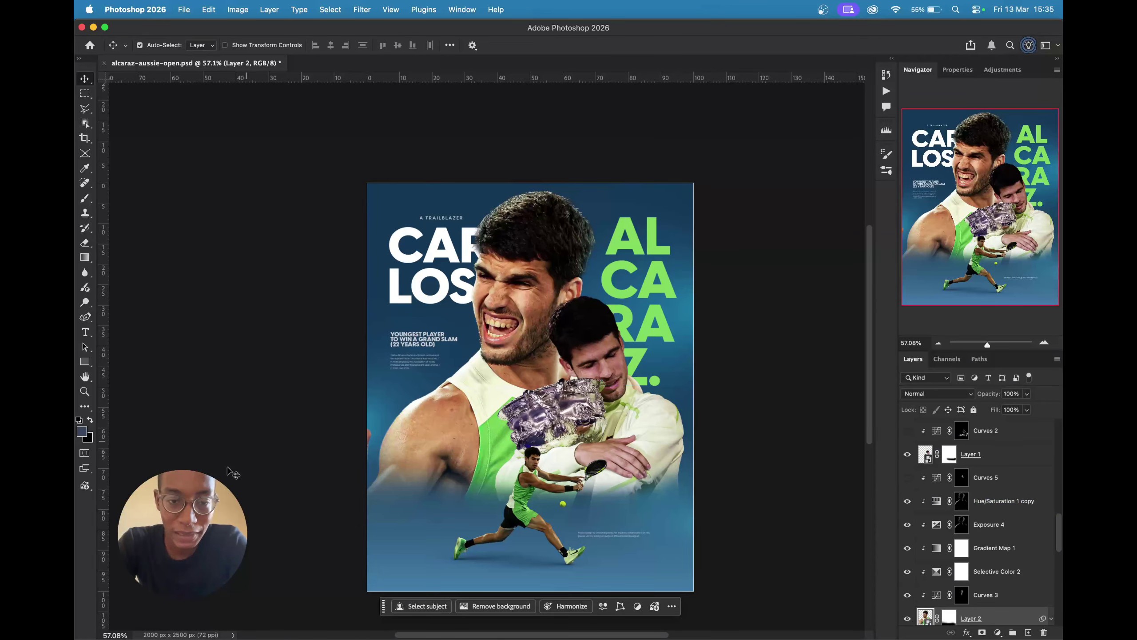
{"action": "left_click", "coordinate": [907, 477]}
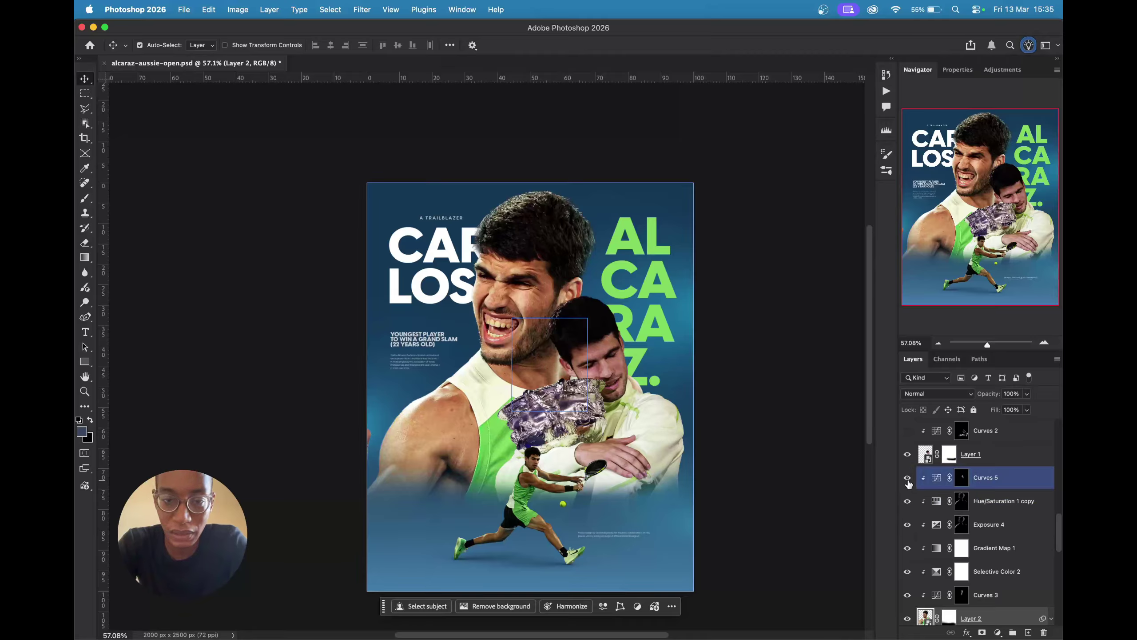
- Select the trophy-holding player's Layer 1 and turn on its clipped Curves 2 and Selective Color 1 adjustments
{"action": "left_click", "coordinate": [648, 450]}
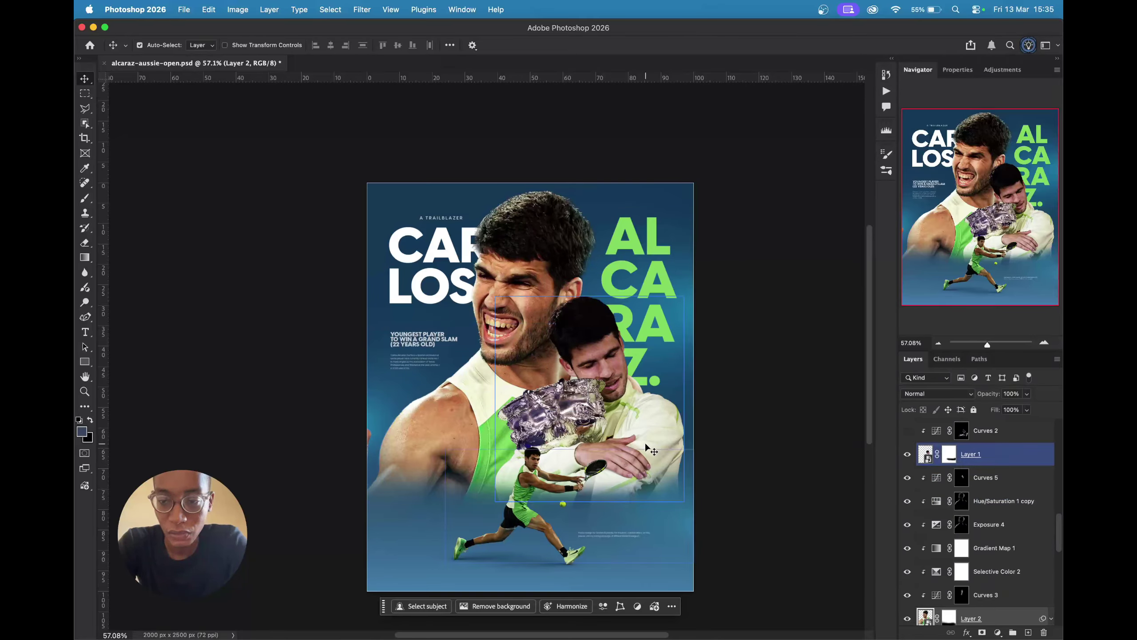
{"action": "scroll", "coordinate": [947, 507], "scroll_direction": "up", "scroll_amount": 3}
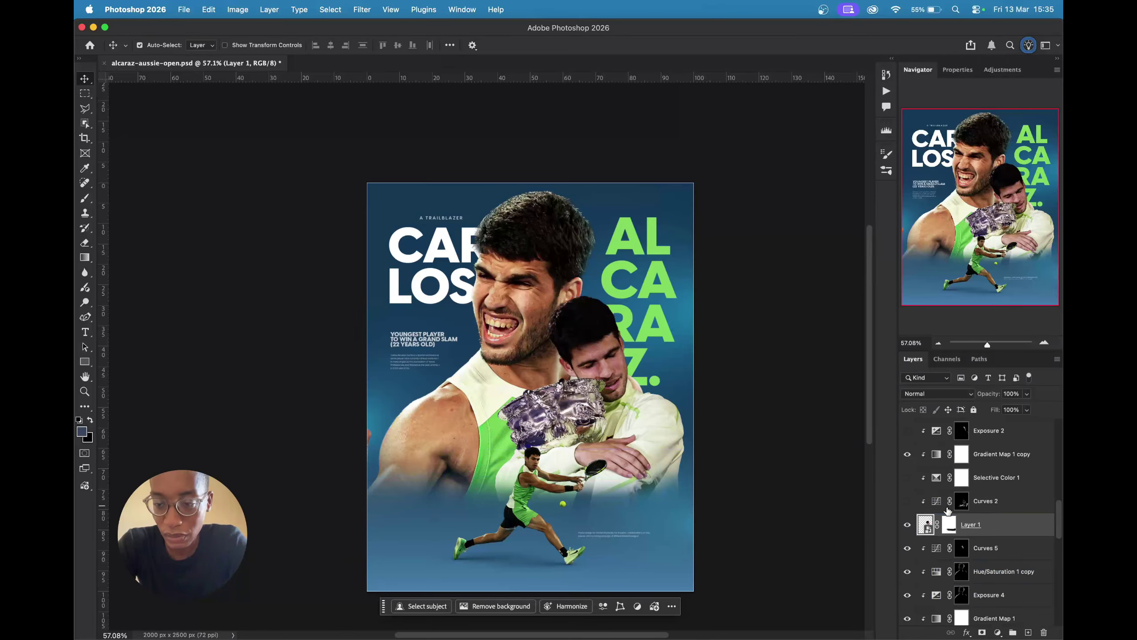
{"action": "left_click", "coordinate": [907, 505]}
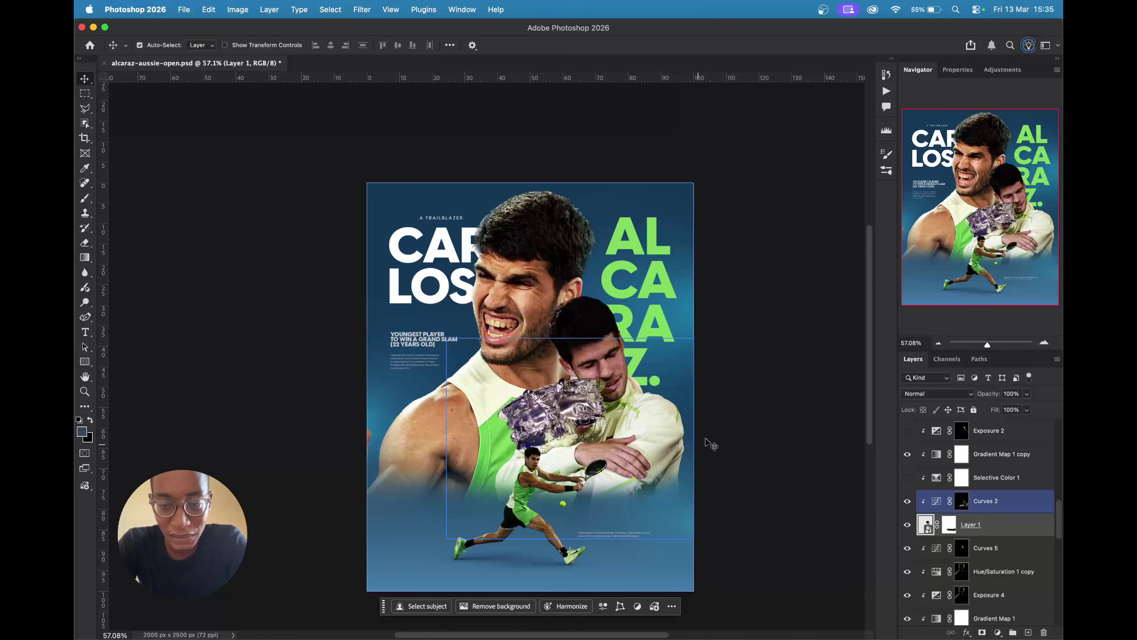
{"action": "left_click", "coordinate": [907, 478]}
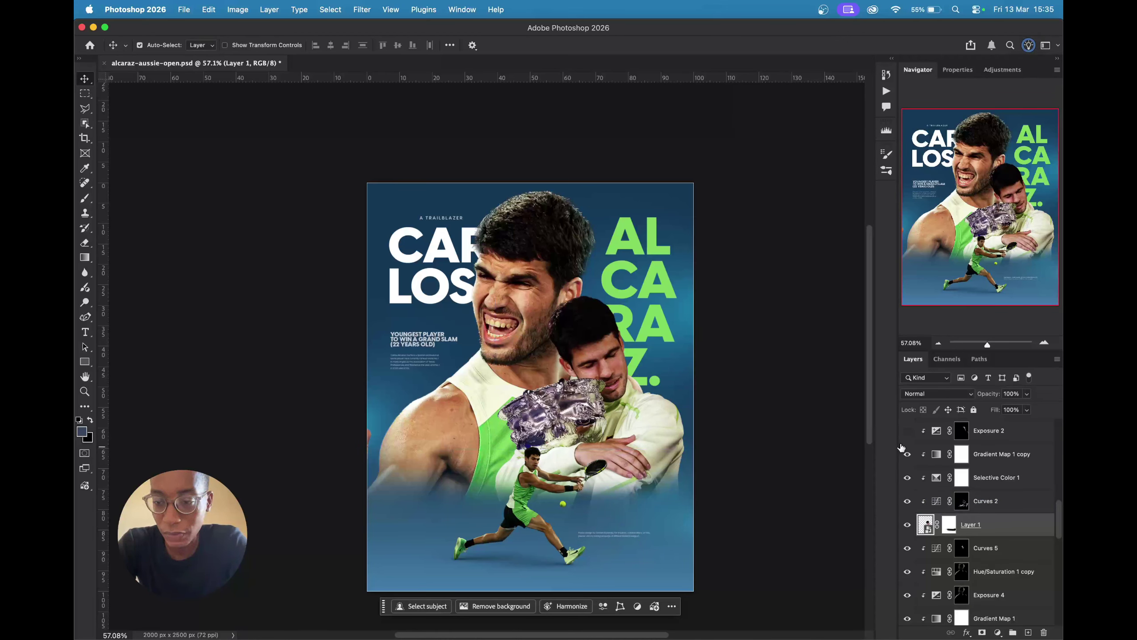
- Turn on the Exposure 2, Exposure 3 and Hue/Saturation 1 adjustments clipped to the trophy-holding player
{"action": "left_click", "coordinate": [908, 430]}
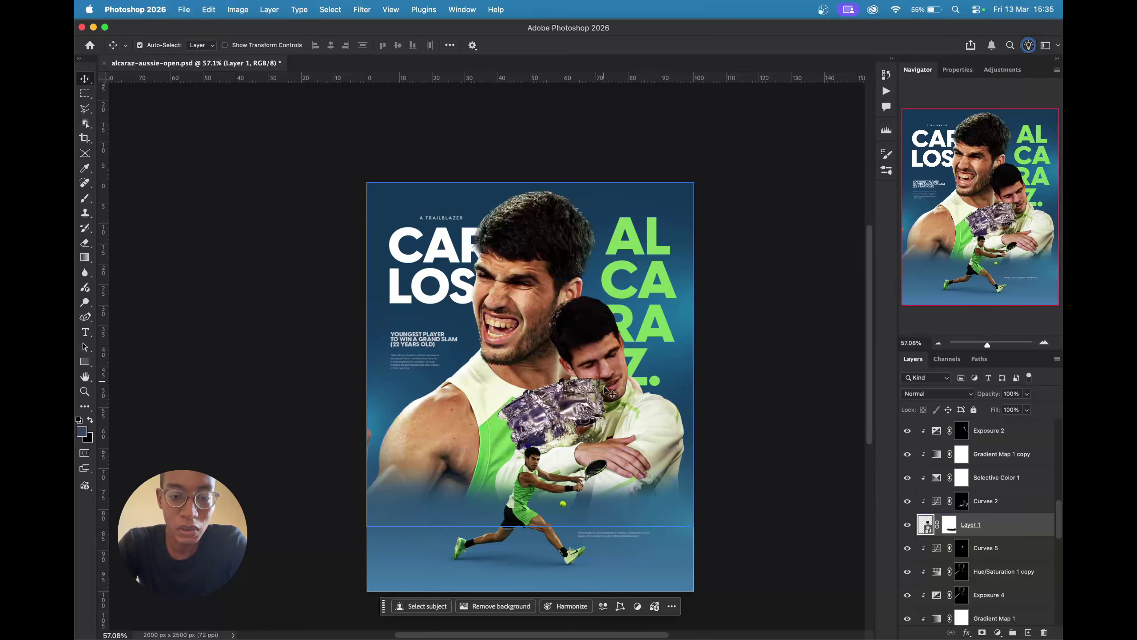
{"action": "left_click", "coordinate": [905, 478]}
{"action": "scroll", "coordinate": [906, 478], "scroll_direction": "up", "scroll_amount": 3}
{"action": "left_click", "coordinate": [910, 502]}
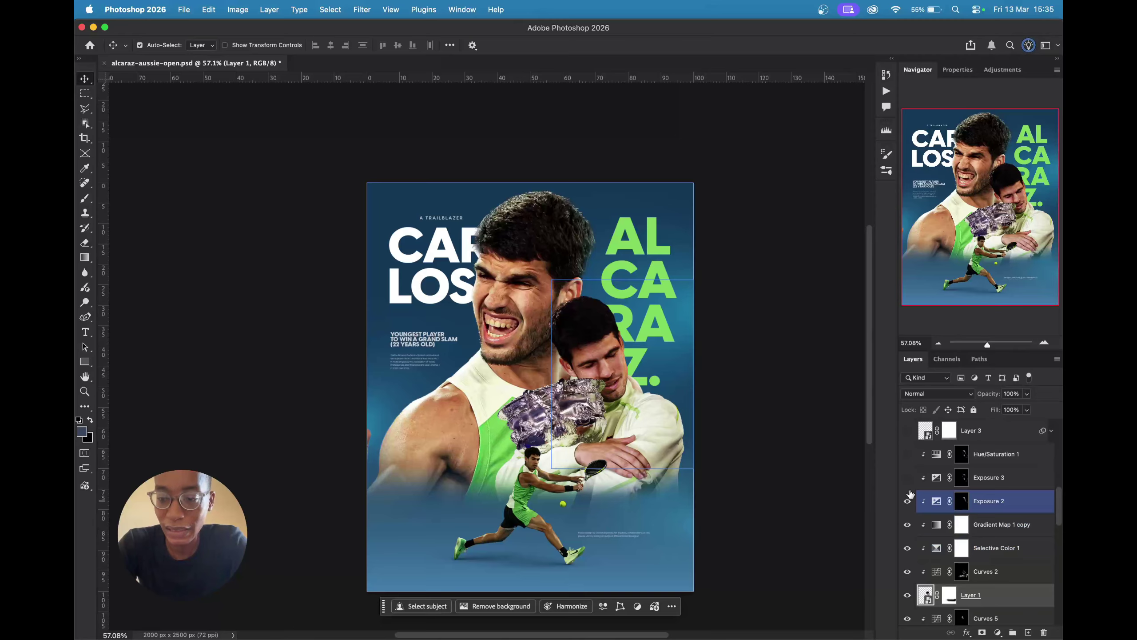
{"action": "left_click", "coordinate": [907, 477]}
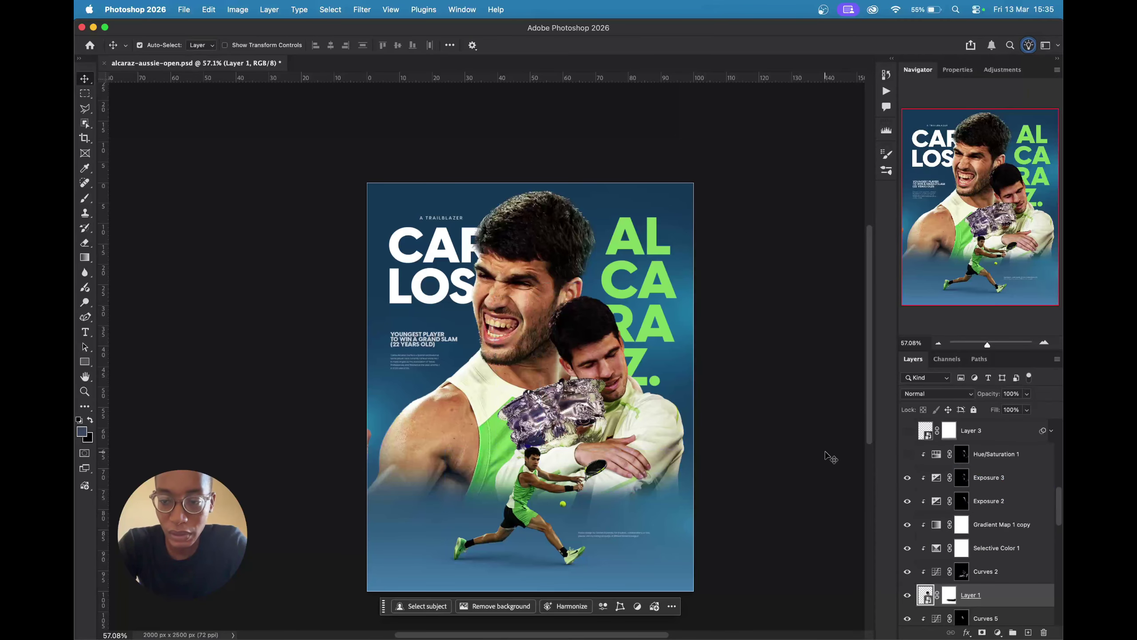
{"action": "left_click", "coordinate": [908, 454]}
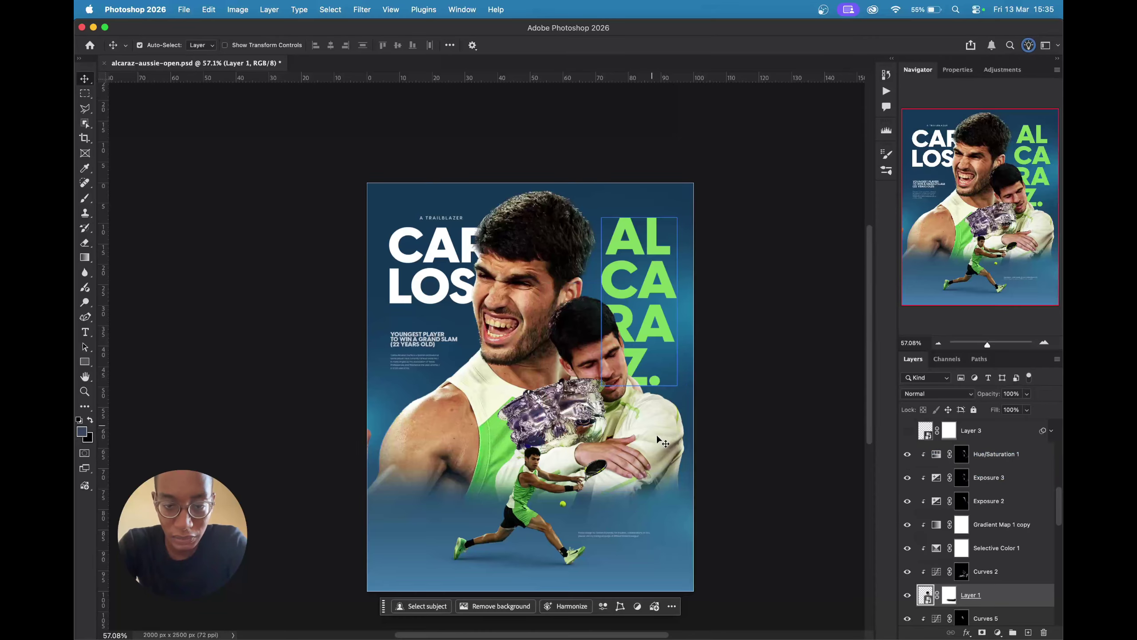
{"action": "scroll", "coordinate": [909, 492], "scroll_direction": "up", "scroll_amount": 3}
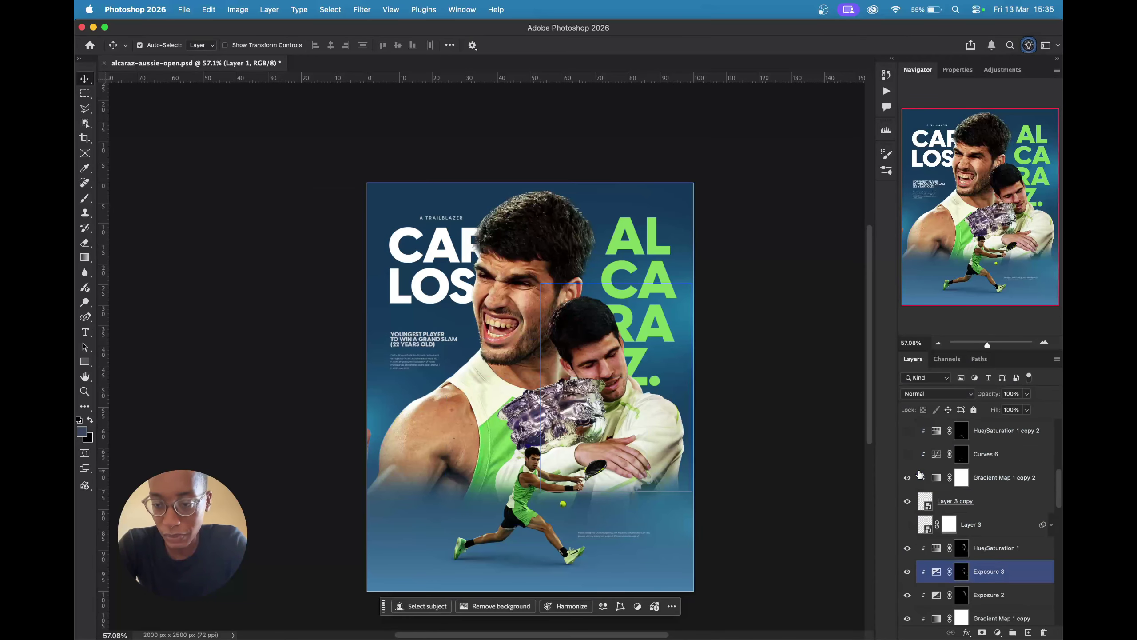
- Turn on Layer 3, the reflection beneath the racket-swinging player, toggling it to compare the effect
{"action": "left_click", "coordinate": [908, 525]}
{"action": "left_click", "coordinate": [909, 526]}
{"action": "left_click", "coordinate": [909, 526]}
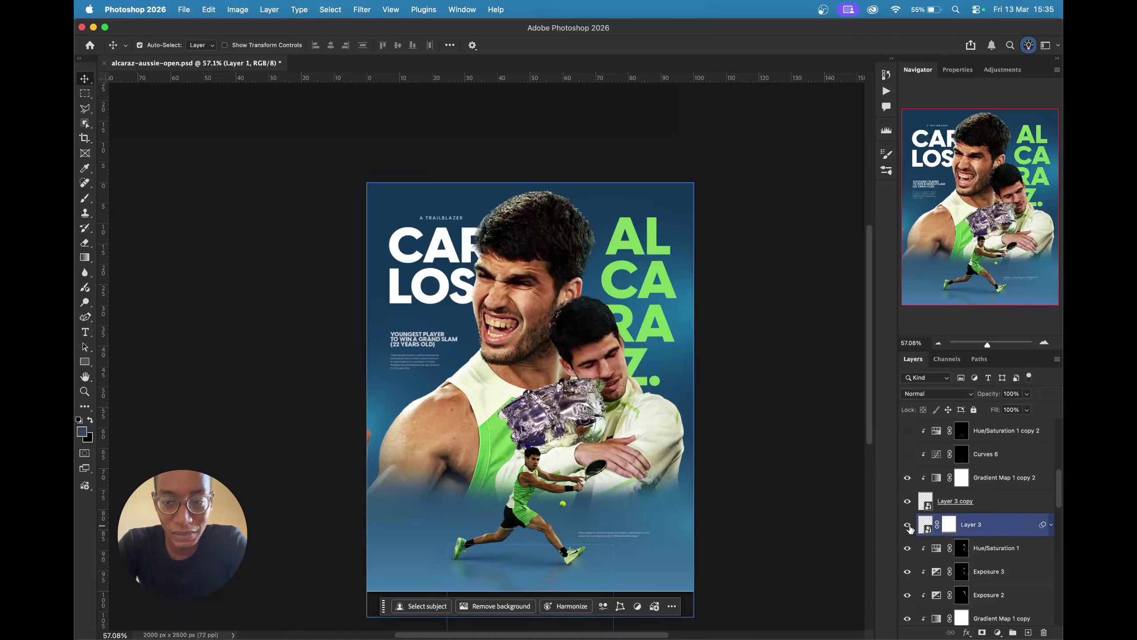
- Select the racket-swinging player's Layer 3 copy and turn on its clipped Curves 6 adjustment
{"action": "scroll", "coordinate": [909, 528], "scroll_direction": "down", "scroll_amount": 5}
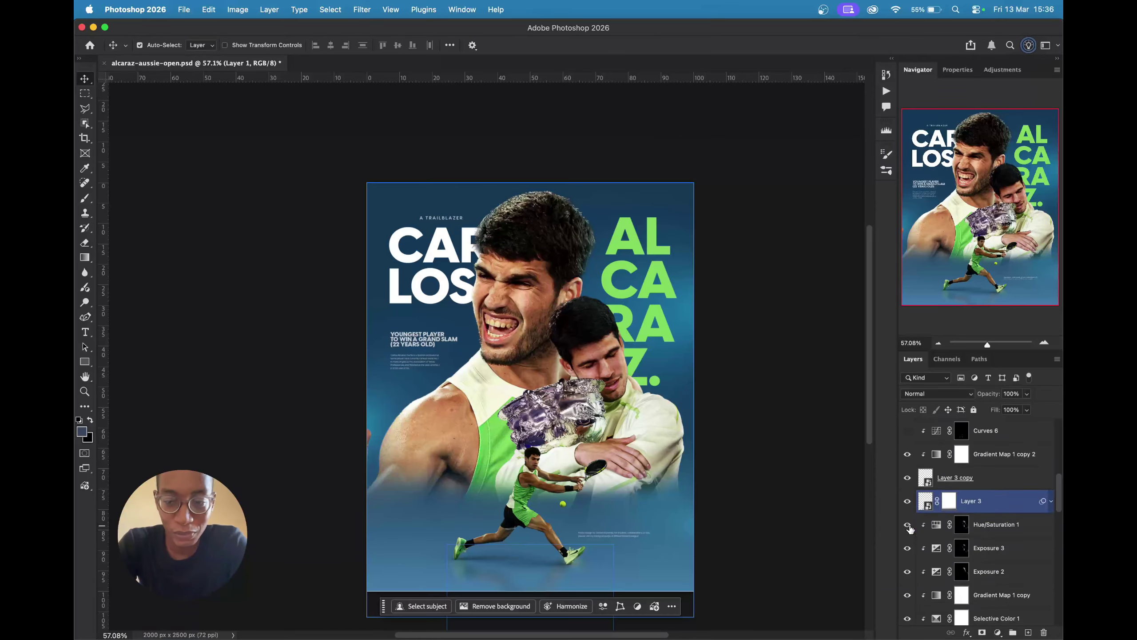
{"action": "scroll", "coordinate": [909, 527], "scroll_direction": "down", "scroll_amount": 2}
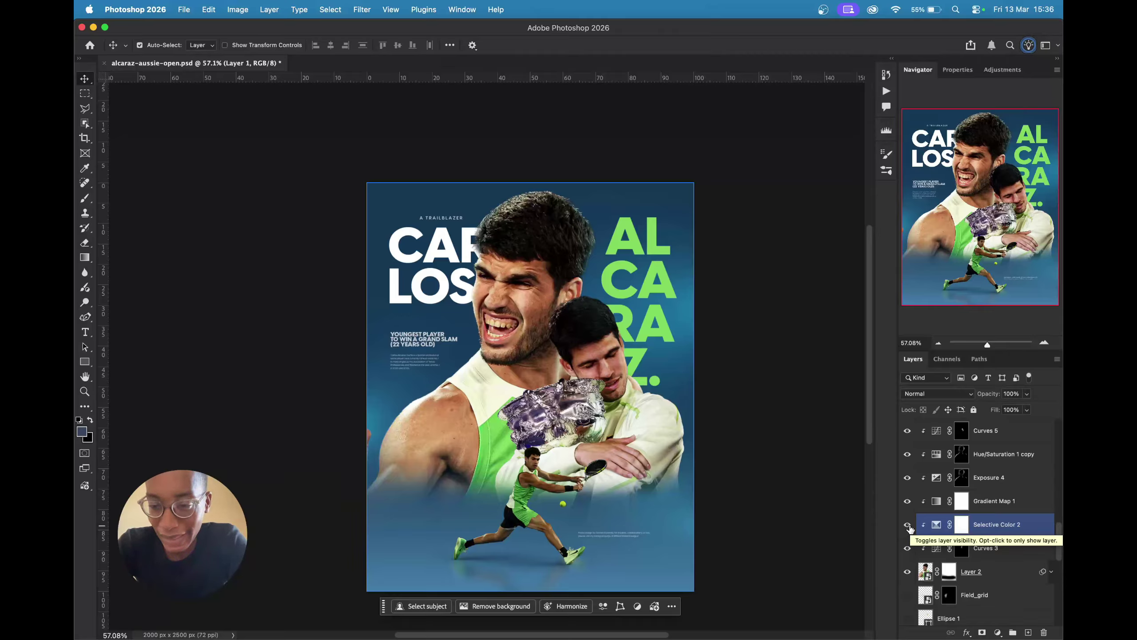
{"action": "scroll", "coordinate": [974, 529], "scroll_direction": "down", "scroll_amount": 1}
{"action": "scroll", "coordinate": [974, 497], "scroll_direction": "up", "scroll_amount": 10}
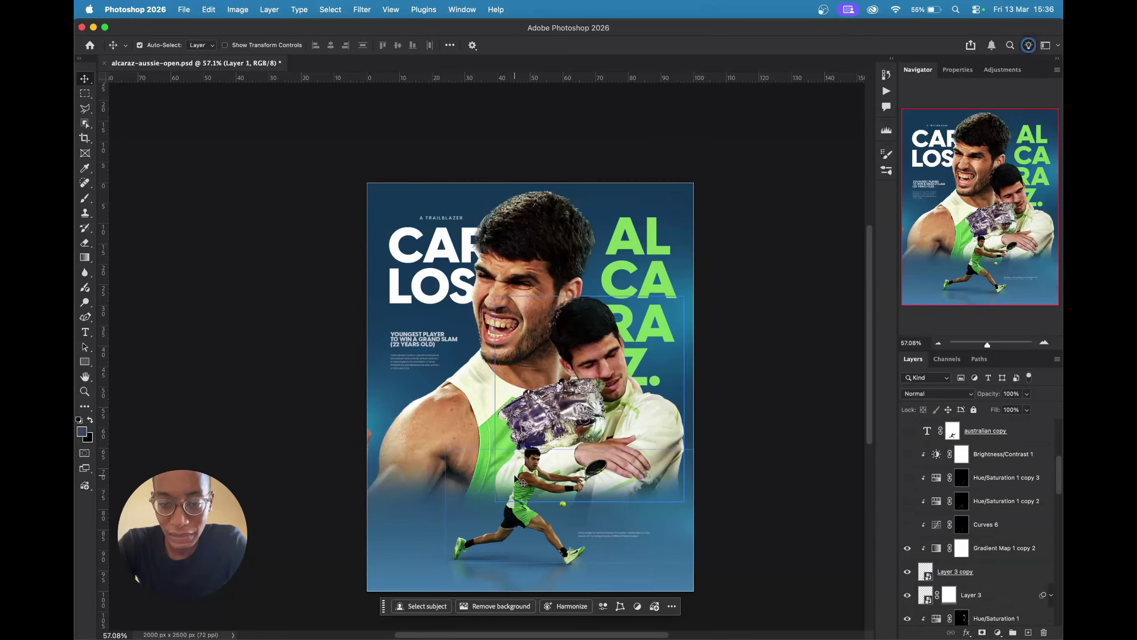
{"action": "left_click", "coordinate": [955, 572]}
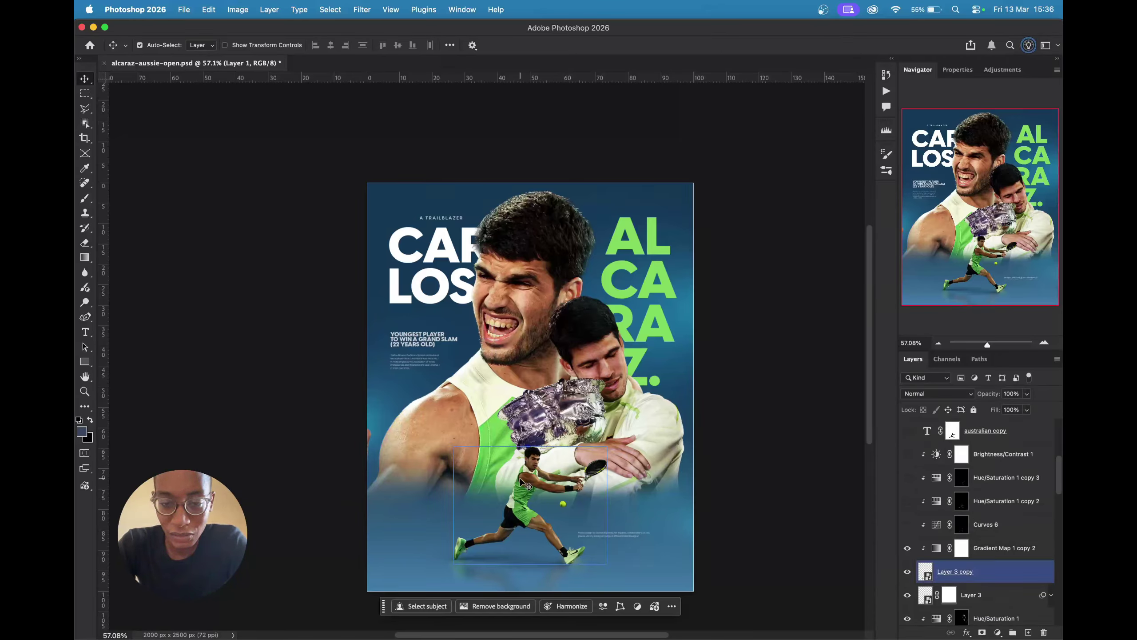
{"action": "left_click", "coordinate": [909, 526]}
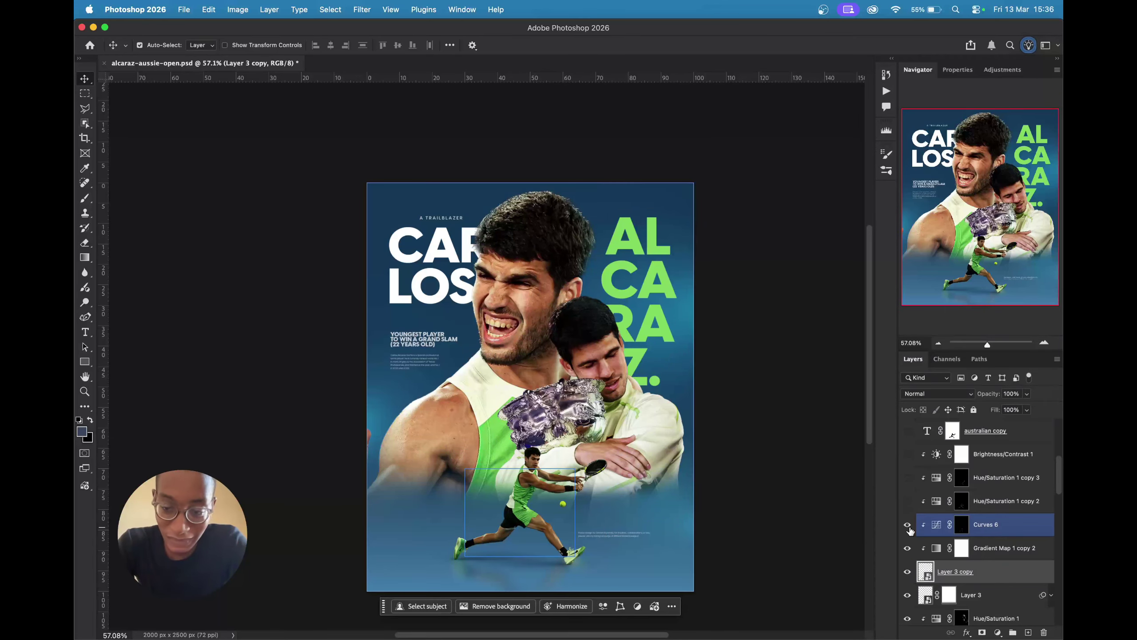
- Turn on the Hue/Saturation 1 copy 2, Hue/Saturation 1 copy 3 and Brightness/Contrast 1 adjustments clipped to the racket-swinging player
{"action": "scroll", "coordinate": [554, 518], "scroll_direction": "up", "scroll_amount": 6}
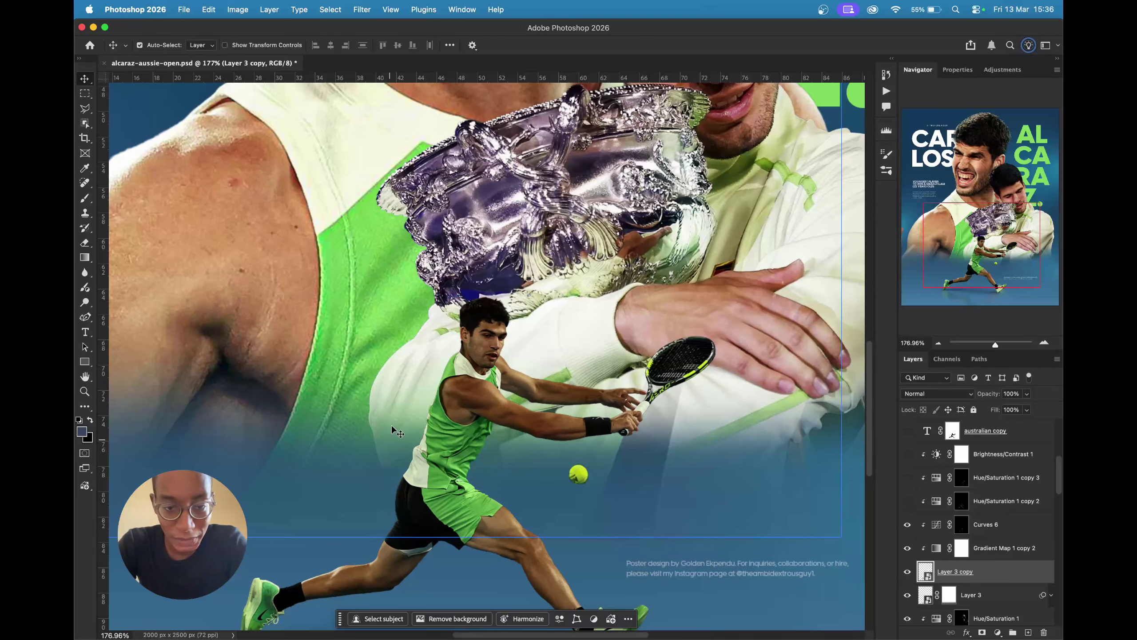
{"action": "left_click", "coordinate": [908, 504]}
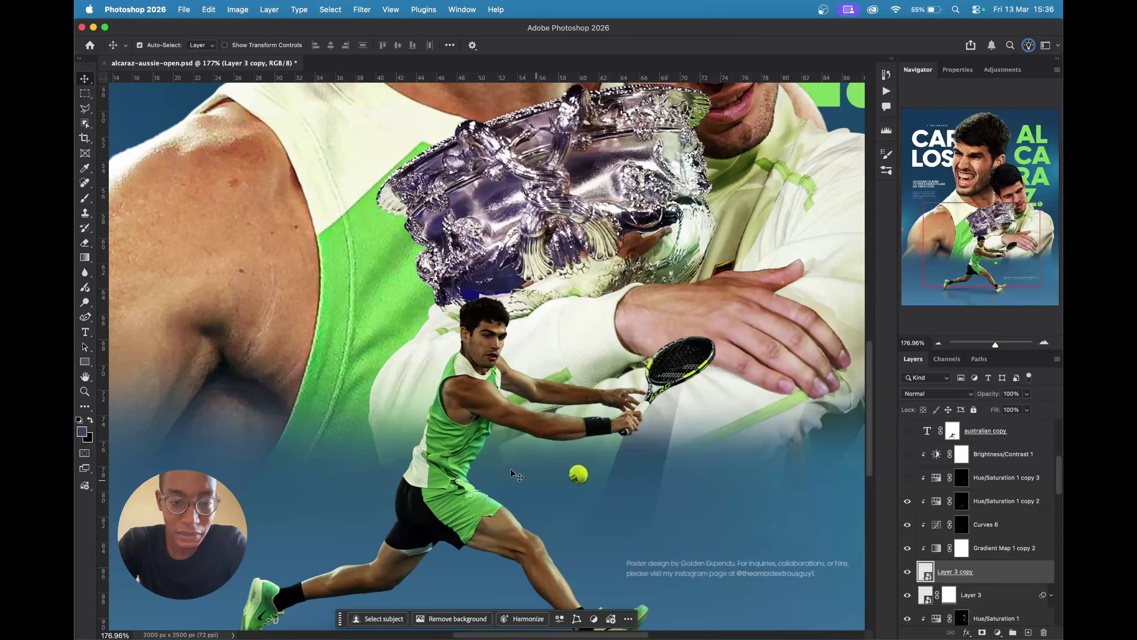
{"action": "left_click", "coordinate": [906, 478]}
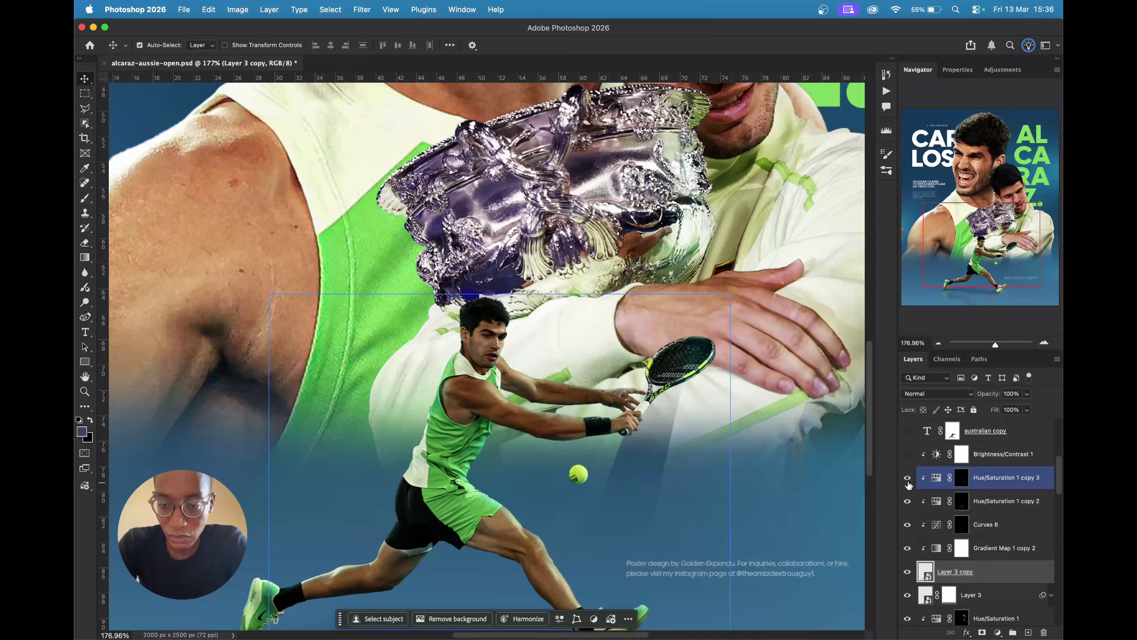
{"action": "left_click", "coordinate": [907, 478]}
{"action": "left_click", "coordinate": [907, 478]}
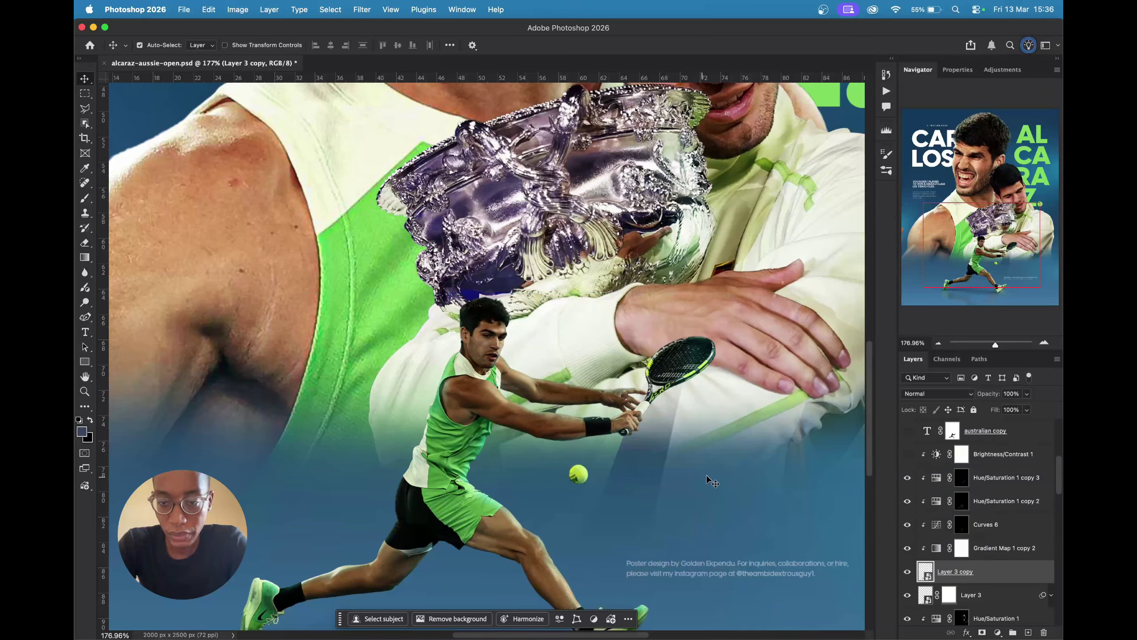
{"action": "left_click", "coordinate": [907, 453]}
- Turn on the "australian copy" text behind the racket-swinging player after comparing the poster with and without it
{"action": "scroll", "coordinate": [949, 493], "scroll_direction": "up", "scroll_amount": 2}
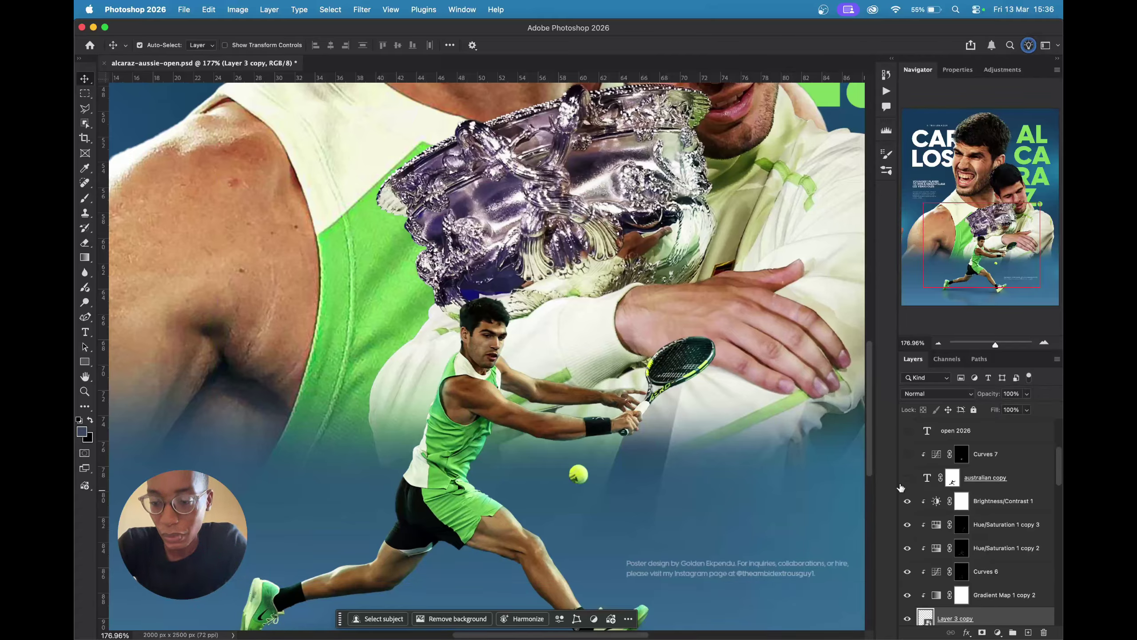
{"action": "left_click", "coordinate": [907, 484]}
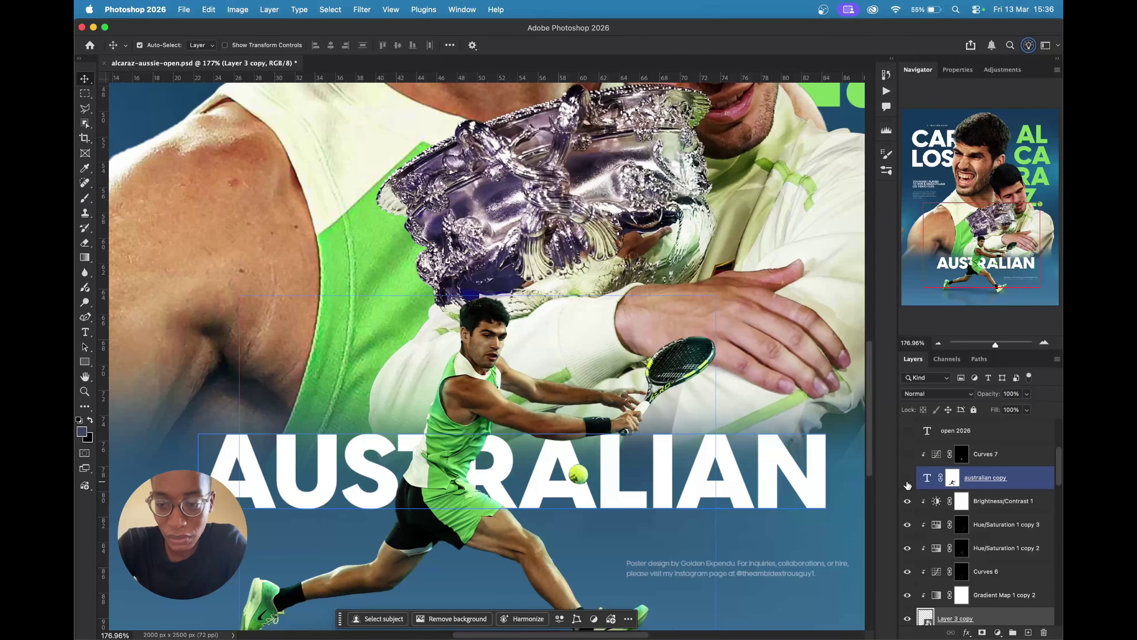
{"action": "left_click", "coordinate": [908, 482]}
{"action": "scroll", "coordinate": [689, 488], "scroll_direction": "down", "scroll_amount": 2}
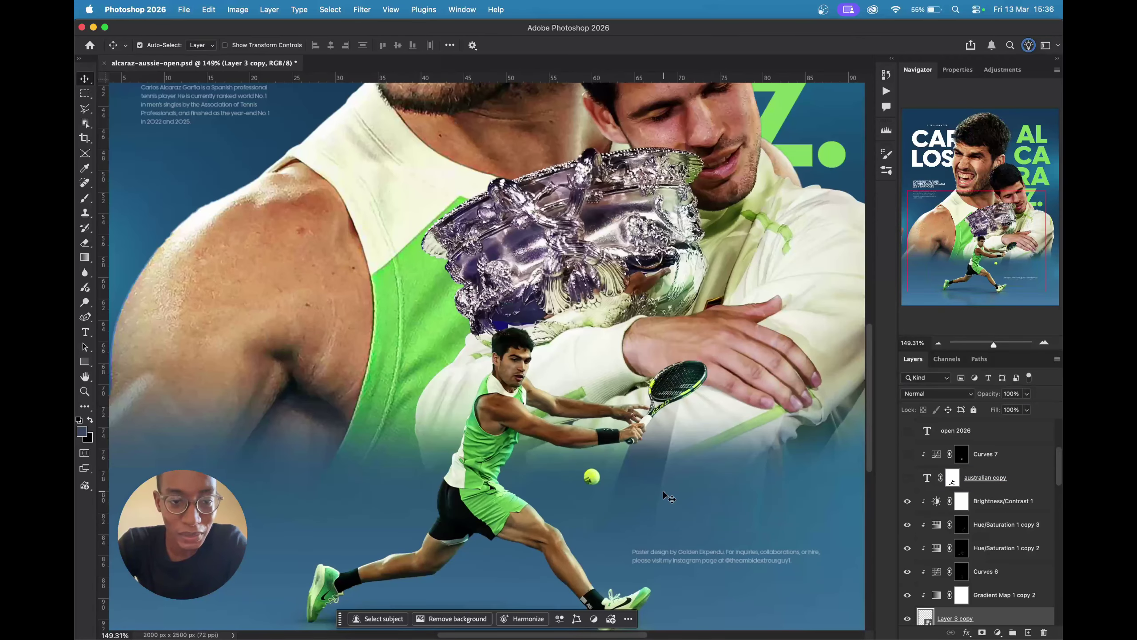
{"action": "scroll", "coordinate": [663, 491], "scroll_direction": "down", "scroll_amount": 5}
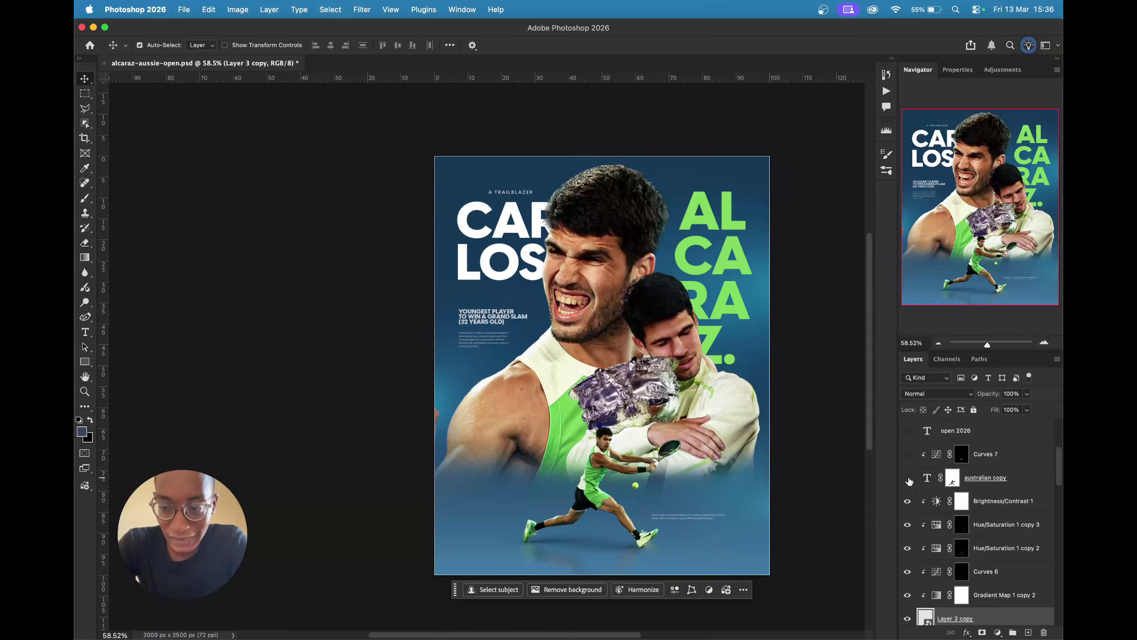
{"action": "left_click", "coordinate": [908, 478]}
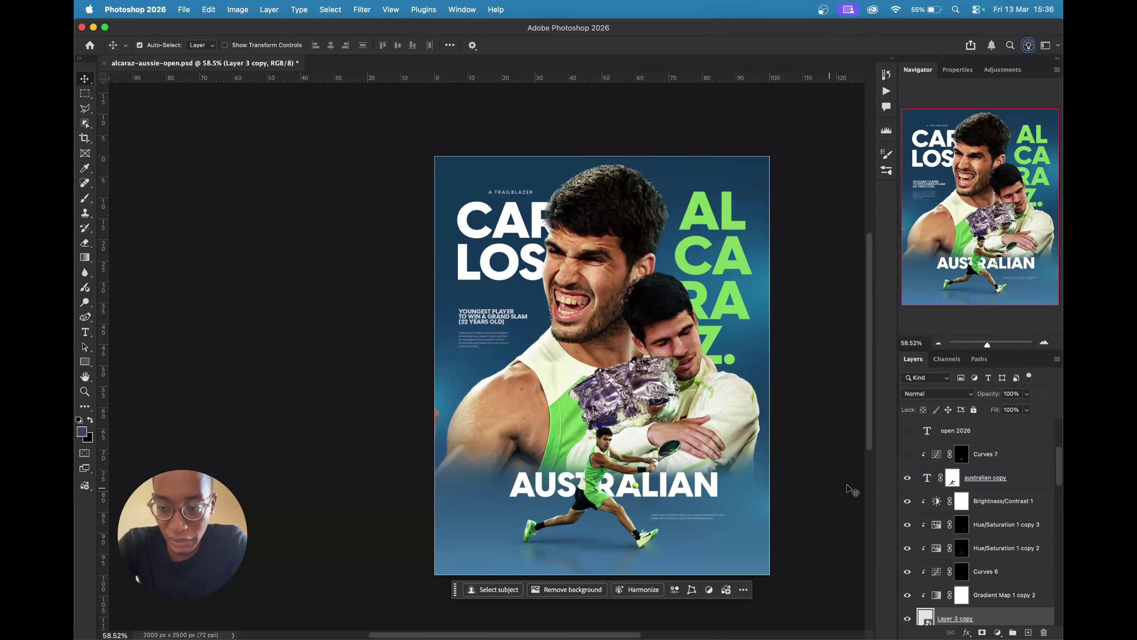
- Turn on the Curves 7 shading clipped to the Australian text and the "open 2026" text, and inspect both up close
{"action": "left_click", "coordinate": [908, 454]}
{"action": "left_click", "coordinate": [908, 431]}
{"action": "scroll", "coordinate": [606, 519], "scroll_direction": "up", "scroll_amount": 5}
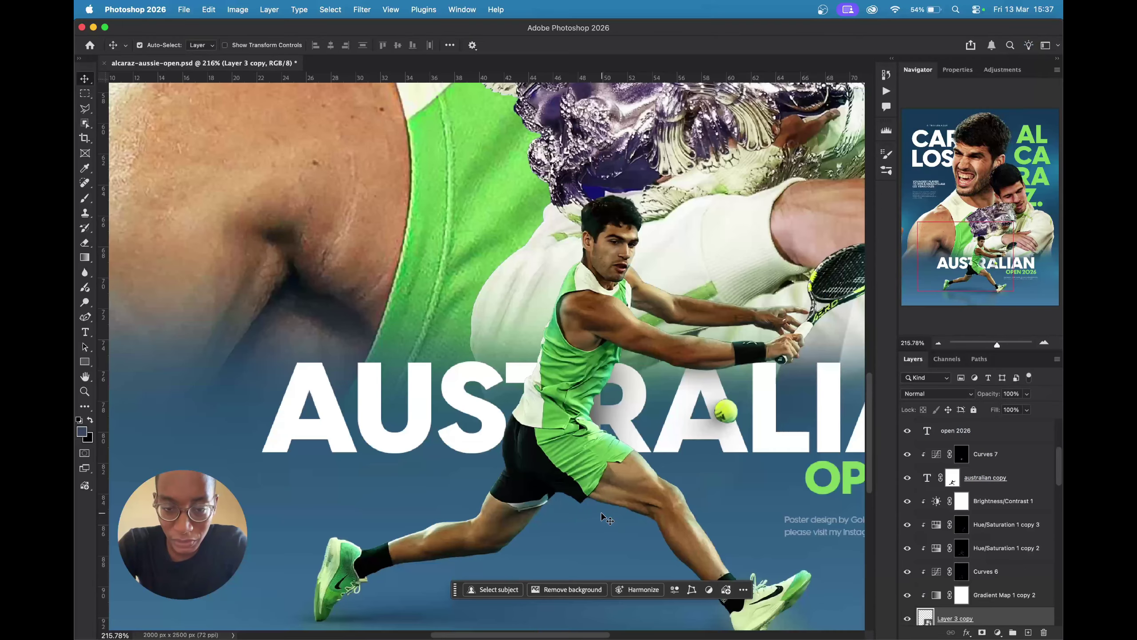
{"action": "scroll", "coordinate": [585, 441], "scroll_direction": "down", "scroll_amount": 4}
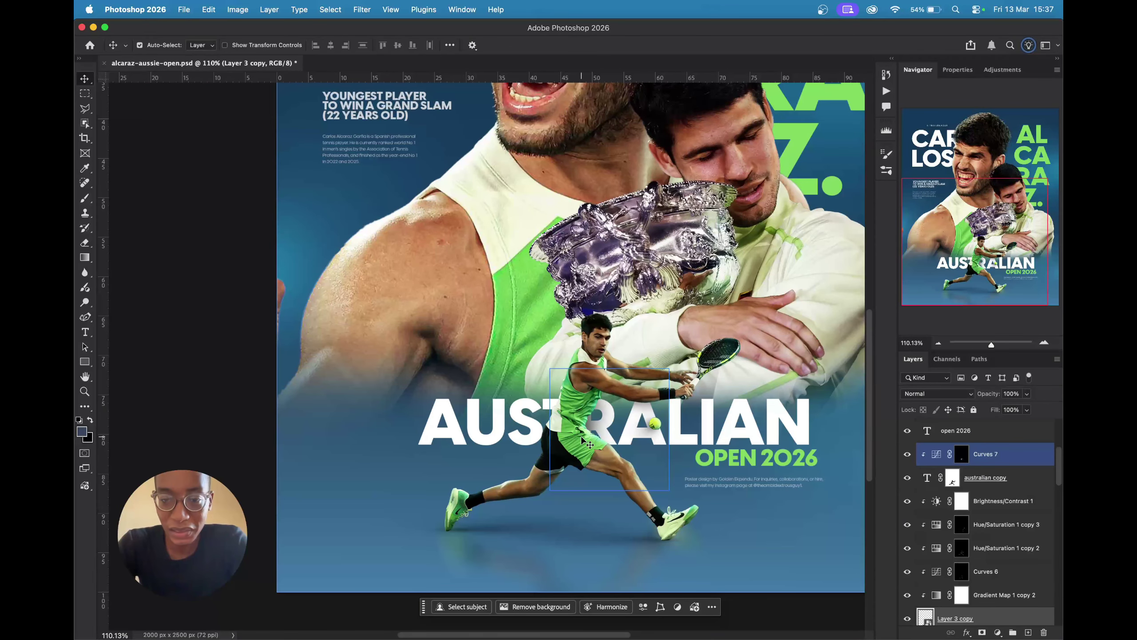
{"action": "scroll", "coordinate": [665, 486], "scroll_direction": "down", "scroll_amount": 4}
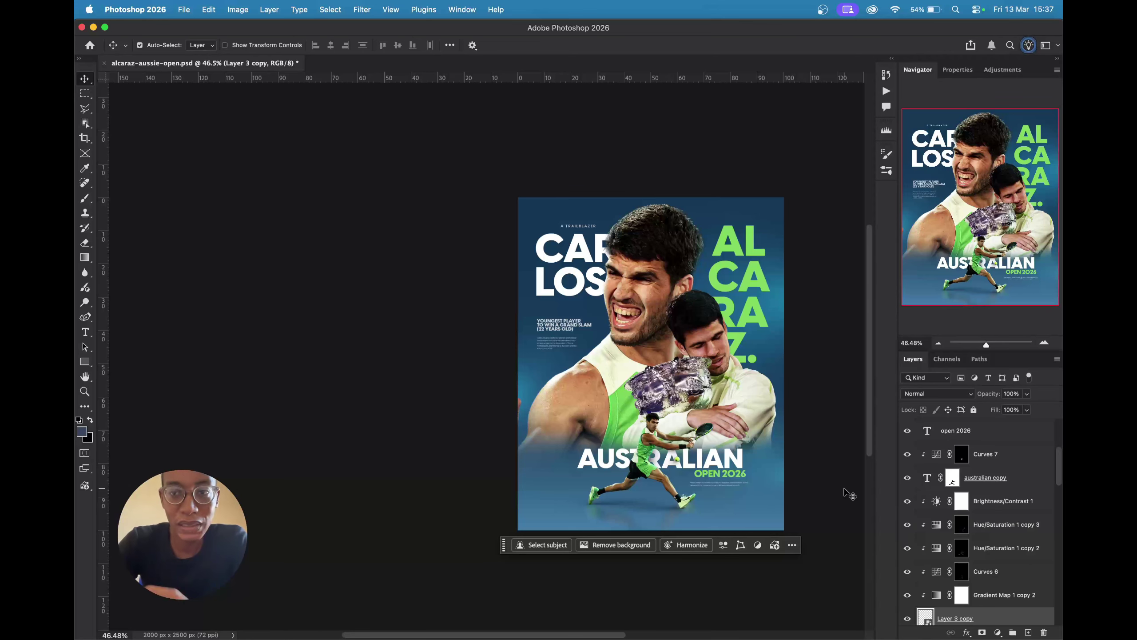
- Turn on Rectangle 1 copy, the blurred glow in the poster's lower-left corner, after comparing it on and off
{"action": "scroll", "coordinate": [997, 513], "scroll_direction": "down", "scroll_amount": 8}
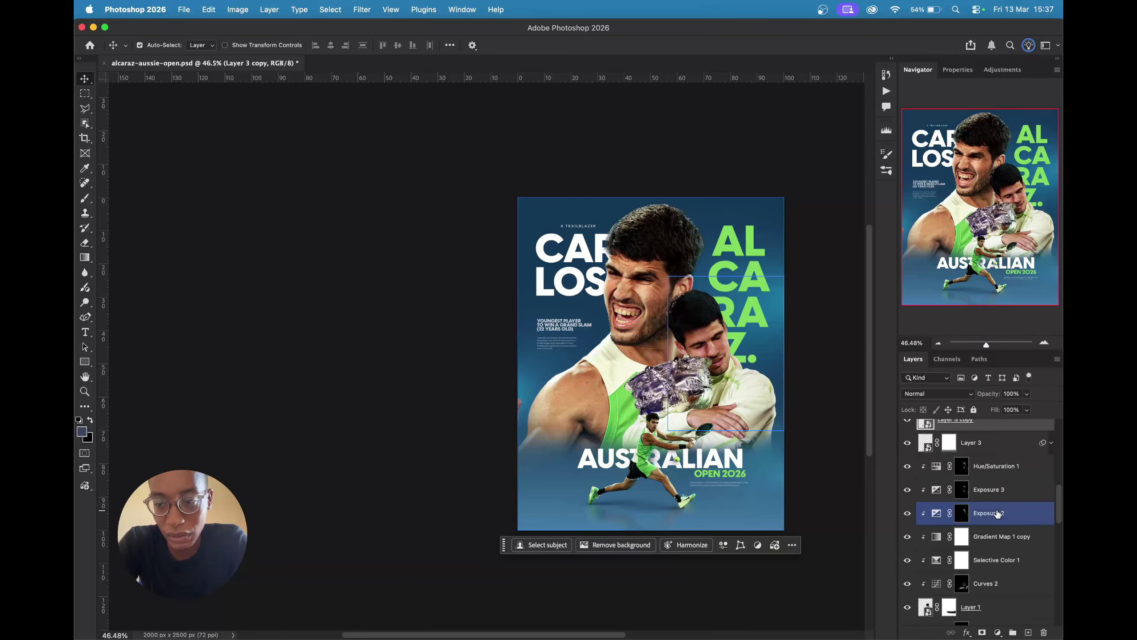
{"action": "scroll", "coordinate": [998, 513], "scroll_direction": "up", "scroll_amount": 5}
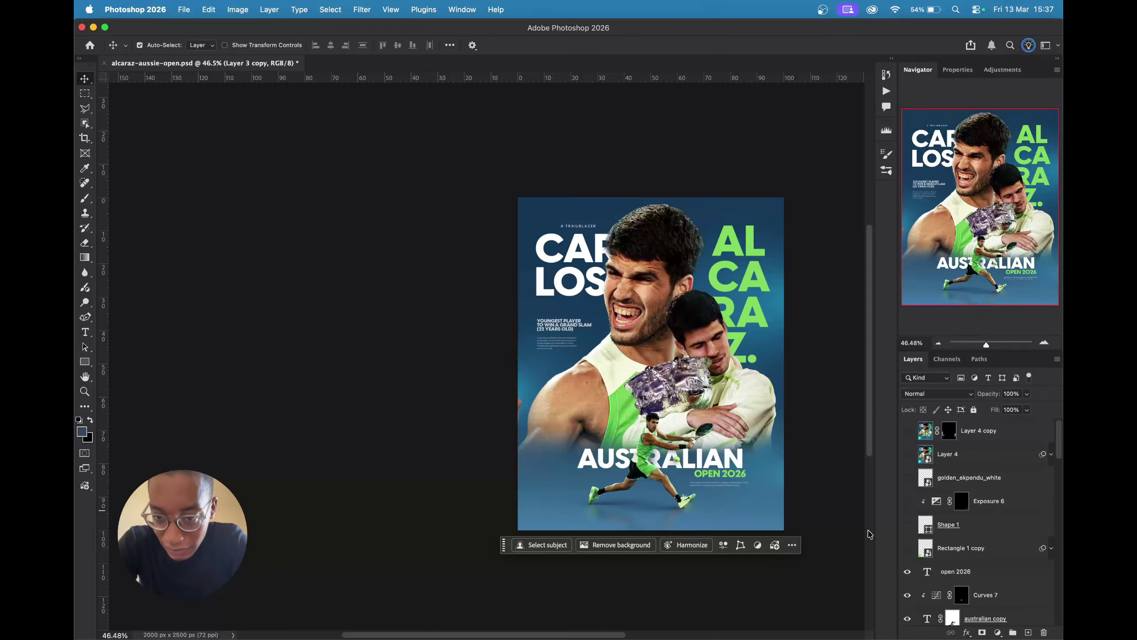
{"action": "scroll", "coordinate": [763, 477], "scroll_direction": "up", "scroll_amount": 3}
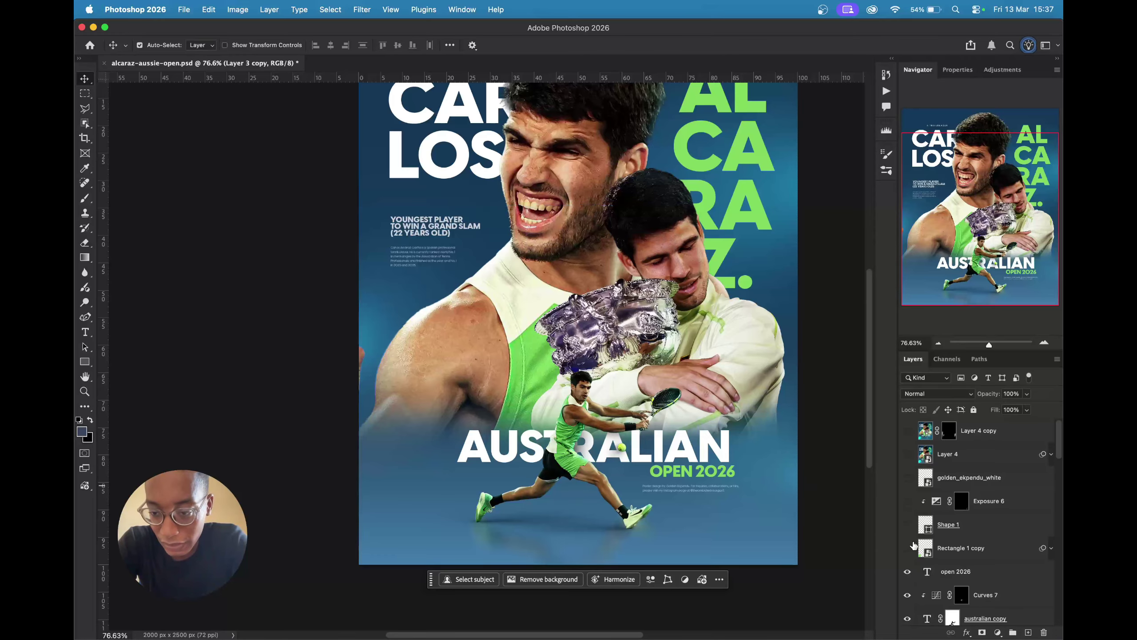
{"action": "left_click", "coordinate": [909, 549]}
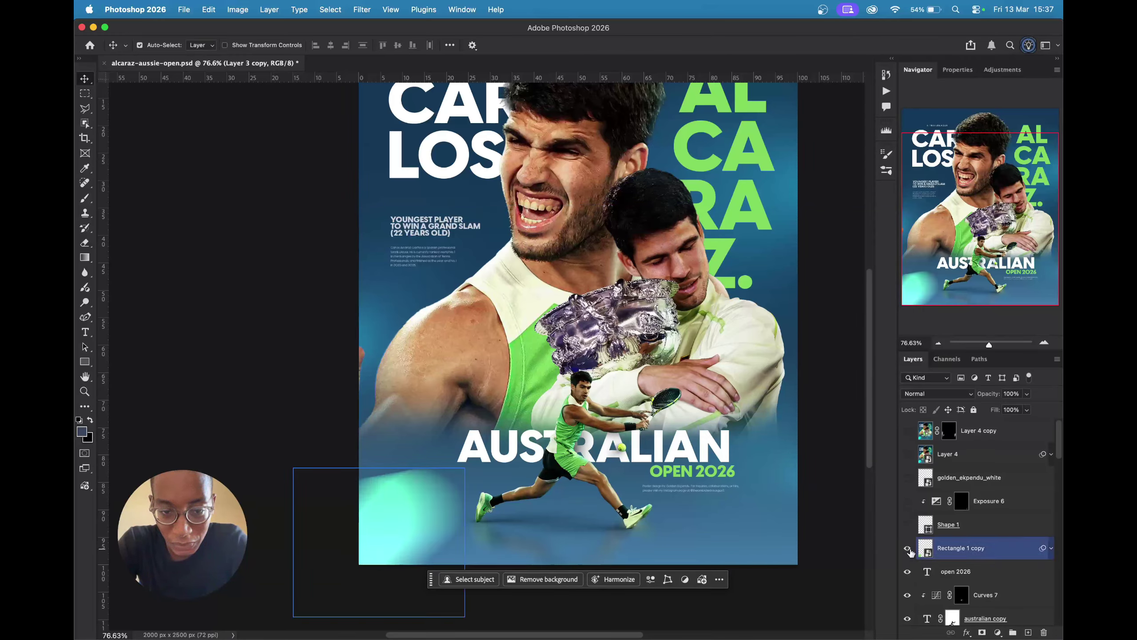
{"action": "left_click", "coordinate": [909, 549]}
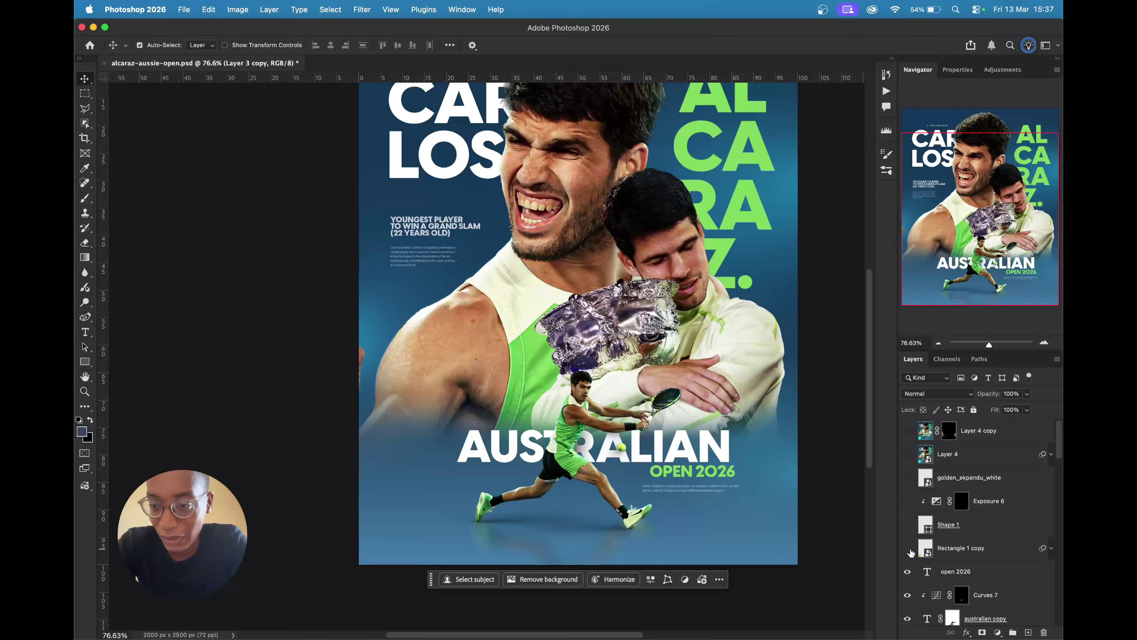
{"action": "left_click", "coordinate": [909, 550]}
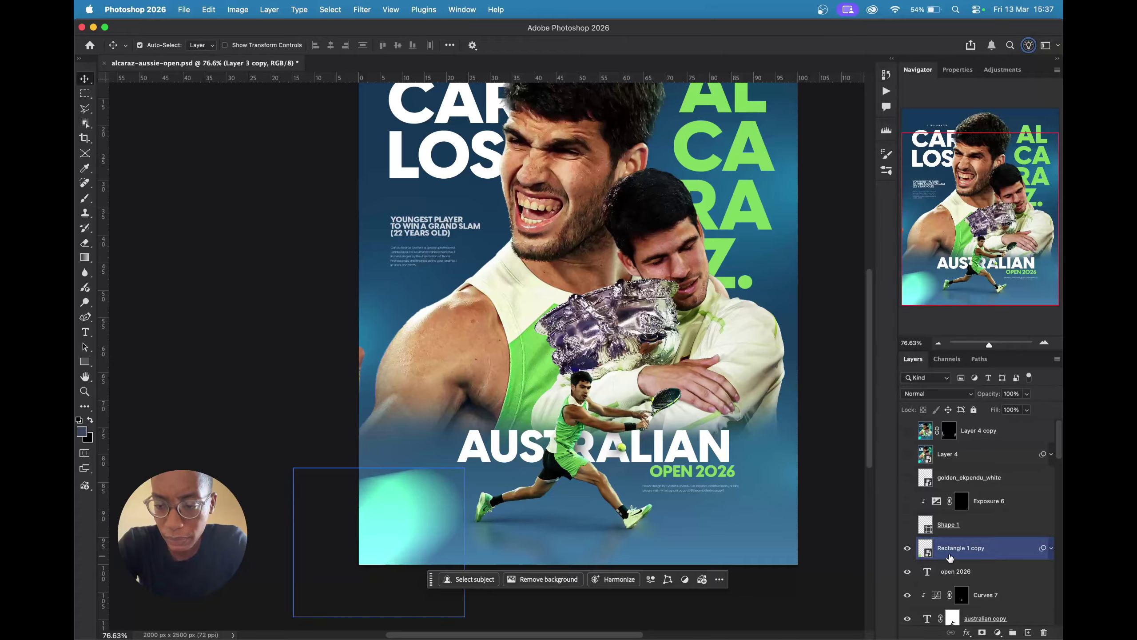
{"action": "left_click", "coordinate": [416, 509]}
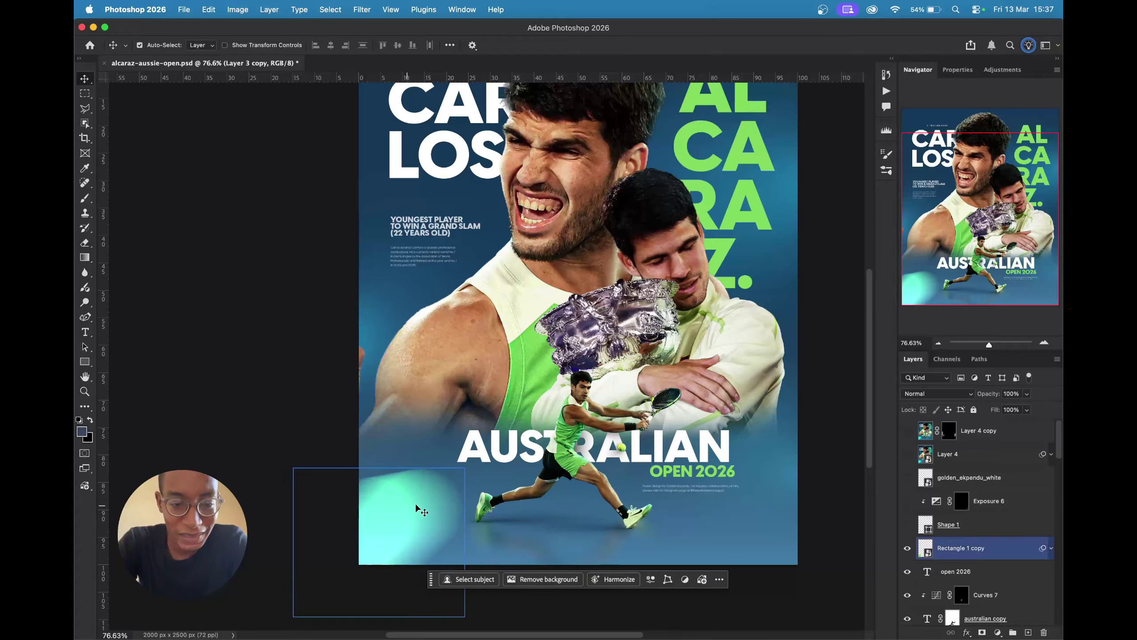
{"action": "key", "text": "alt+super+a"}
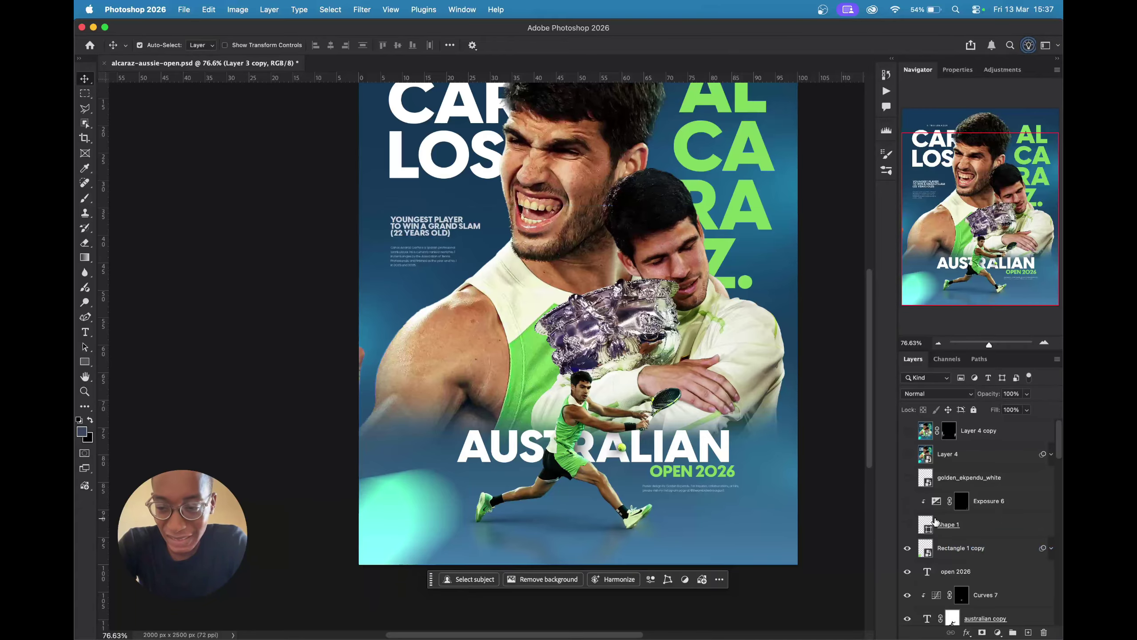
- Preview Shape 1 and hide it again, and turn on the Exposure 5 adjustment clipped to the "al ca ra z." text
{"action": "left_click", "coordinate": [908, 522]}
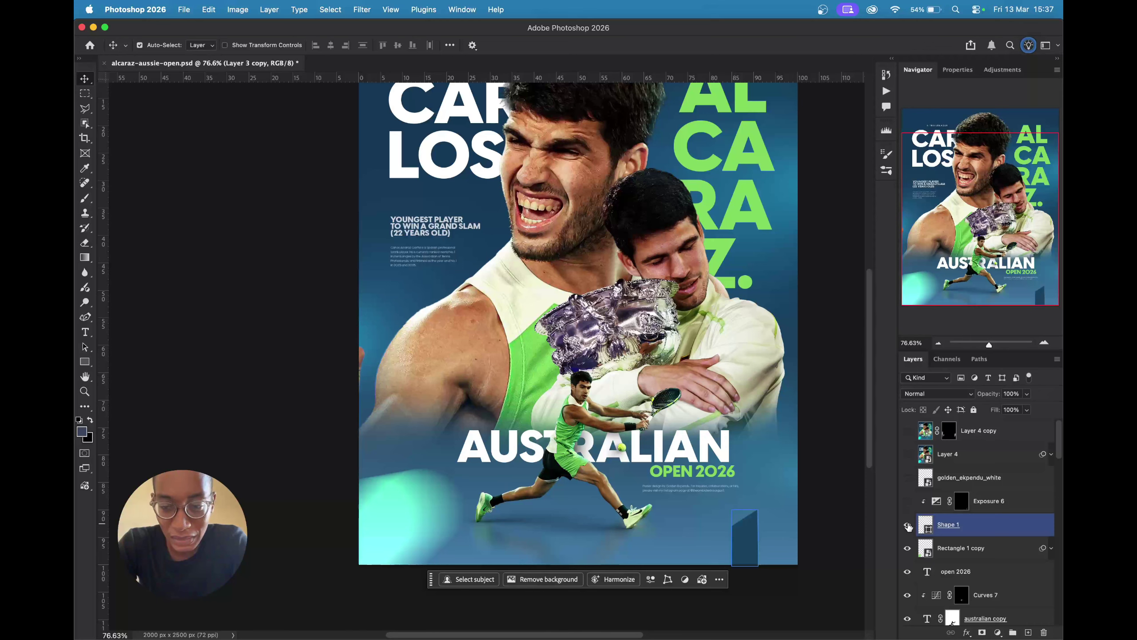
{"action": "left_click", "coordinate": [908, 524]}
{"action": "scroll", "coordinate": [907, 493], "scroll_direction": "down", "scroll_amount": 10}
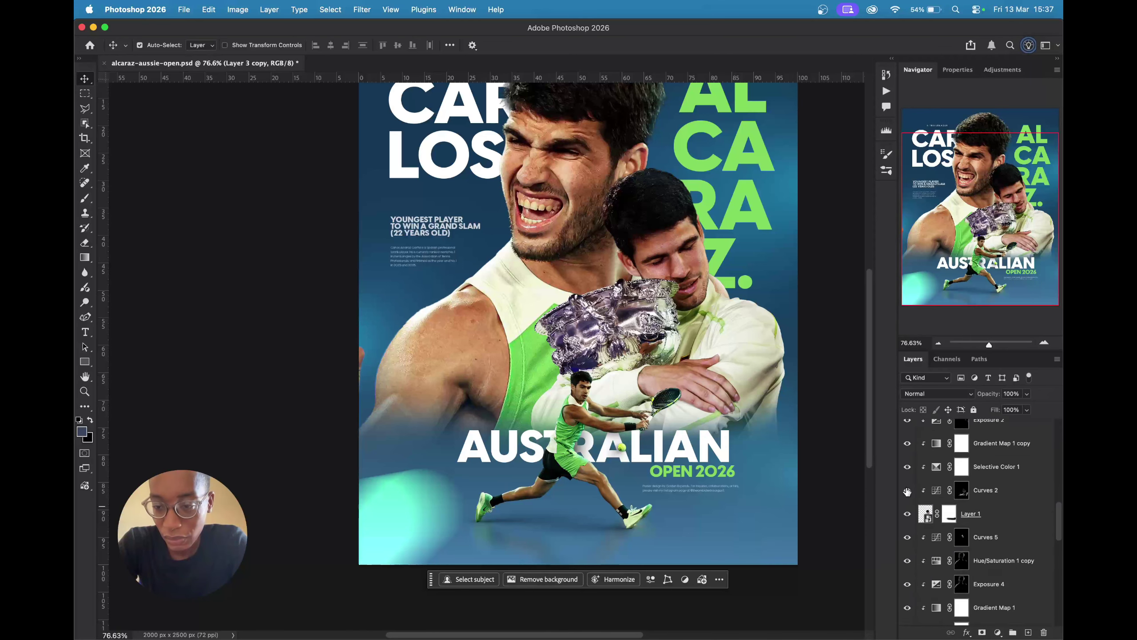
{"action": "scroll", "coordinate": [907, 491], "scroll_direction": "down", "scroll_amount": 5}
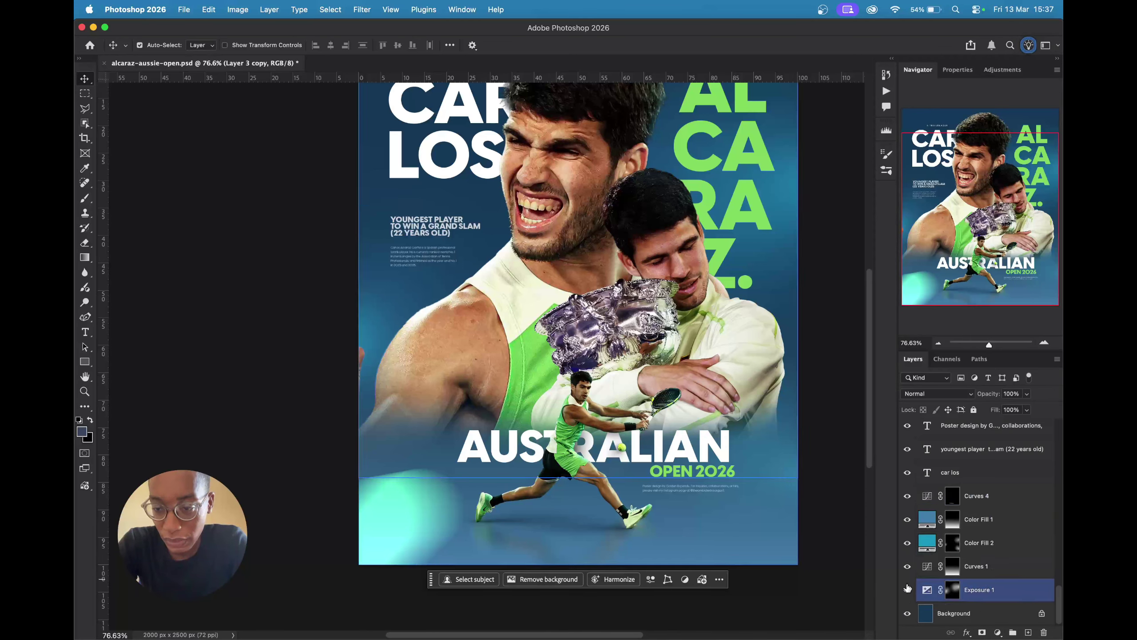
{"action": "scroll", "coordinate": [909, 573], "scroll_direction": "up", "scroll_amount": 5}
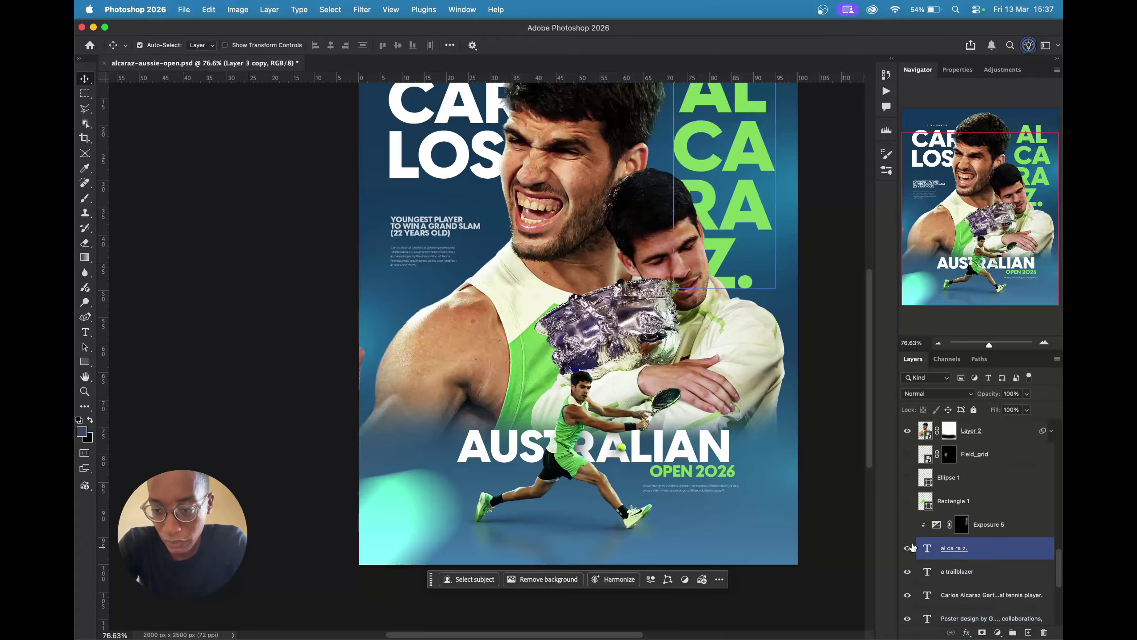
{"action": "left_click", "coordinate": [907, 525]}
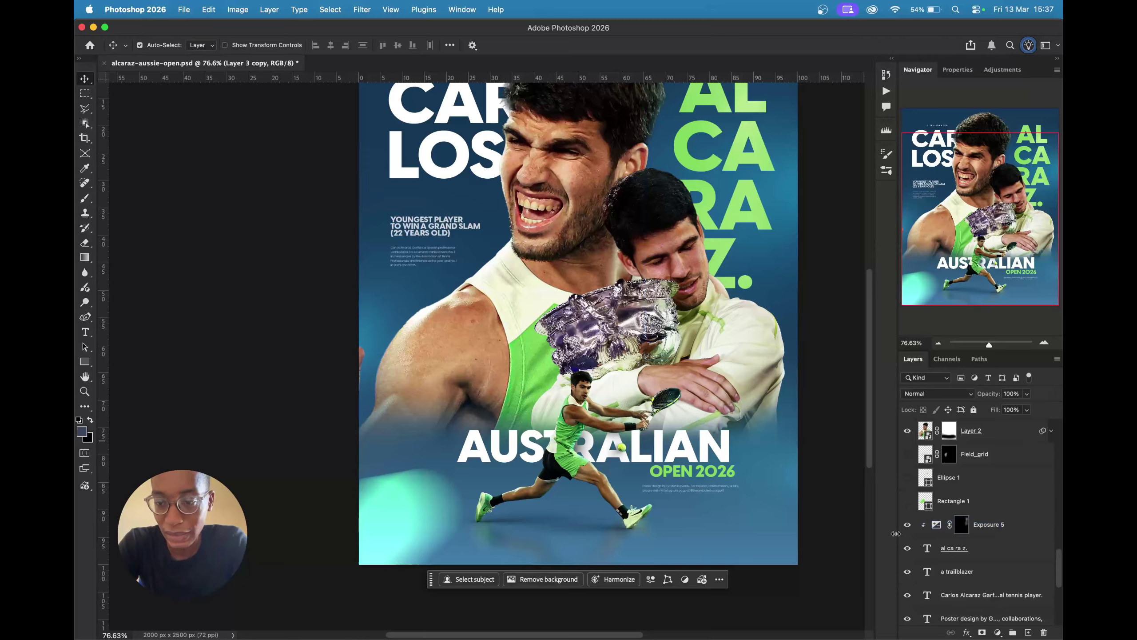
{"action": "left_click", "coordinate": [906, 528]}
{"action": "left_click", "coordinate": [906, 524]}
{"action": "left_click", "coordinate": [959, 521]}
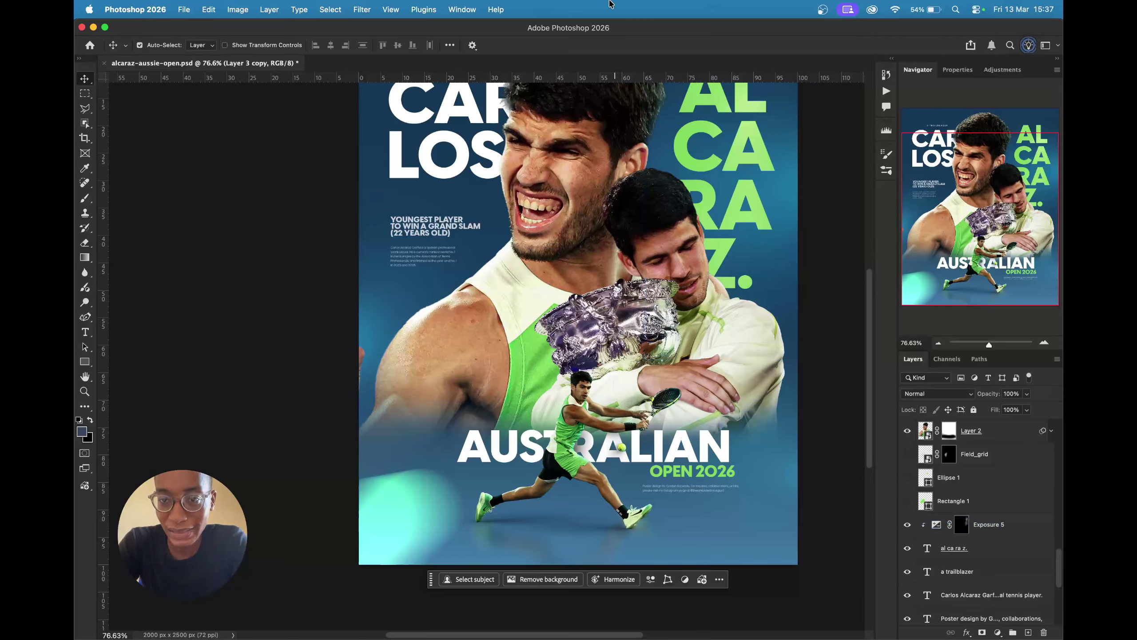
{"action": "left_click", "coordinate": [821, 417]}
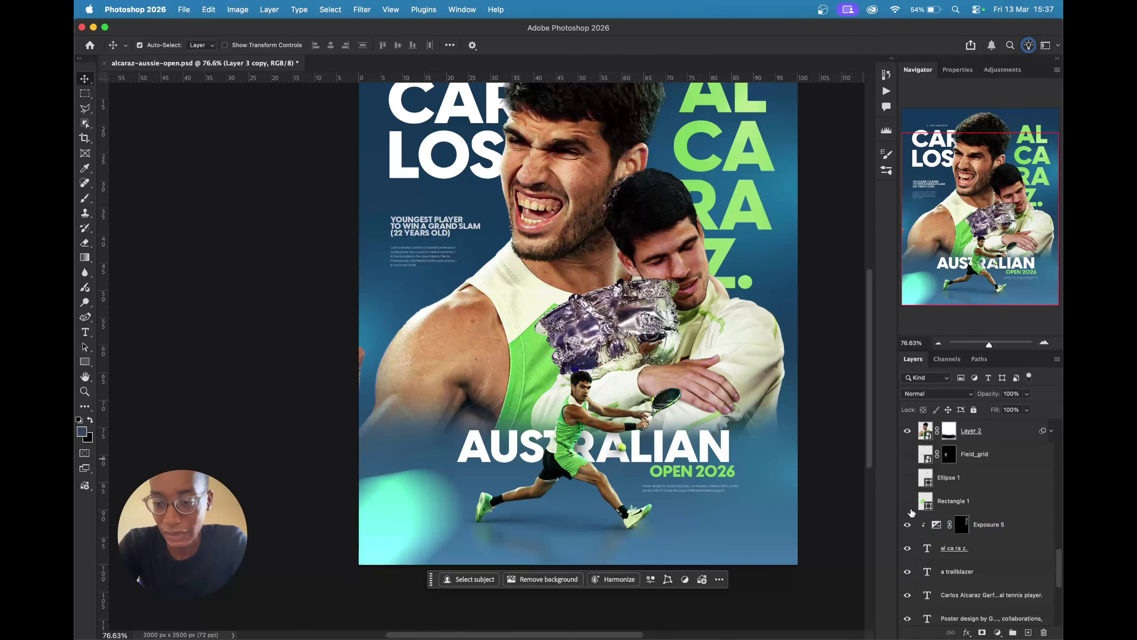
- Turn on the green Rectangle 1 and Ellipse 1 shapes behind the shouting player
{"action": "left_click", "coordinate": [907, 501]}
{"action": "scroll", "coordinate": [692, 471], "scroll_direction": "down", "scroll_amount": 3}
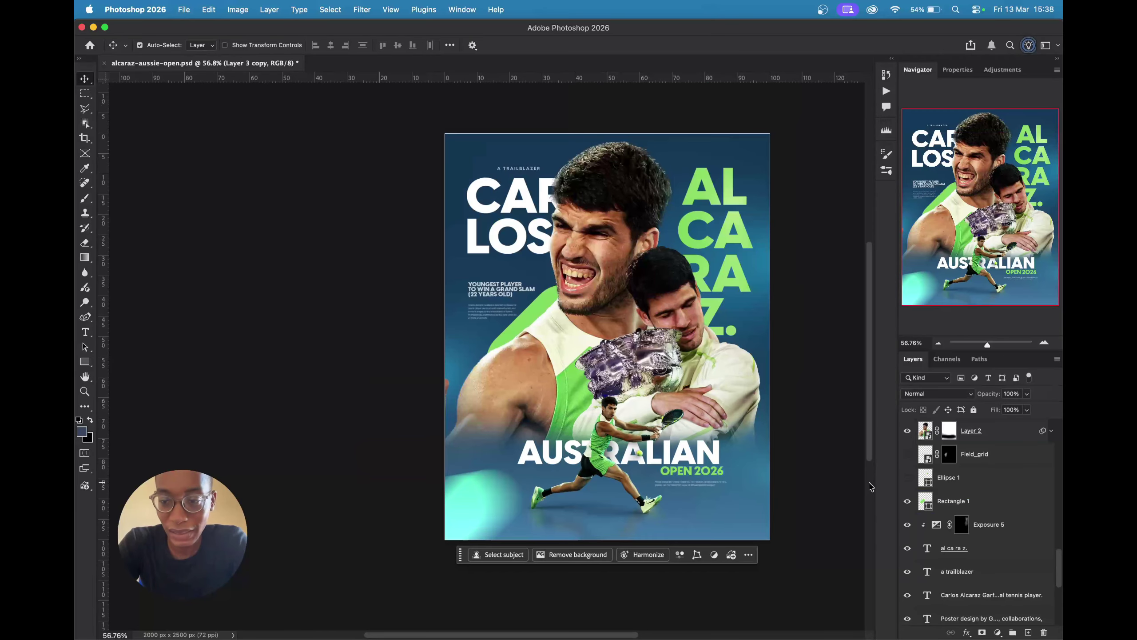
{"action": "left_click", "coordinate": [907, 477]}
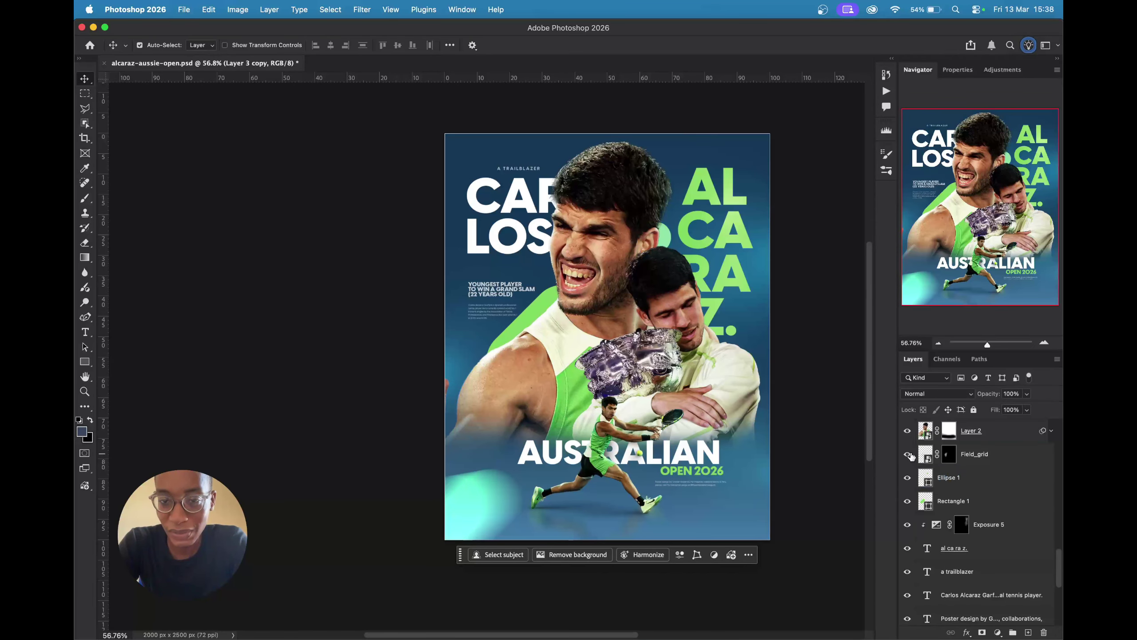
- Inspect the Field_grid line texture over the green Rectangle 1 shape beside the shouting player's shoulder up close
{"action": "left_click", "coordinate": [534, 331]}
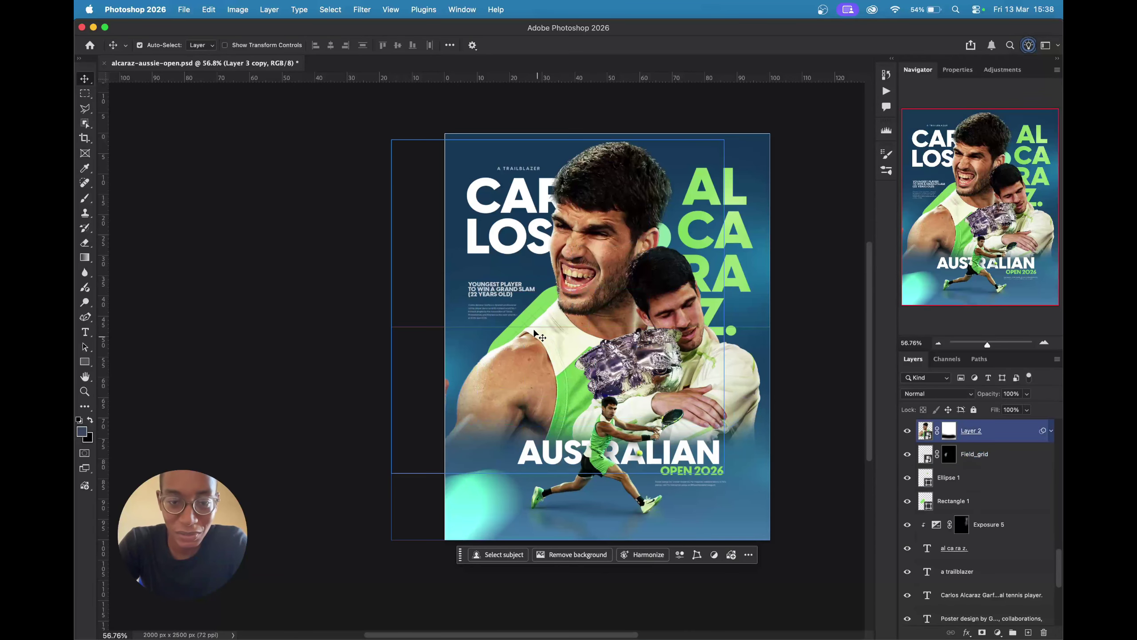
{"action": "left_click", "coordinate": [534, 332]}
{"action": "scroll", "coordinate": [534, 332], "scroll_direction": "up", "scroll_amount": 5}
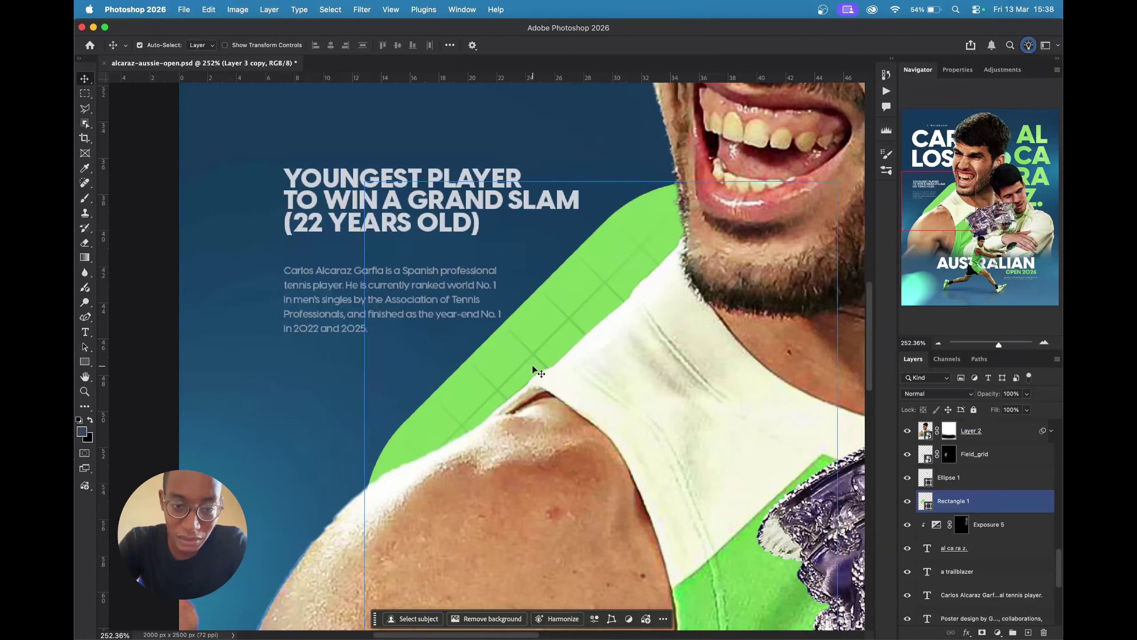
{"action": "scroll", "coordinate": [533, 368], "scroll_direction": "down", "scroll_amount": 5}
- Turn on Shape 1, the dark angled badge in the poster's lower-right corner, and check it against the whole poster
{"action": "scroll", "coordinate": [953, 491], "scroll_direction": "up", "scroll_amount": 4}
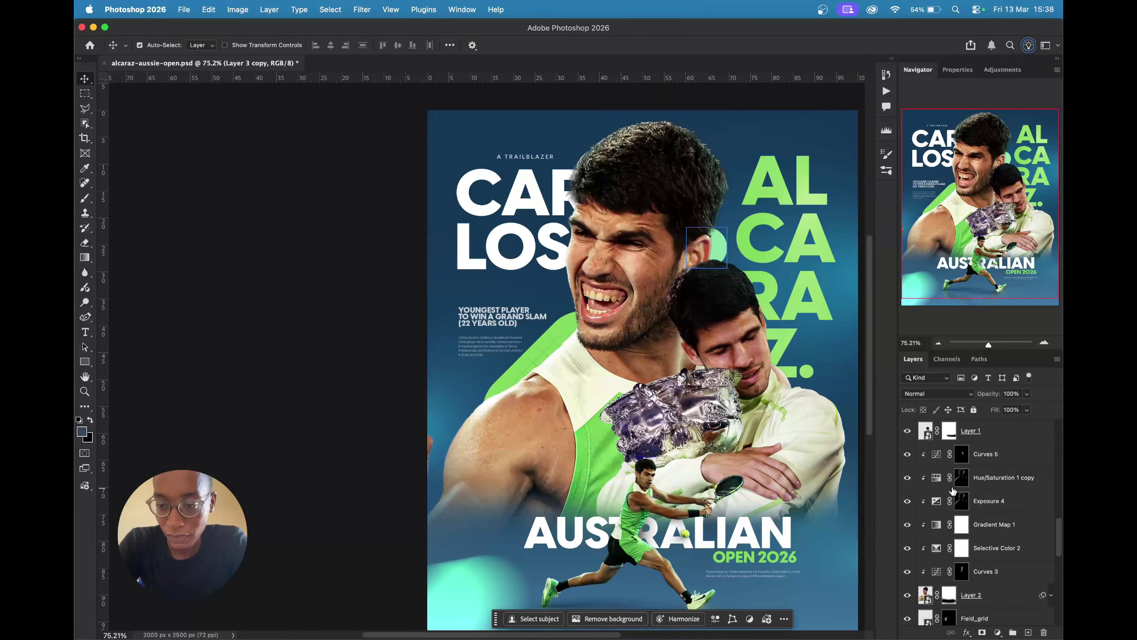
{"action": "scroll", "coordinate": [953, 491], "scroll_direction": "up", "scroll_amount": 5}
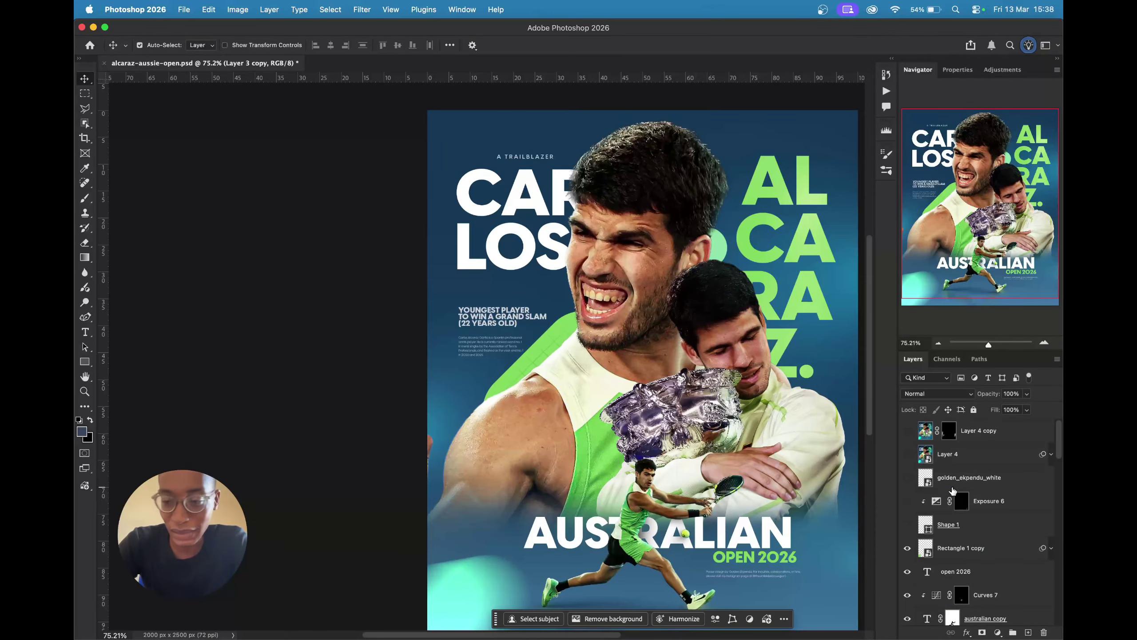
{"action": "left_click", "coordinate": [908, 528]}
{"action": "scroll", "coordinate": [870, 490], "scroll_direction": "down", "scroll_amount": 5}
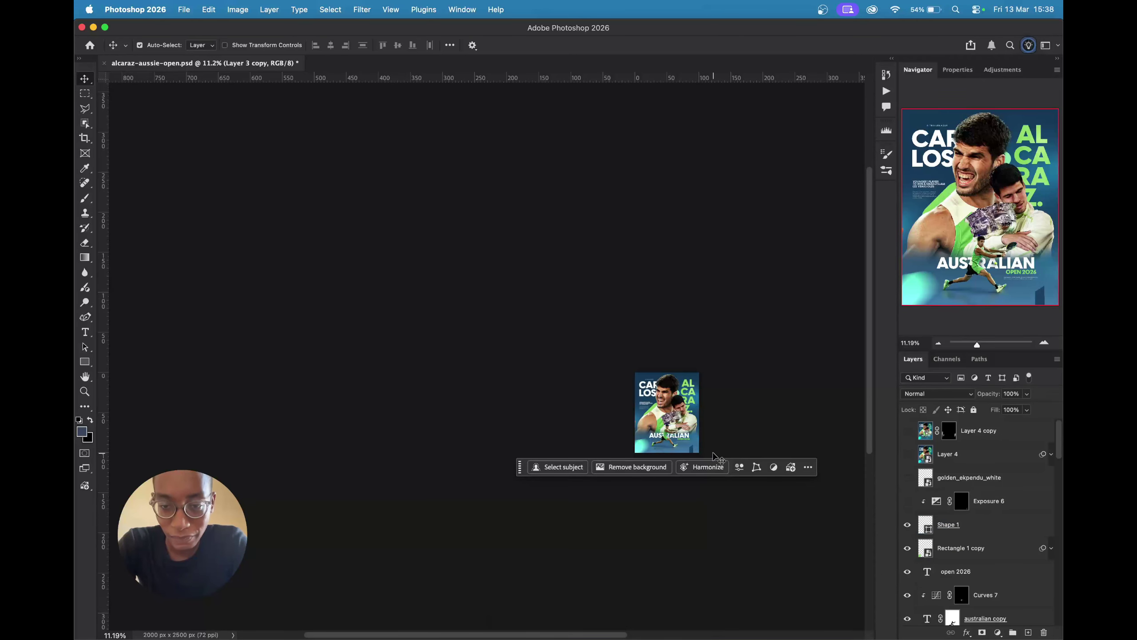
{"action": "scroll", "coordinate": [672, 501], "scroll_direction": "up", "scroll_amount": 6}
{"action": "scroll", "coordinate": [671, 501], "scroll_direction": "down", "scroll_amount": 2}
{"action": "scroll", "coordinate": [672, 500], "scroll_direction": "up", "scroll_amount": 4}
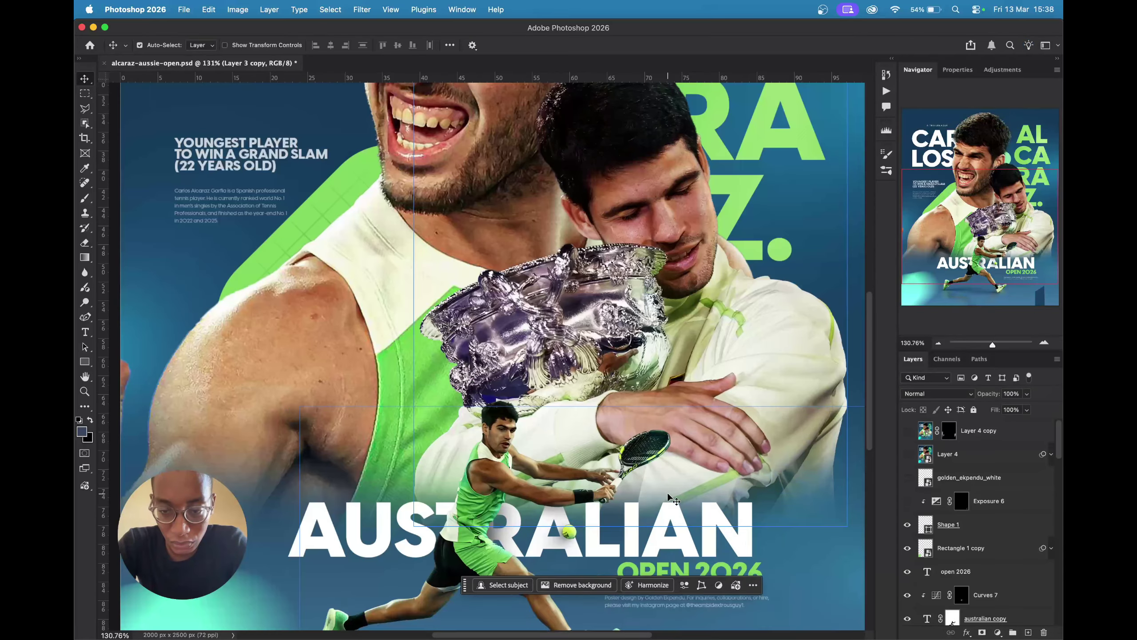
{"action": "scroll", "coordinate": [695, 552], "scroll_direction": "down", "scroll_amount": 4}
{"action": "left_click", "coordinate": [725, 568]}
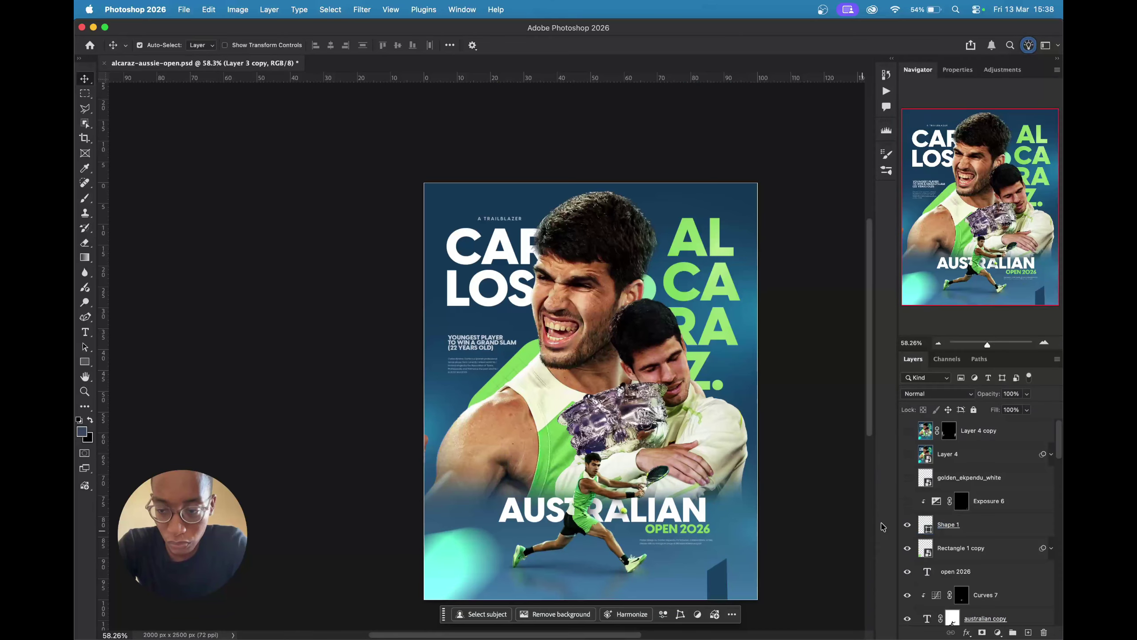
- Turn on the Exposure 6 adjustment clipped to Shape 1, the white logo above it, and the color-graded Layer 4
{"action": "left_click", "coordinate": [907, 501]}
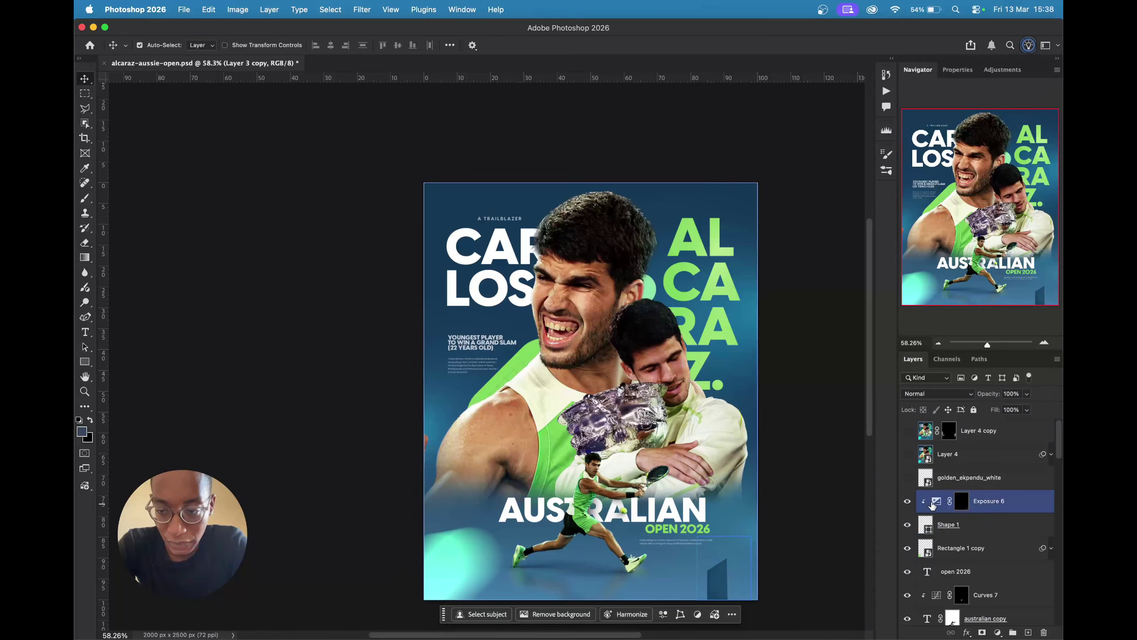
{"action": "left_click", "coordinate": [909, 479]}
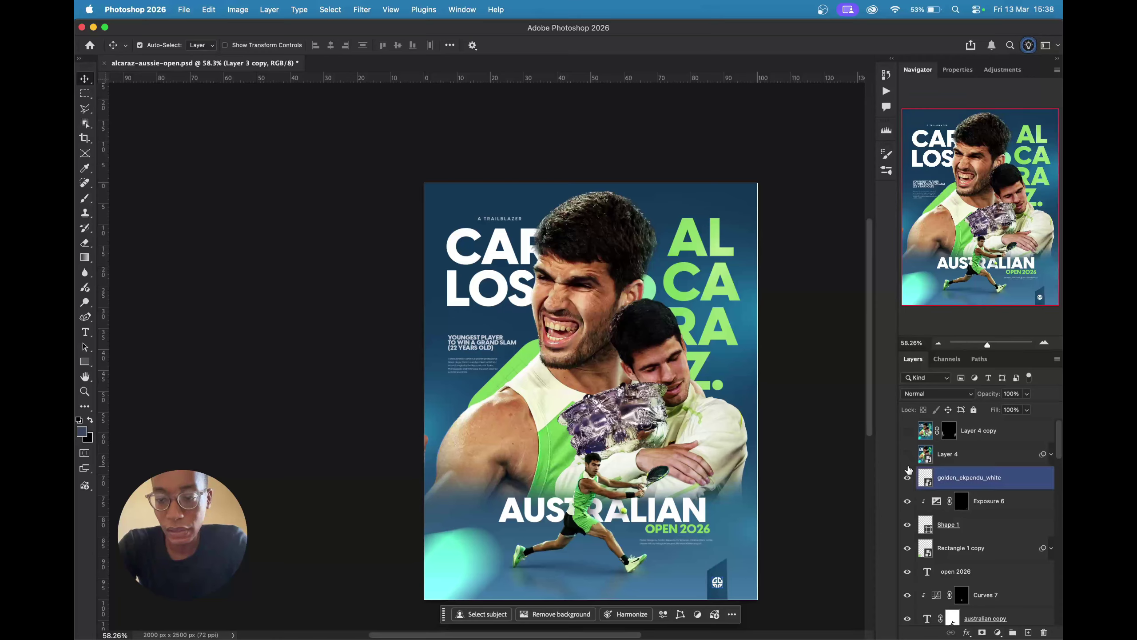
{"action": "left_click", "coordinate": [910, 456]}
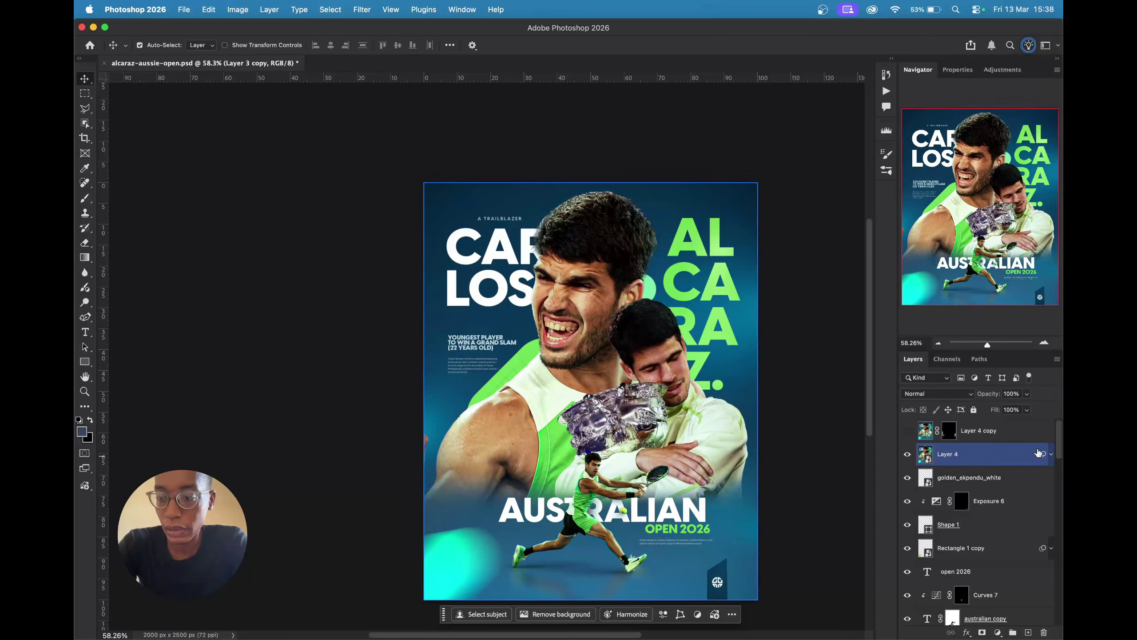
- Review Layer 4's Camera Raw Filter settings from Light and Color through Effects, Color Grading, Detail and Optics, and close them without changes
{"action": "left_click", "coordinate": [1050, 455]}
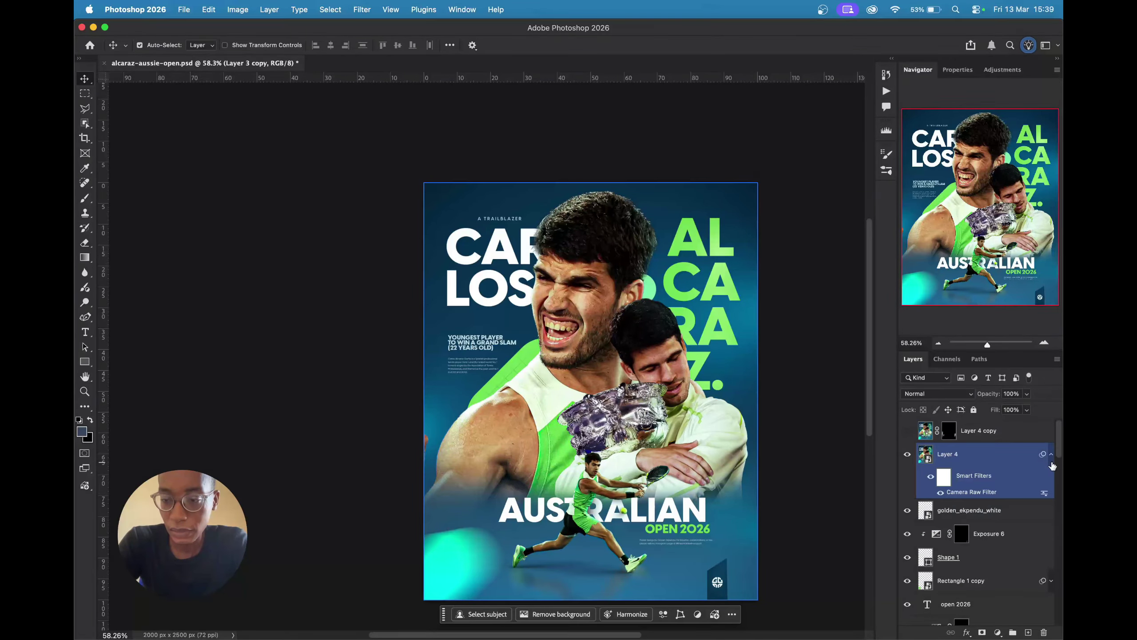
{"action": "double_click", "coordinate": [980, 494]}
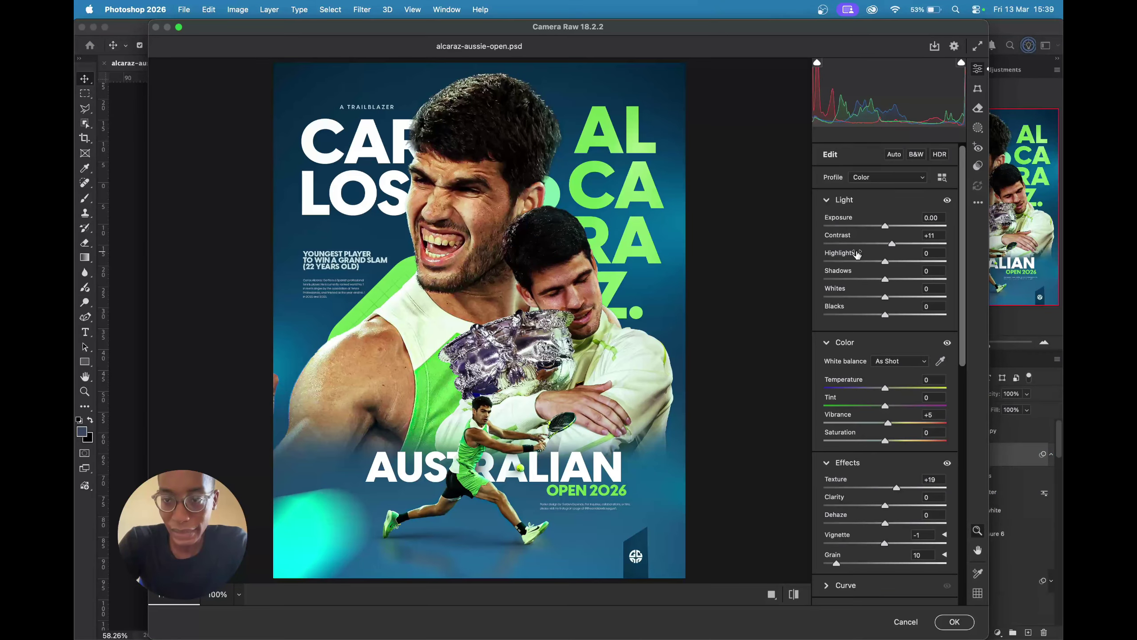
{"action": "scroll", "coordinate": [871, 350], "scroll_direction": "down", "scroll_amount": 5}
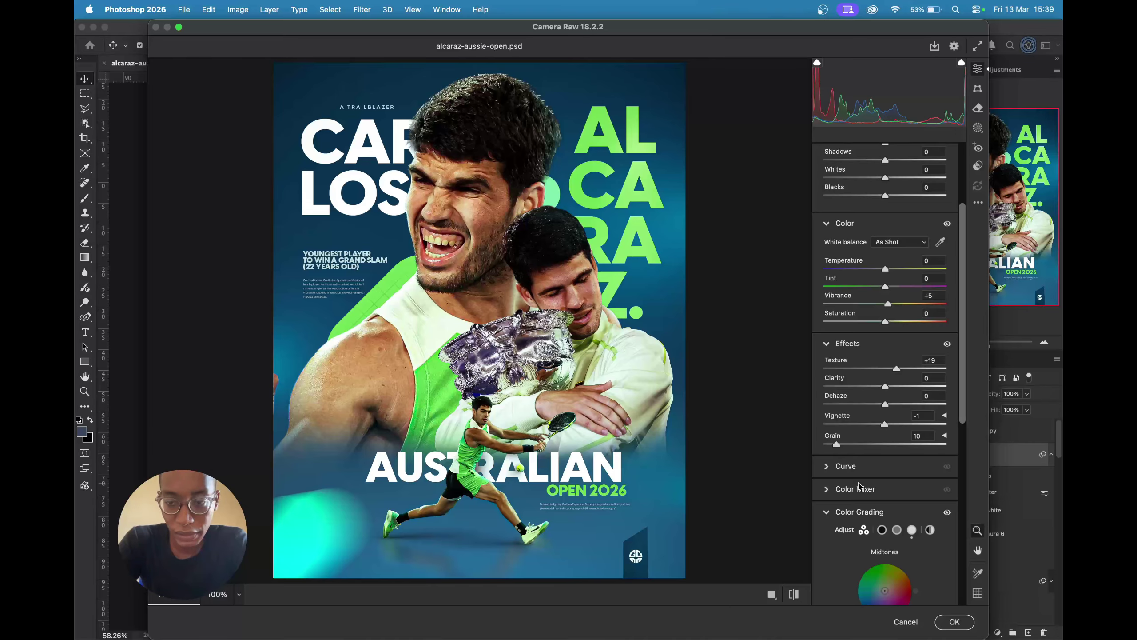
{"action": "scroll", "coordinate": [861, 488], "scroll_direction": "down", "scroll_amount": 8}
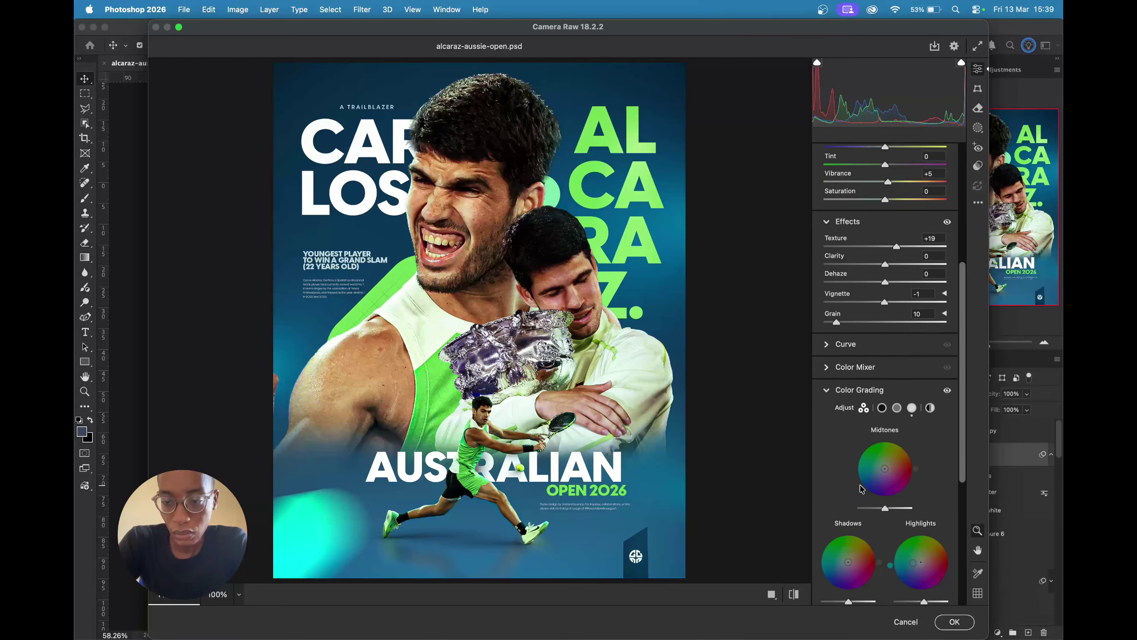
{"action": "scroll", "coordinate": [862, 488], "scroll_direction": "down", "scroll_amount": 1}
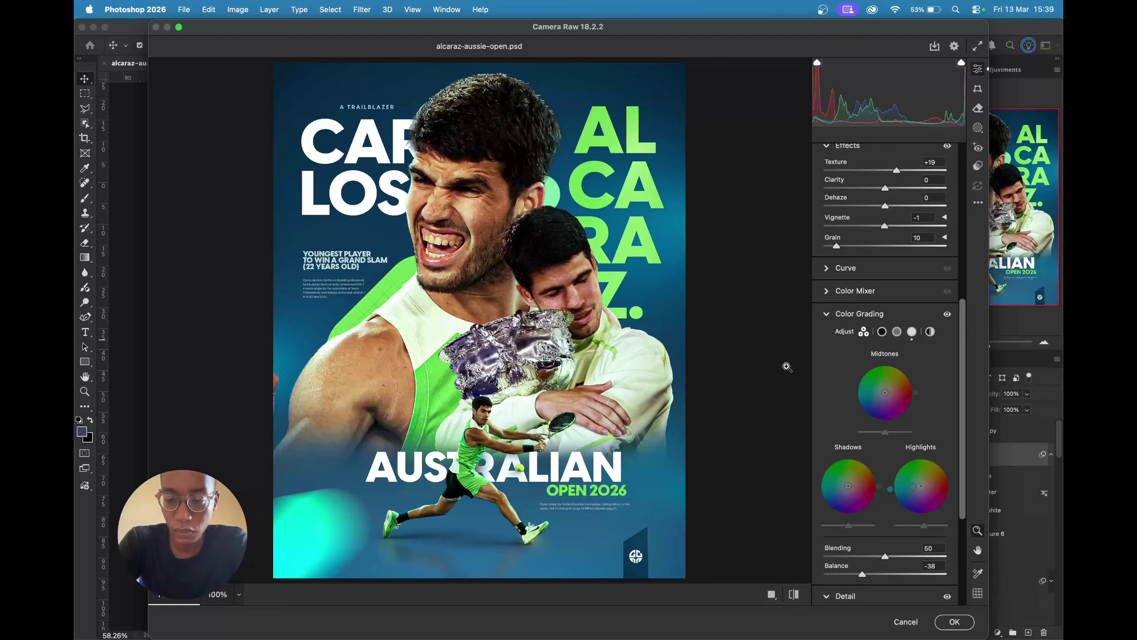
{"action": "scroll", "coordinate": [834, 397], "scroll_direction": "down", "scroll_amount": 3}
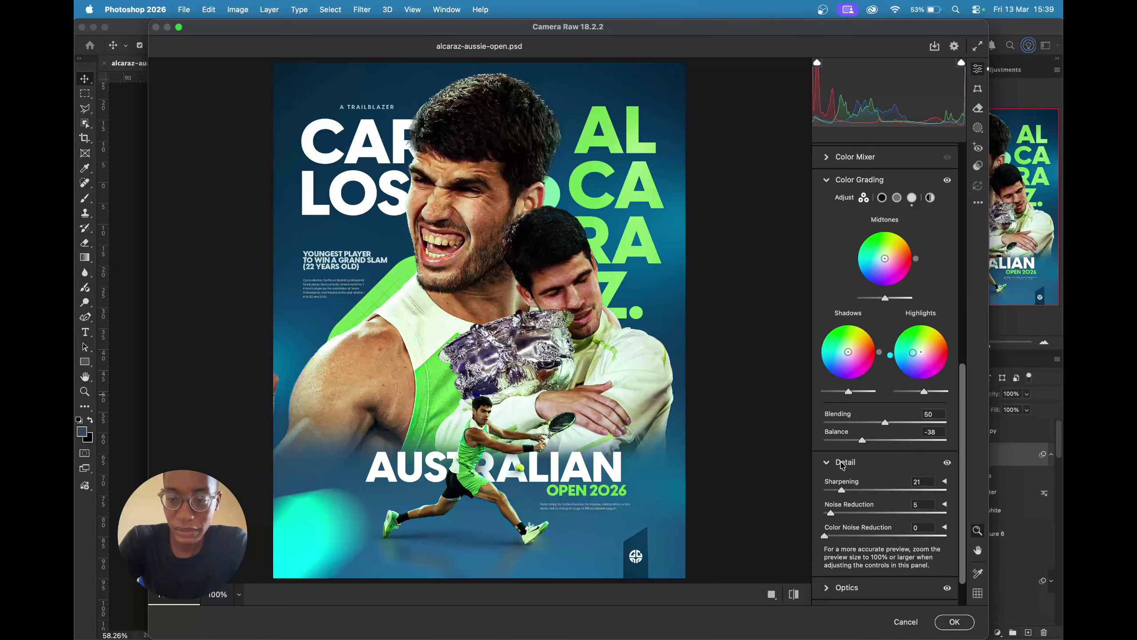
{"action": "scroll", "coordinate": [843, 464], "scroll_direction": "down", "scroll_amount": 1}
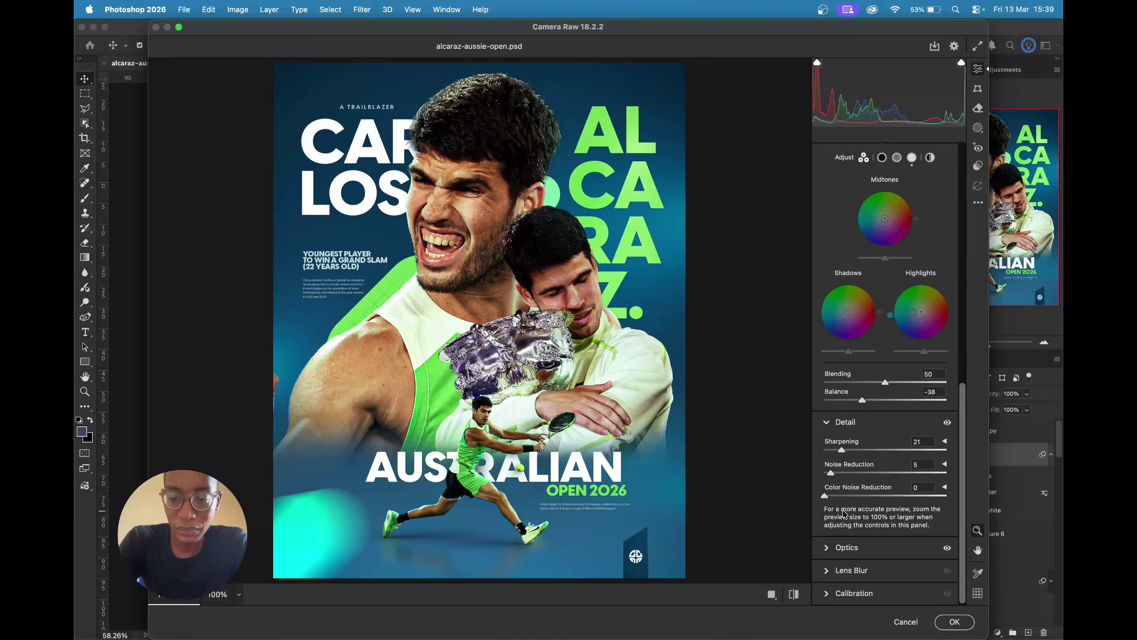
{"action": "left_click", "coordinate": [829, 550]}
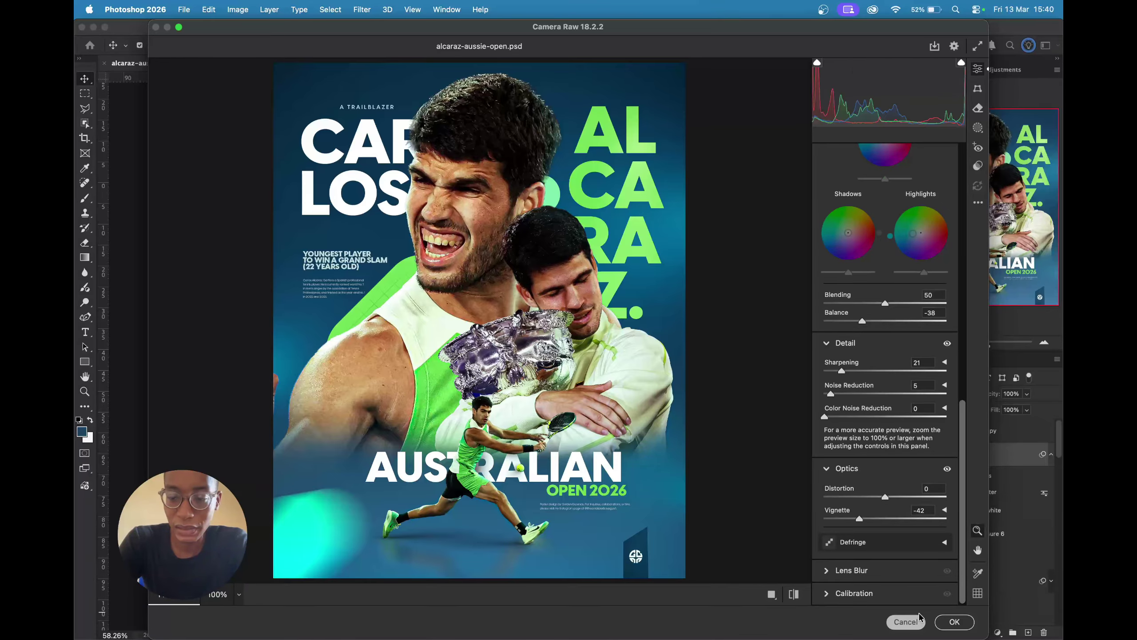
{"action": "left_click", "coordinate": [907, 621]}
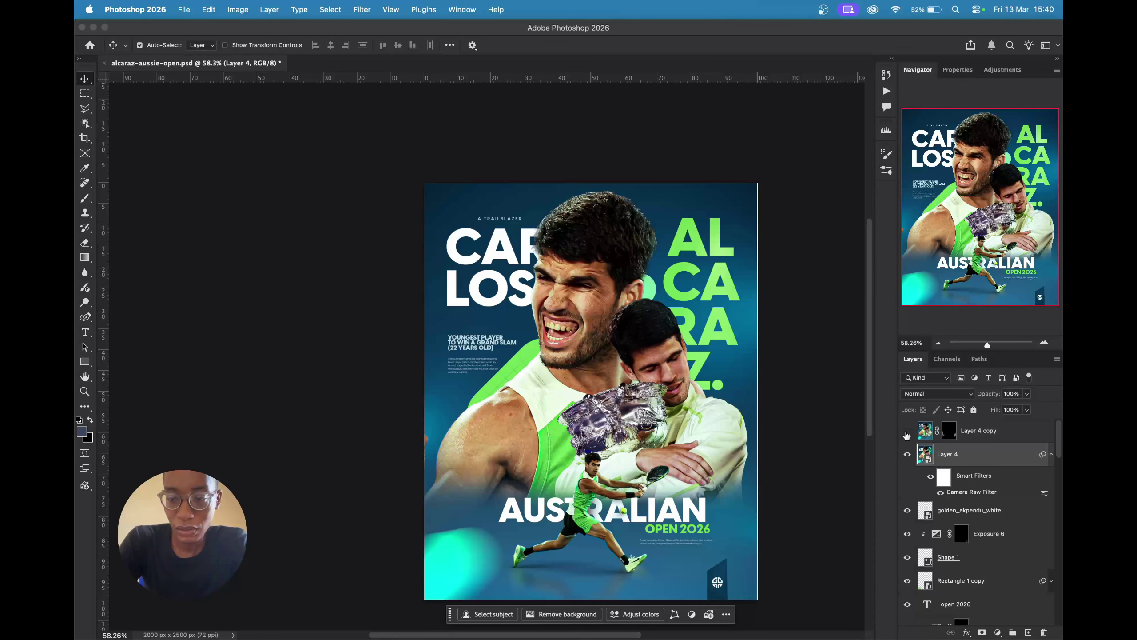
- Turn on the masked Layer 4 copy, look over the whole poster, and save the document
{"action": "left_click", "coordinate": [907, 432]}
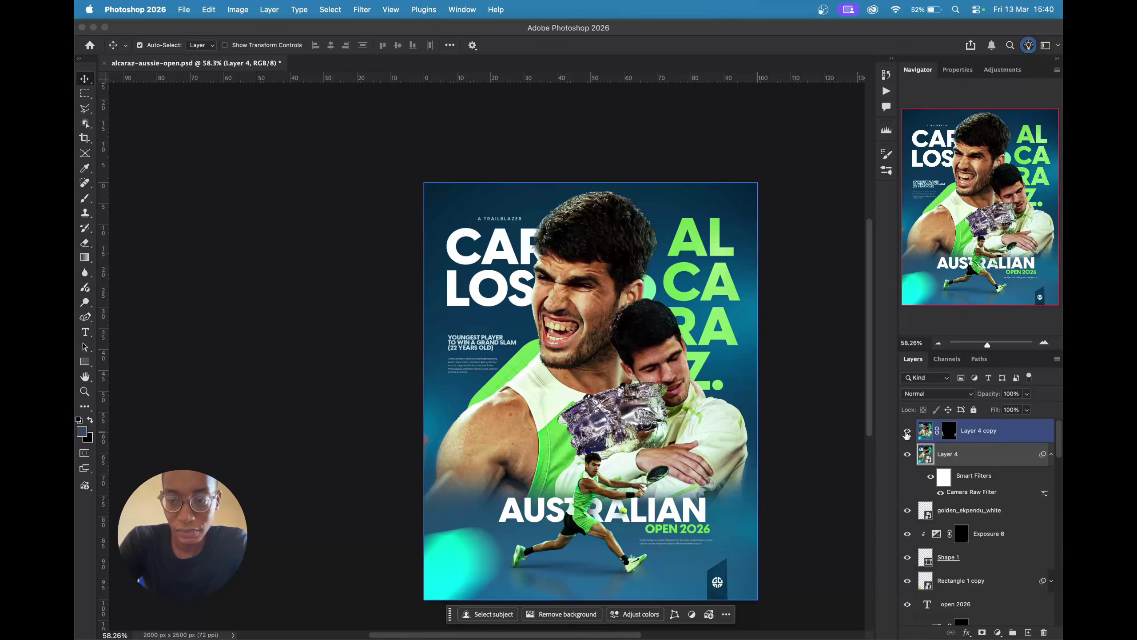
{"action": "scroll", "coordinate": [394, 363], "scroll_direction": "down", "scroll_amount": 3}
{"action": "scroll", "coordinate": [394, 363], "scroll_direction": "up", "scroll_amount": 5}
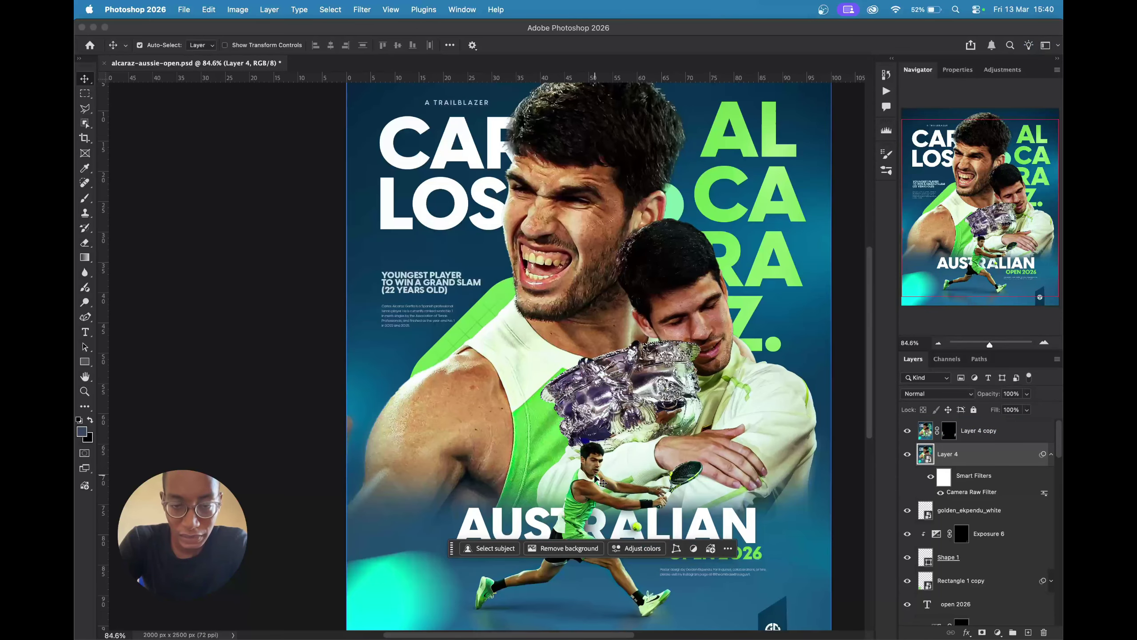
{"action": "scroll", "coordinate": [414, 356], "scroll_direction": "down", "scroll_amount": 2}
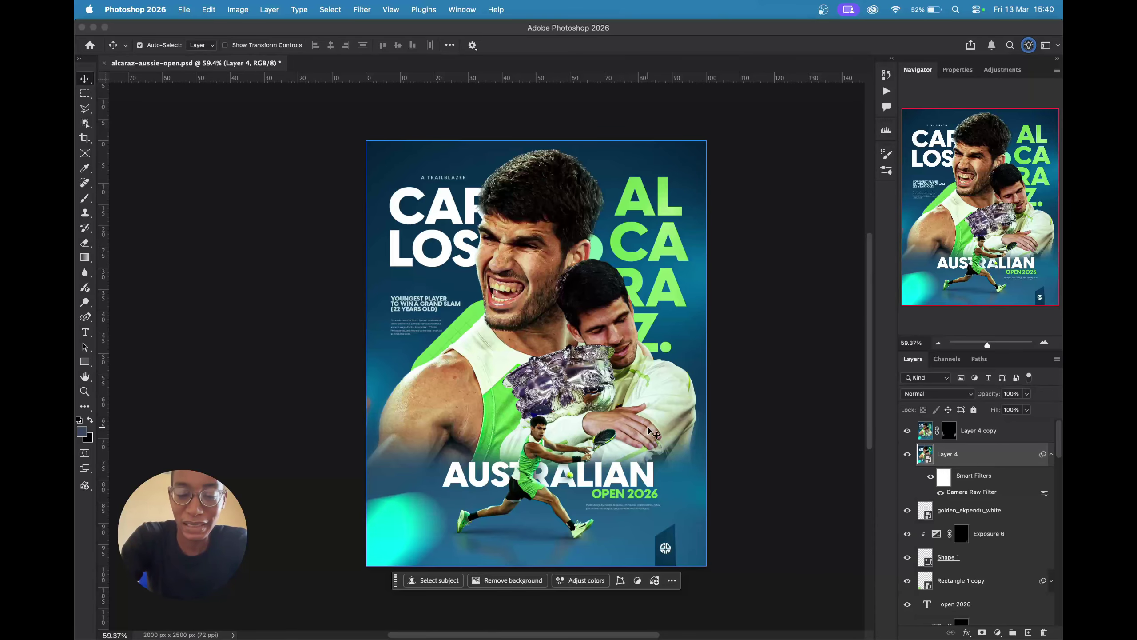
{"action": "scroll", "coordinate": [651, 432], "scroll_direction": "up", "scroll_amount": 2}
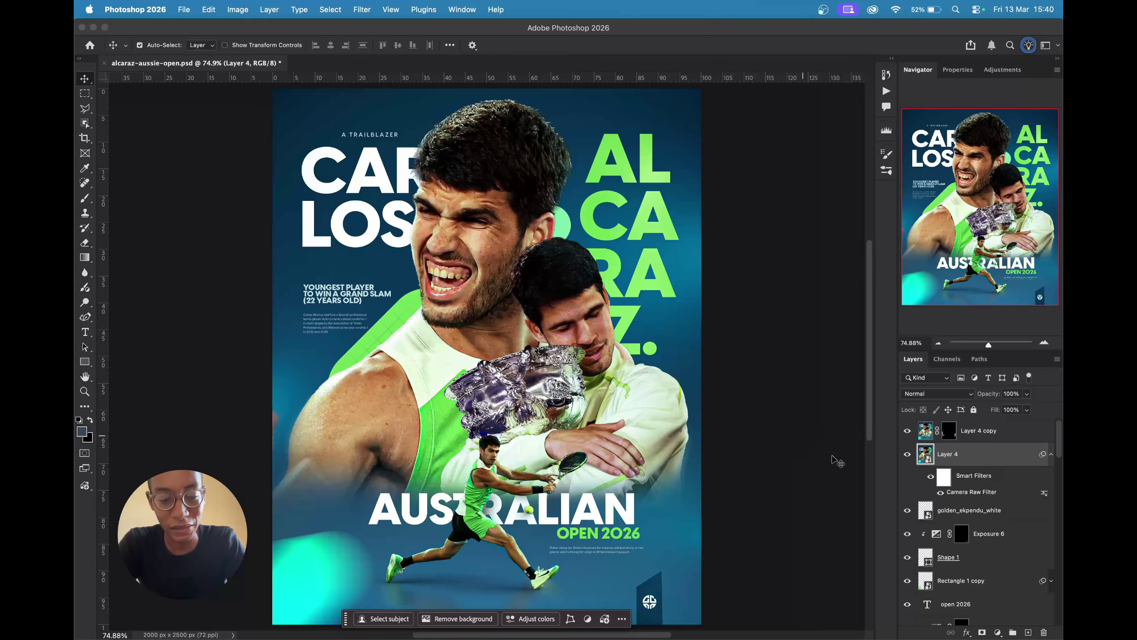
{"action": "key", "text": "super+s"}
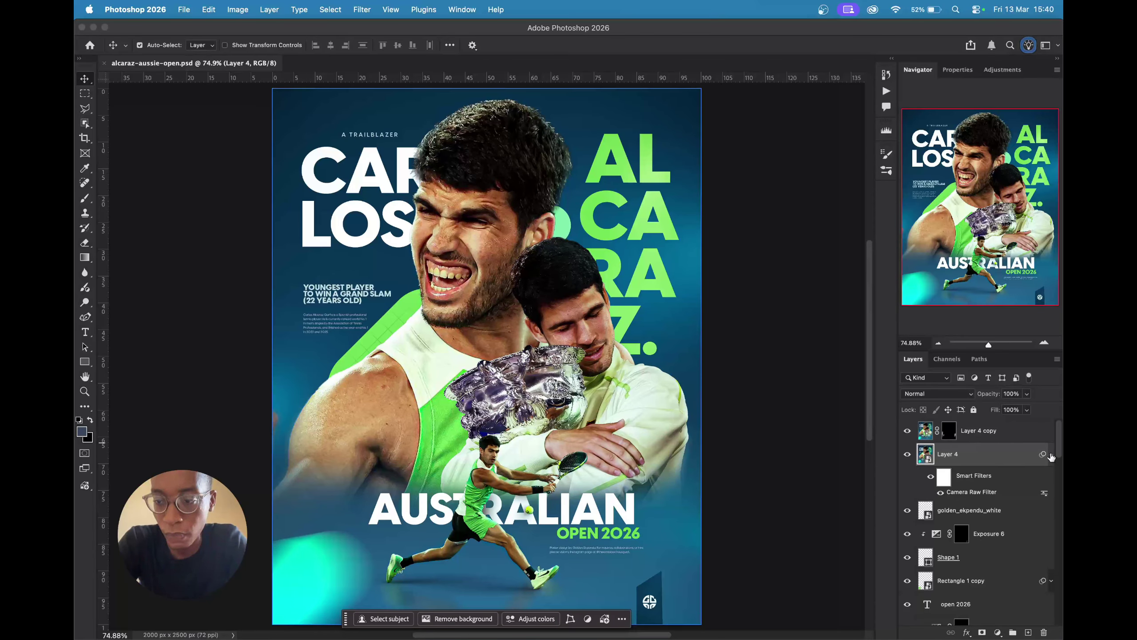
- Collapse Layer 4's smart filters and look through the full layer stack down to the Background and back up
{"action": "left_click", "coordinate": [1051, 456]}
{"action": "scroll", "coordinate": [967, 524], "scroll_direction": "down", "scroll_amount": 10}
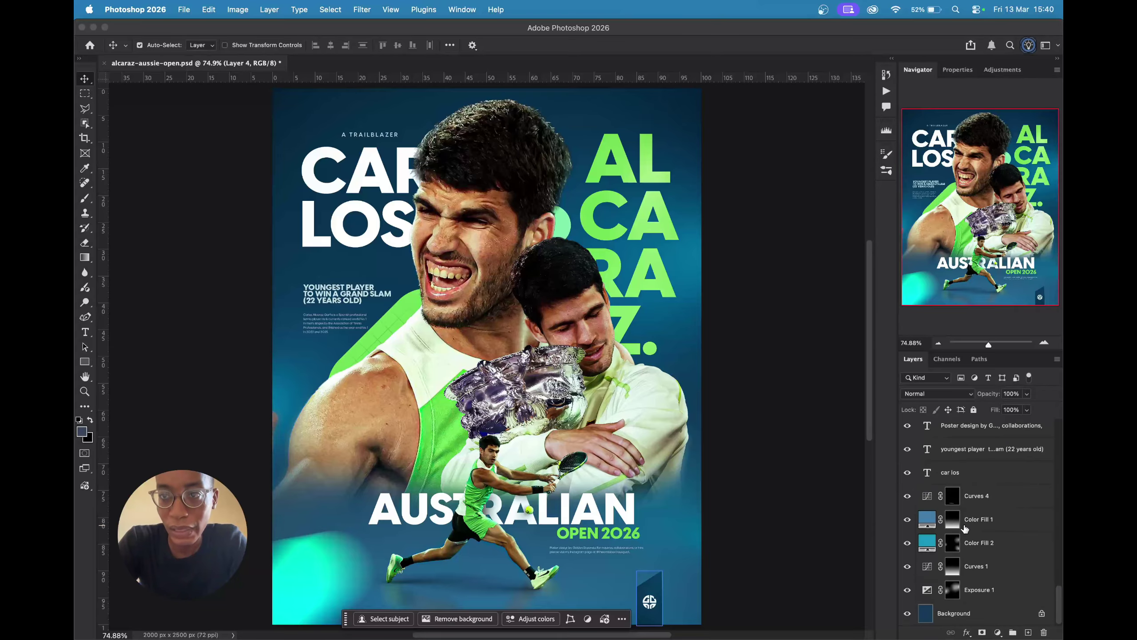
{"action": "left_click", "coordinate": [965, 529]}
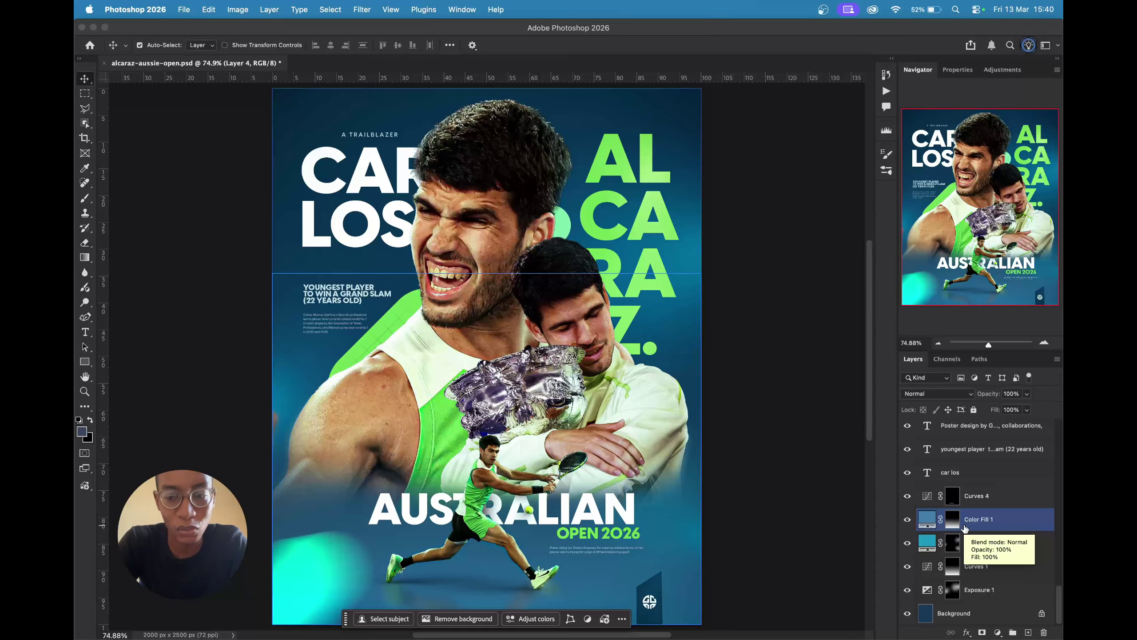
{"action": "scroll", "coordinate": [965, 529], "scroll_direction": "up", "scroll_amount": 10}
{"action": "left_click", "coordinate": [965, 529]}
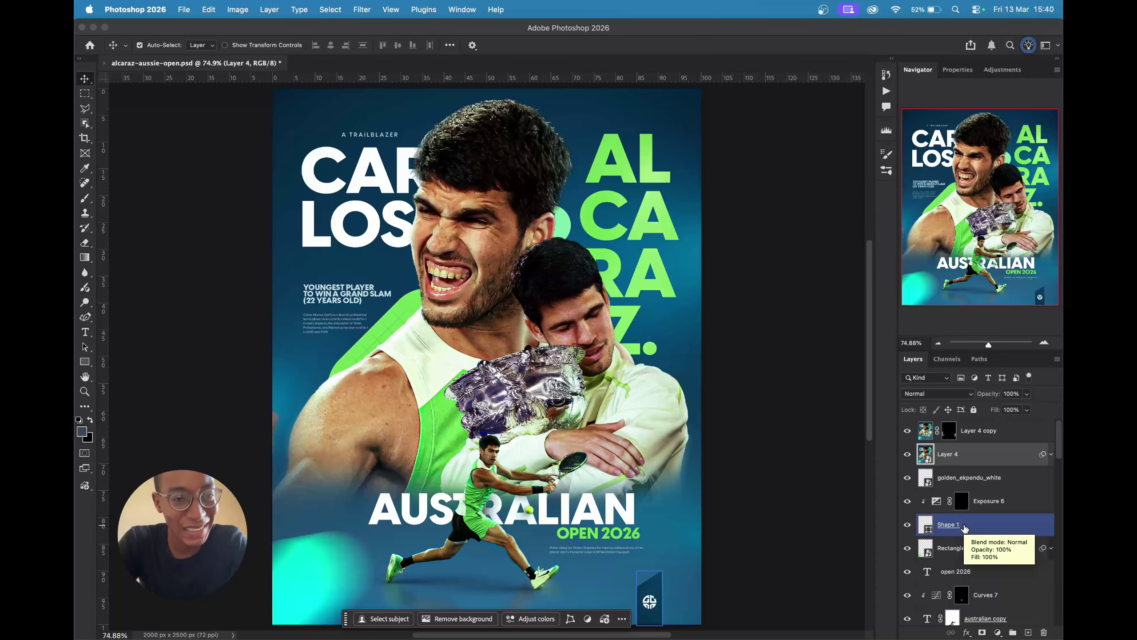